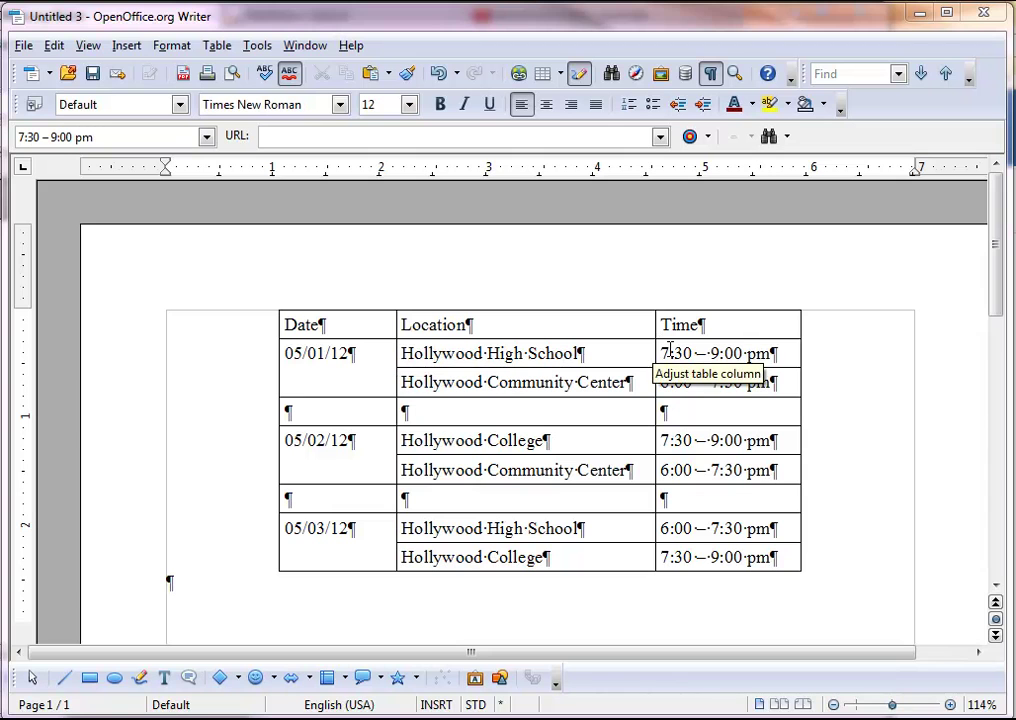
# Right-align the times in the Time column and centre the Time heading above them.
pyautogui.moveTo(660, 353); pyautogui.dragTo(744, 562)
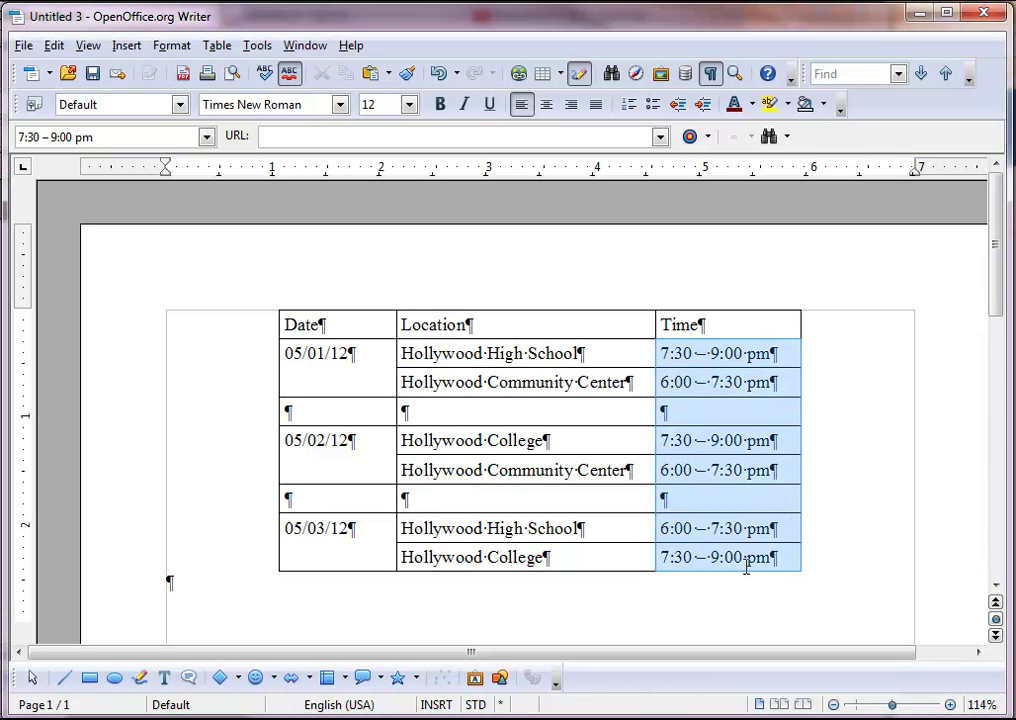
pyautogui.click(571, 106)
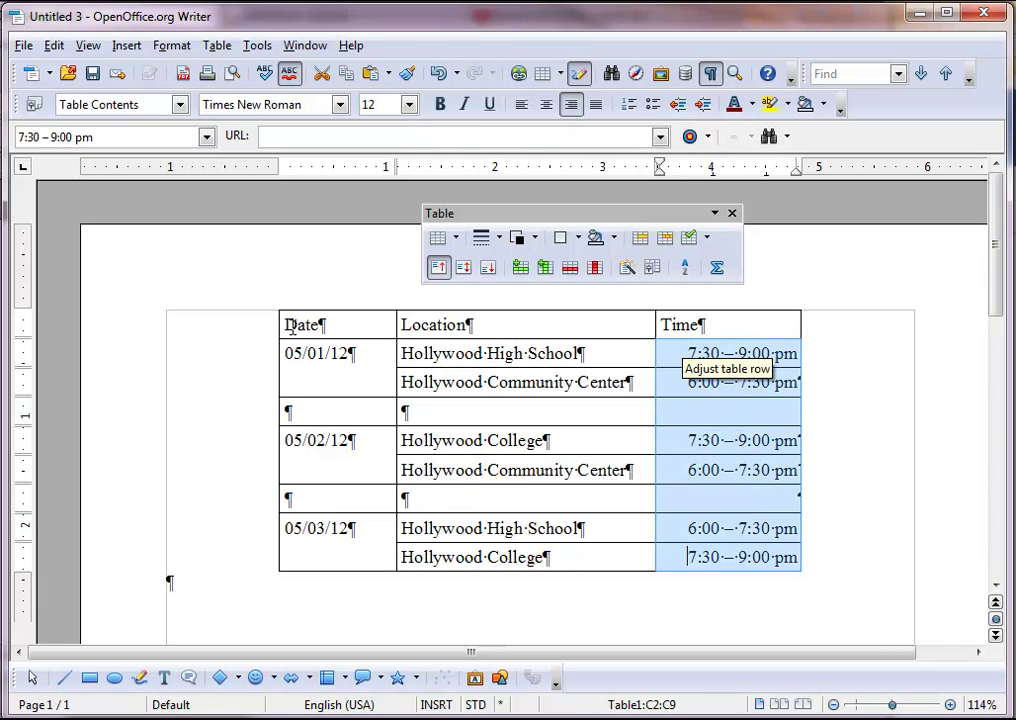
pyautogui.click(673, 326)
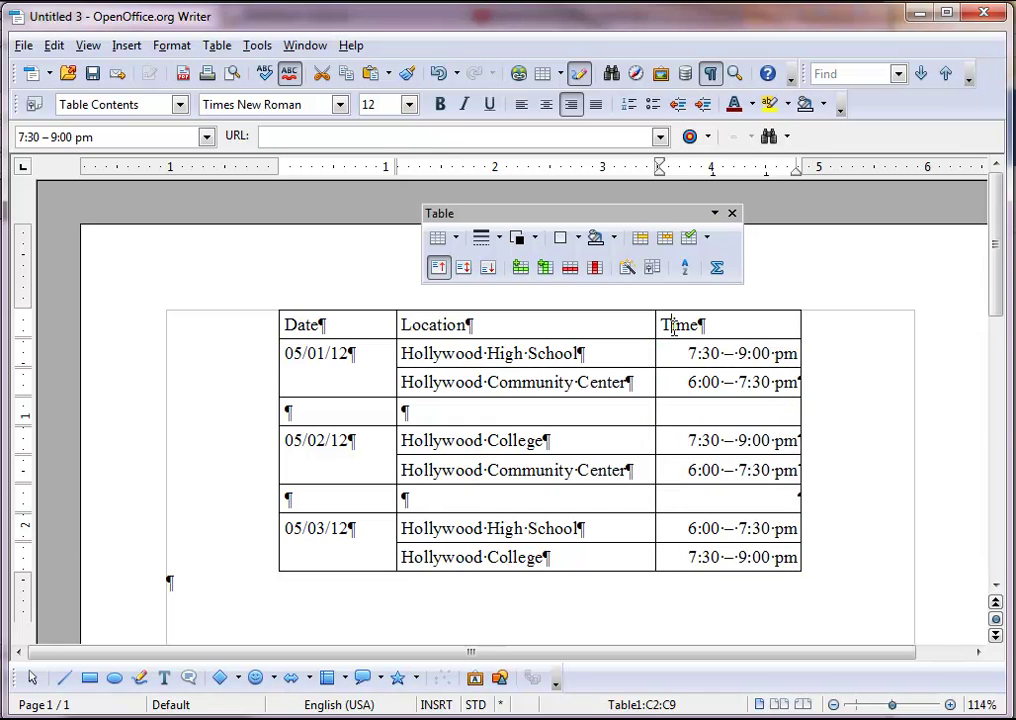
pyautogui.click(548, 110)
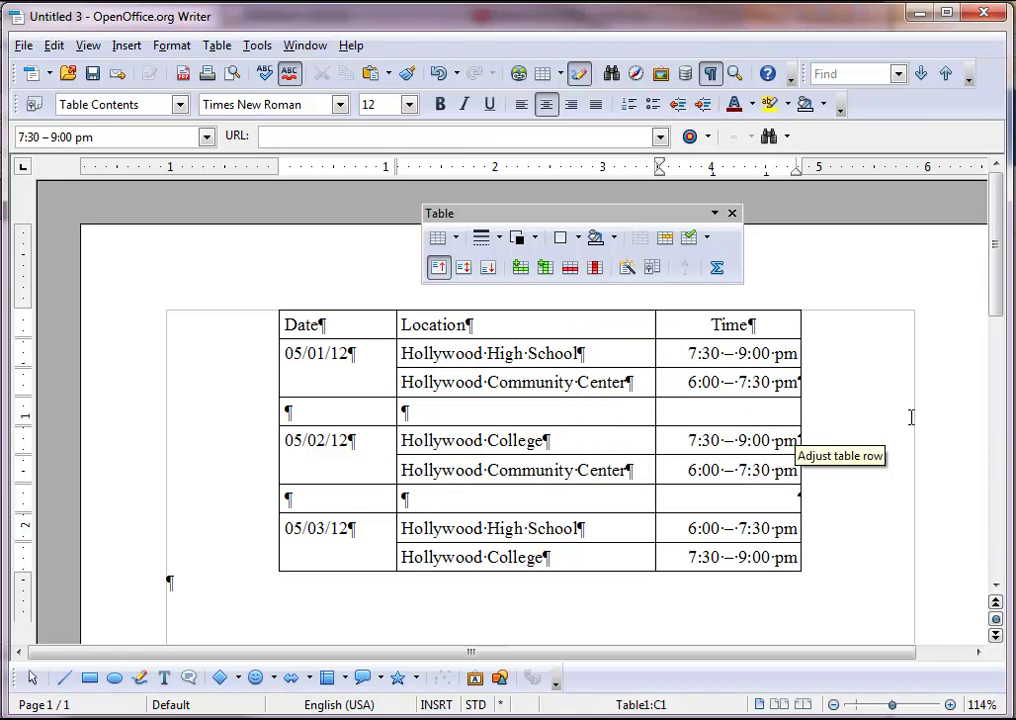
pyautogui.click(946, 408)
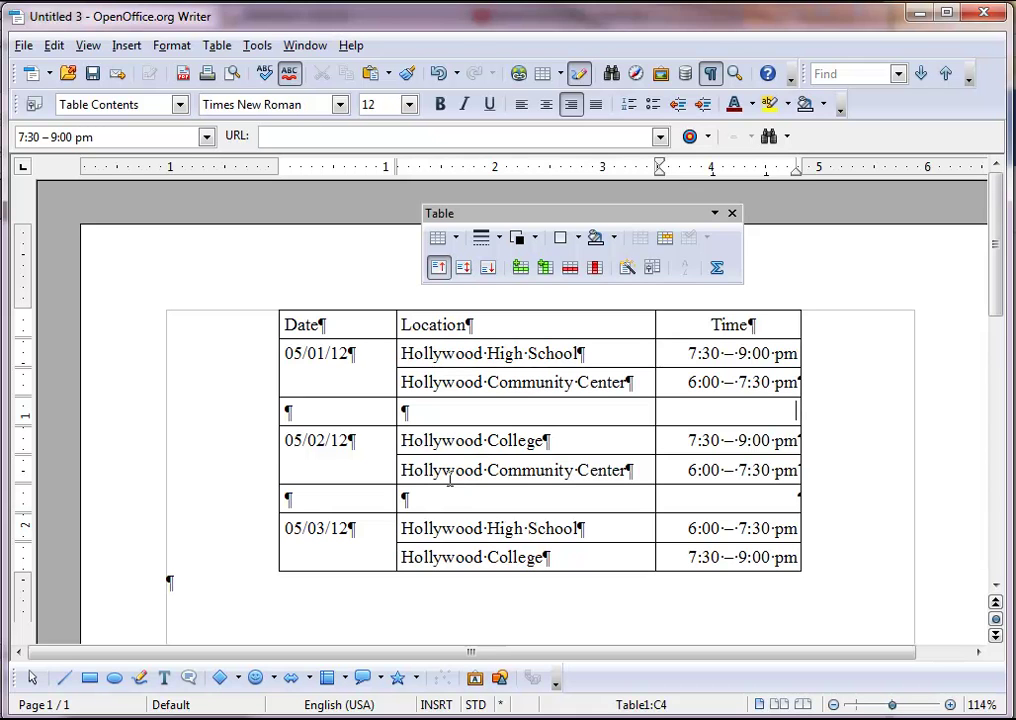
# Vertically centre the dates 05/01/12, 05/02/12 and 05/03/12 in their merged Date cells.
pyautogui.click(302, 349)
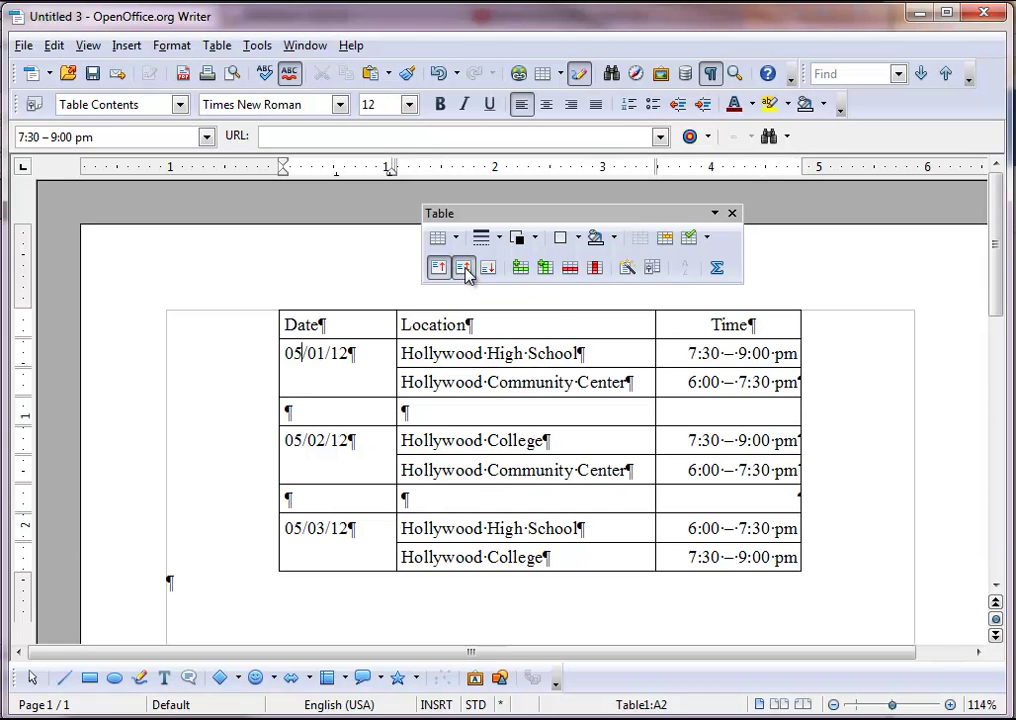
pyautogui.click(465, 270)
pyautogui.click(327, 440)
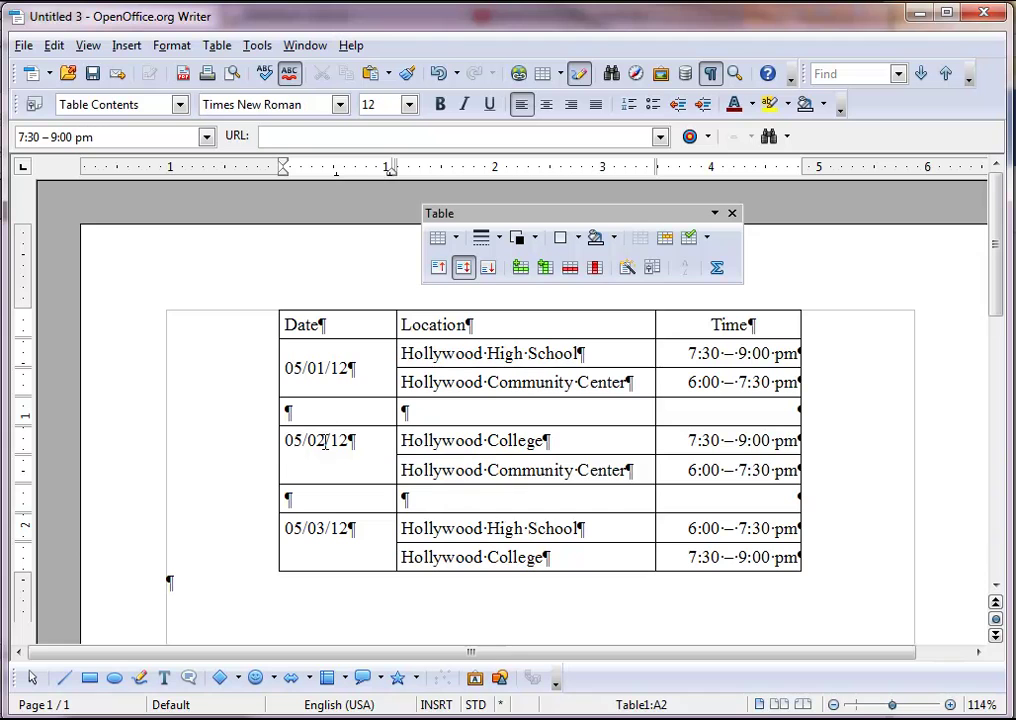
pyautogui.click(489, 269)
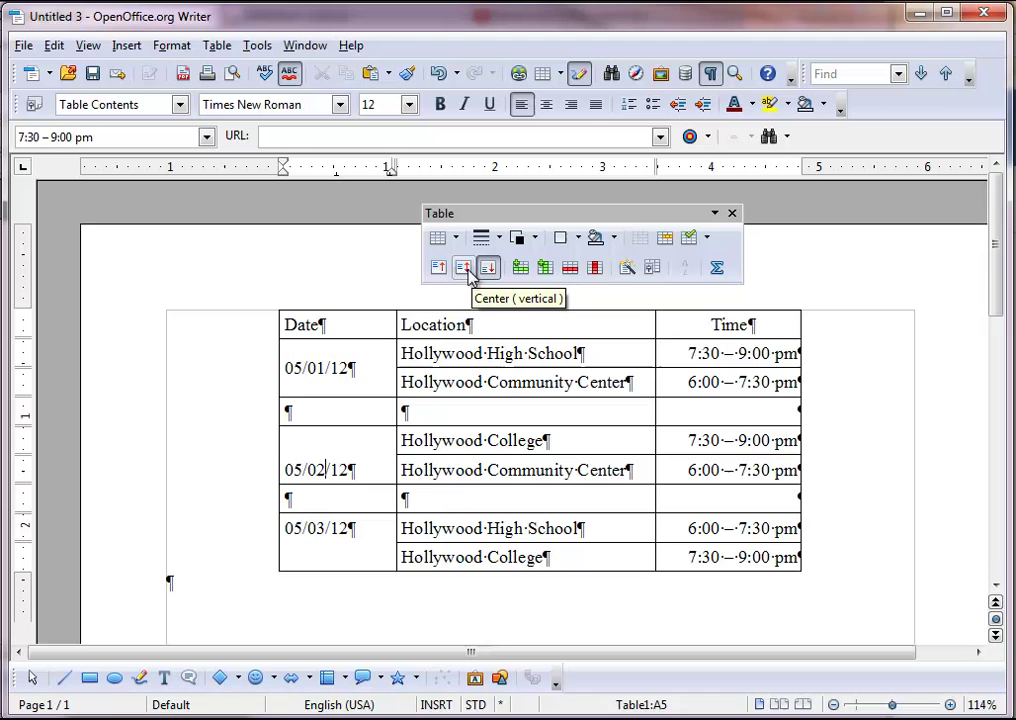
pyautogui.click(464, 270)
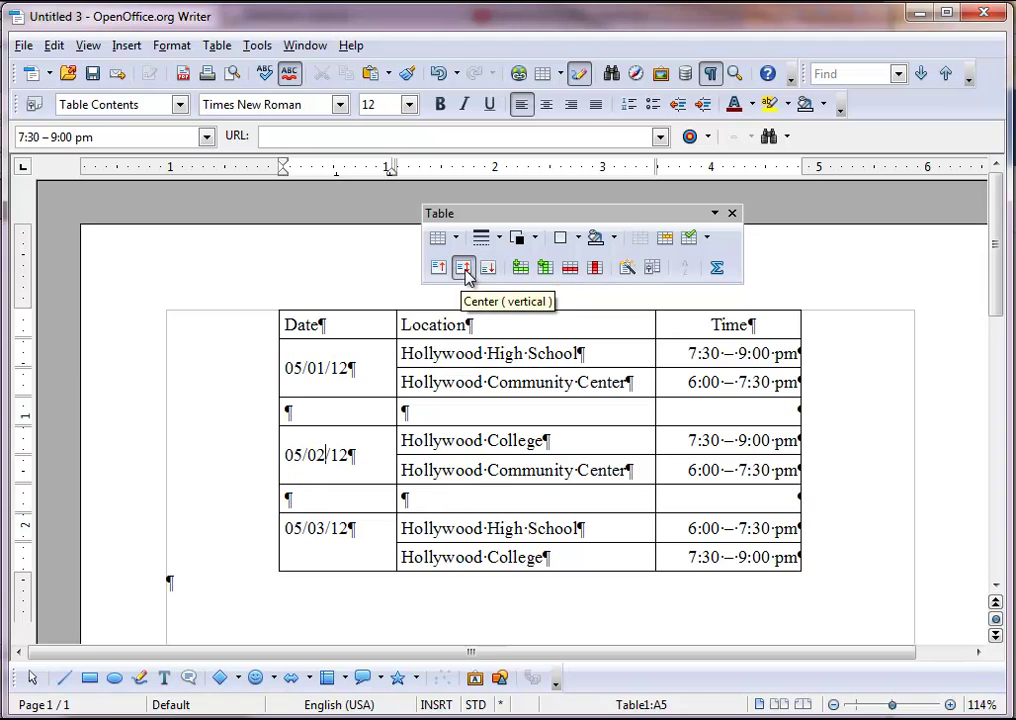
pyautogui.click(311, 524)
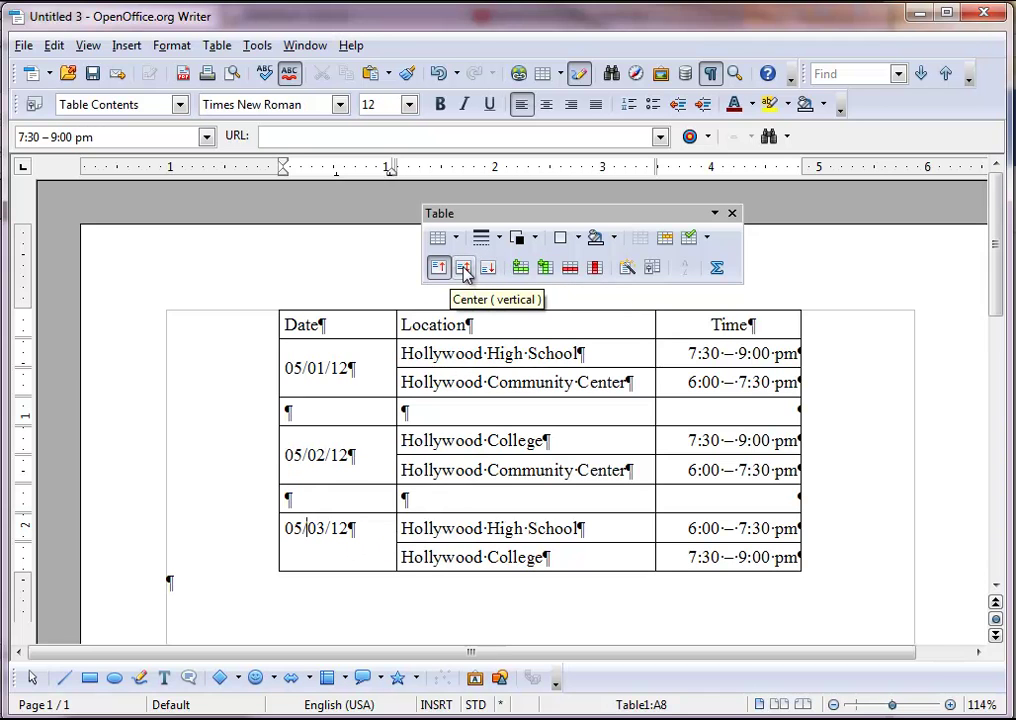
pyautogui.click(464, 270)
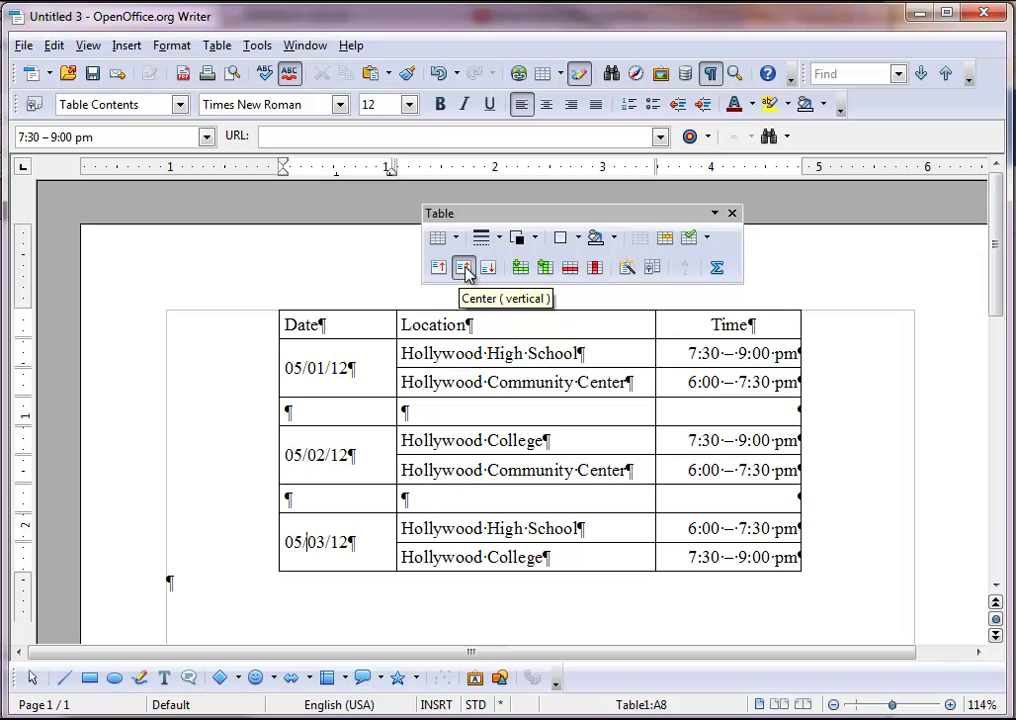
pyautogui.click(940, 443)
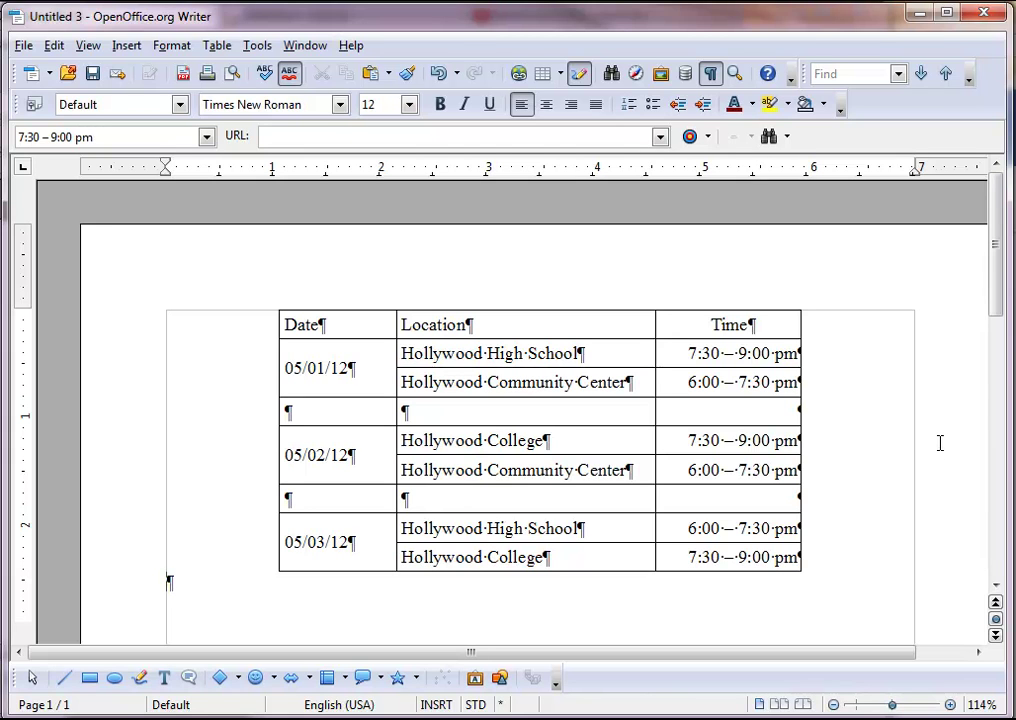
# Try vertical centring on Hollywood College, then restore it to top alignment.
pyautogui.click(517, 441)
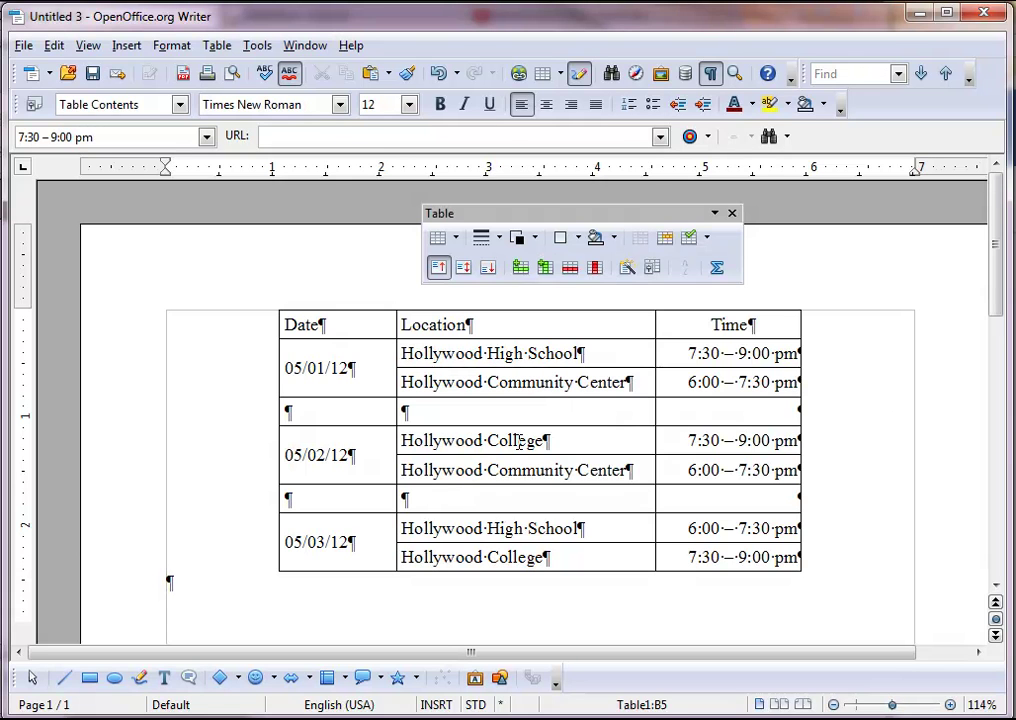
pyautogui.click(464, 268)
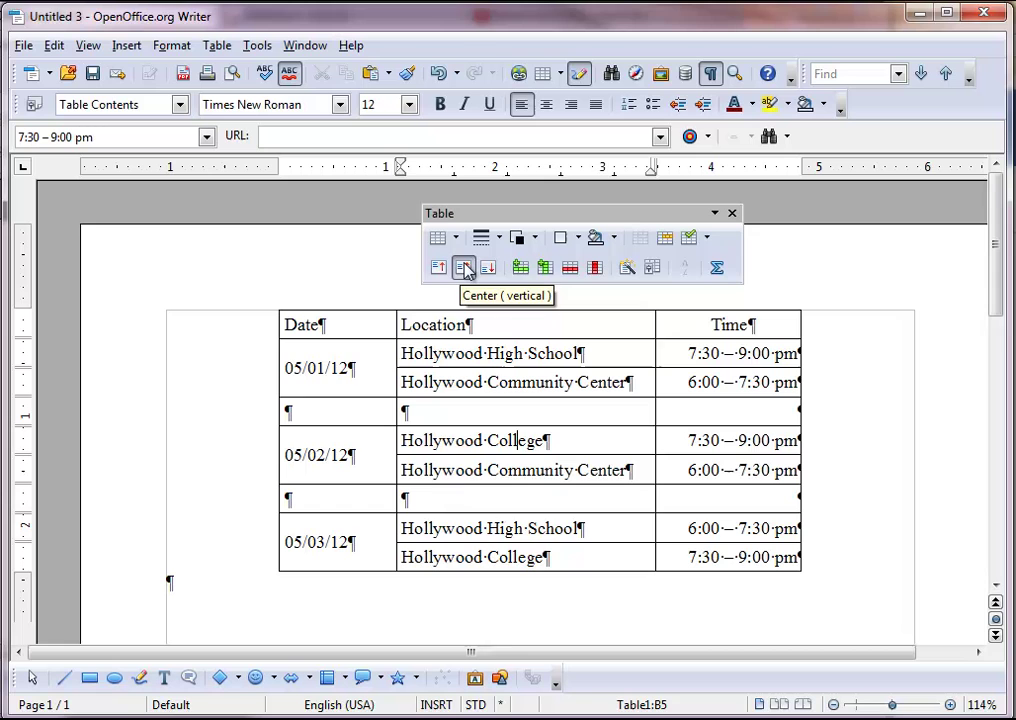
pyautogui.click(438, 270)
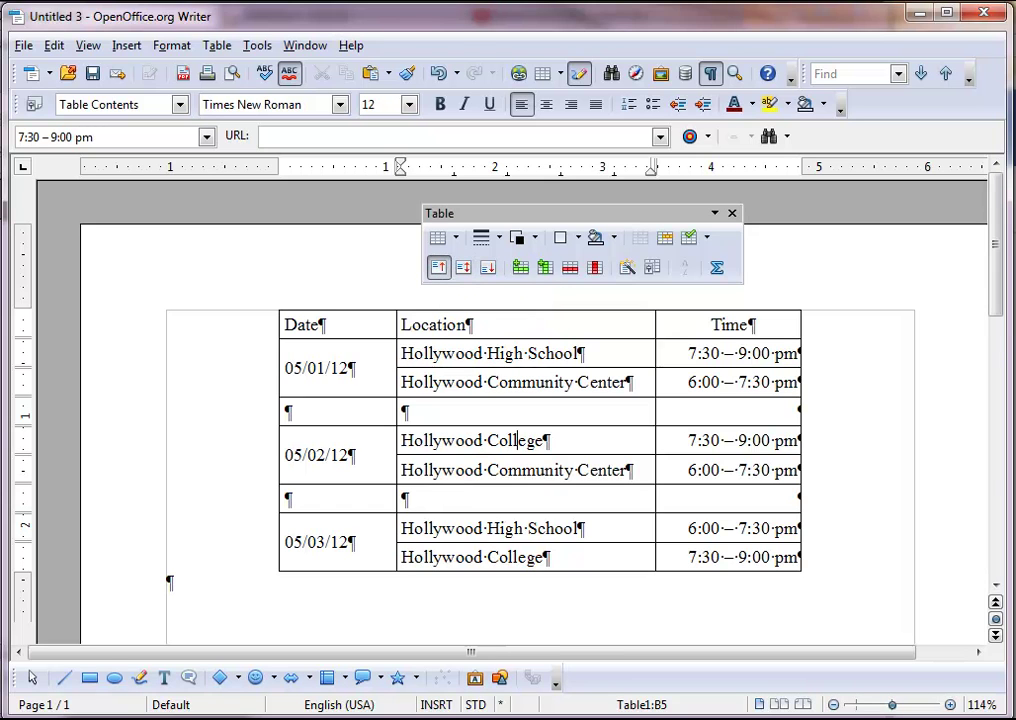
pyautogui.hotkey('ctrl', 'End')
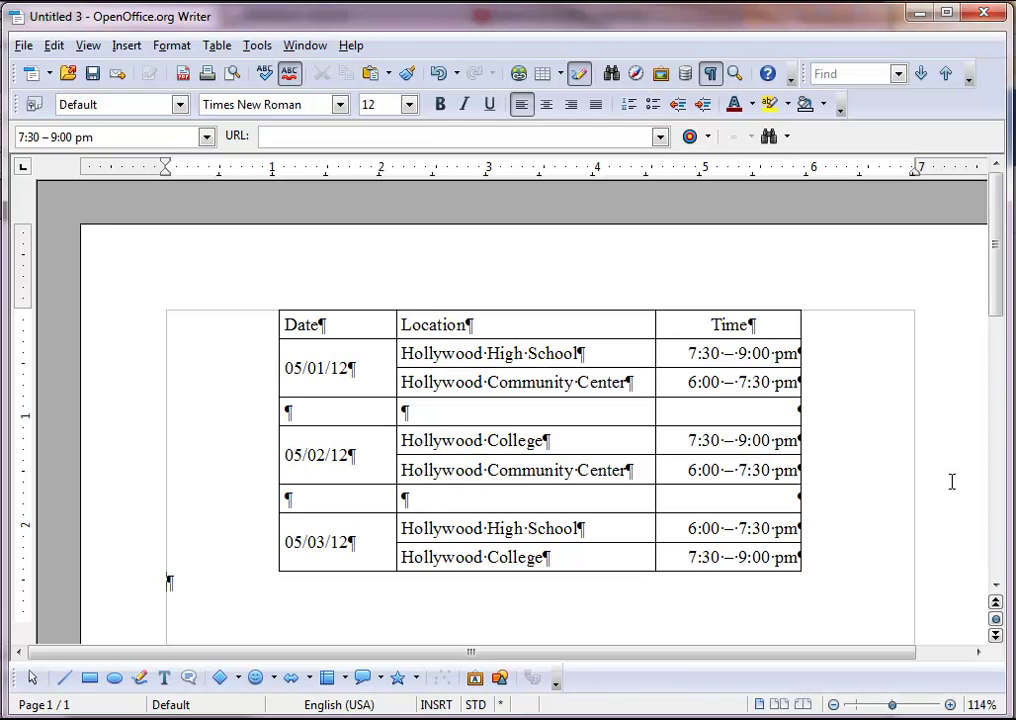
# Strip every border from the whole schedule table using Set No Borders in Table Format.
pyautogui.click(274, 300)
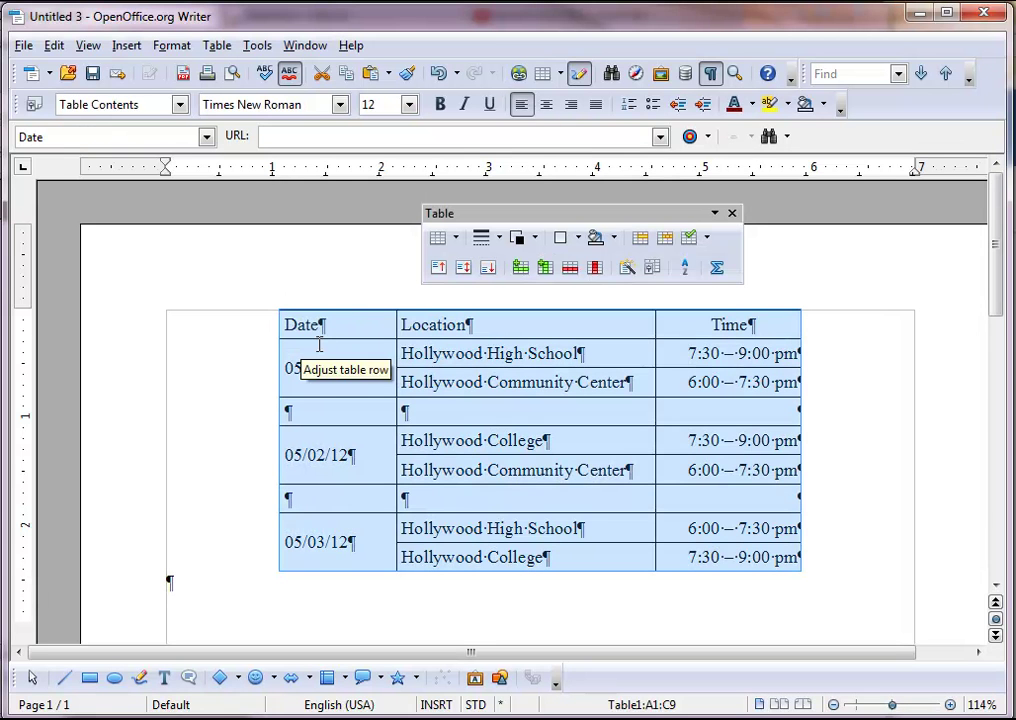
pyautogui.click(652, 268)
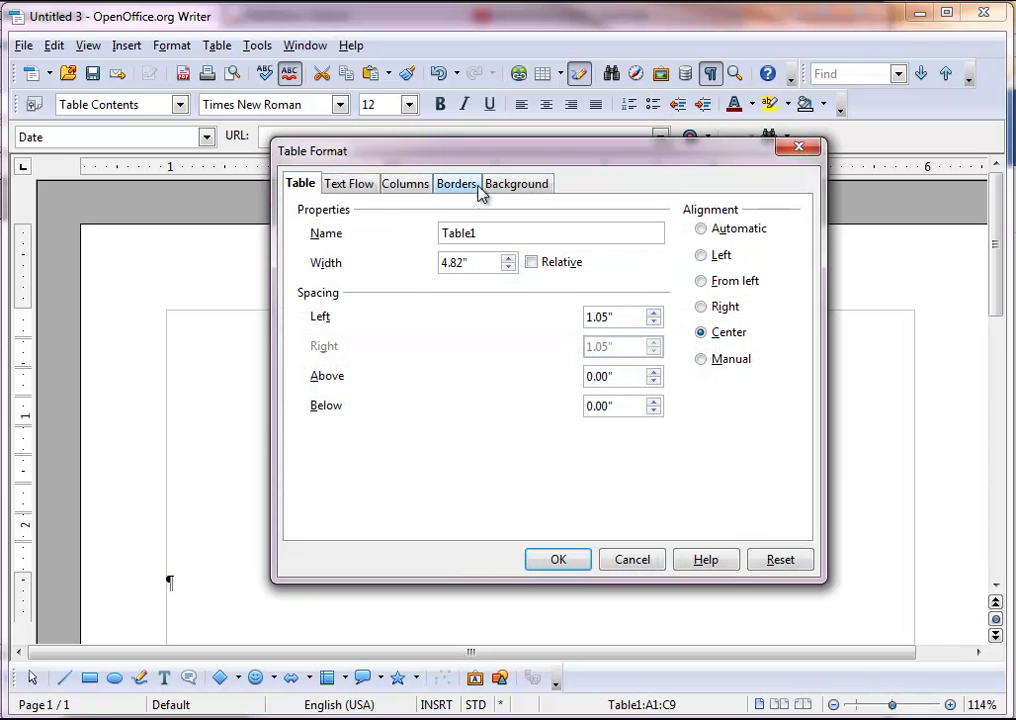
pyautogui.click(465, 188)
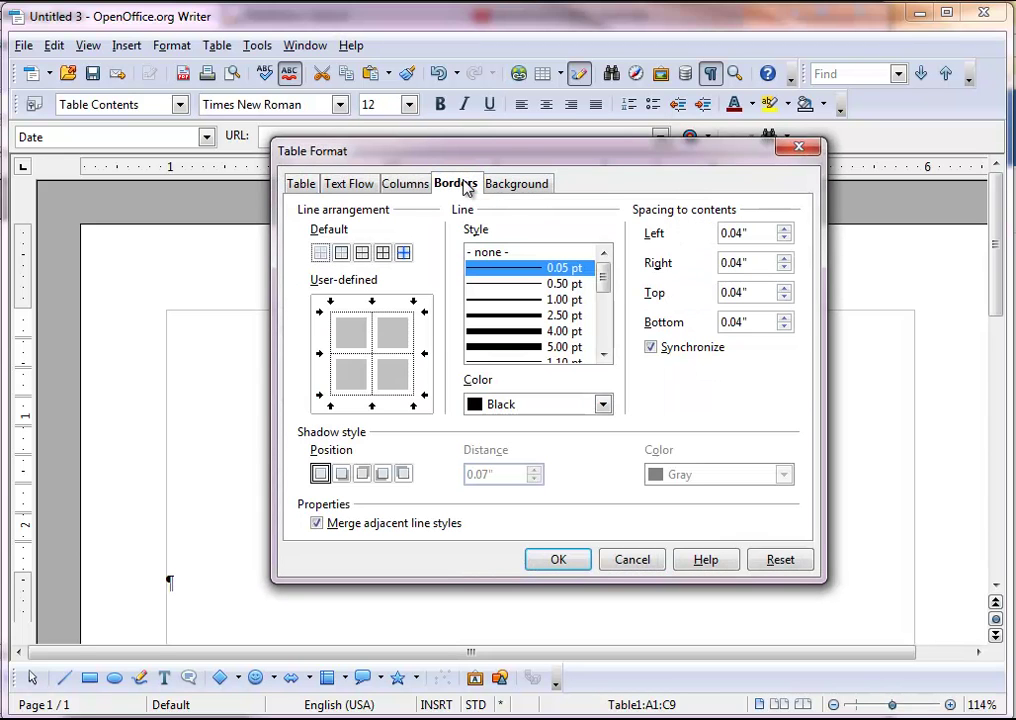
pyautogui.click(319, 255)
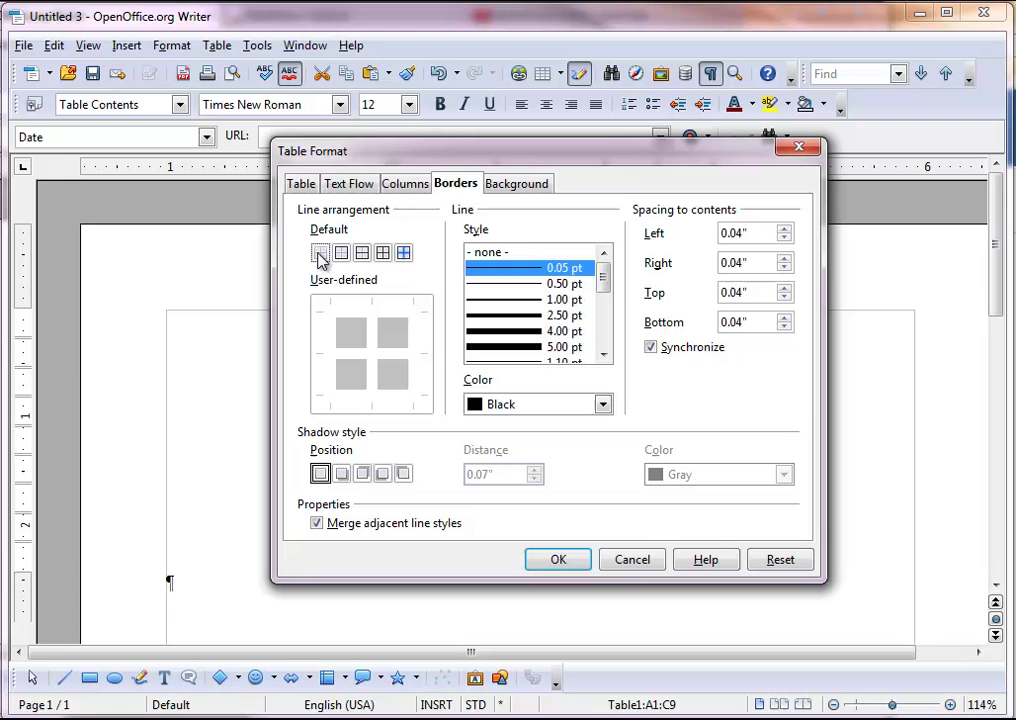
pyautogui.click(562, 565)
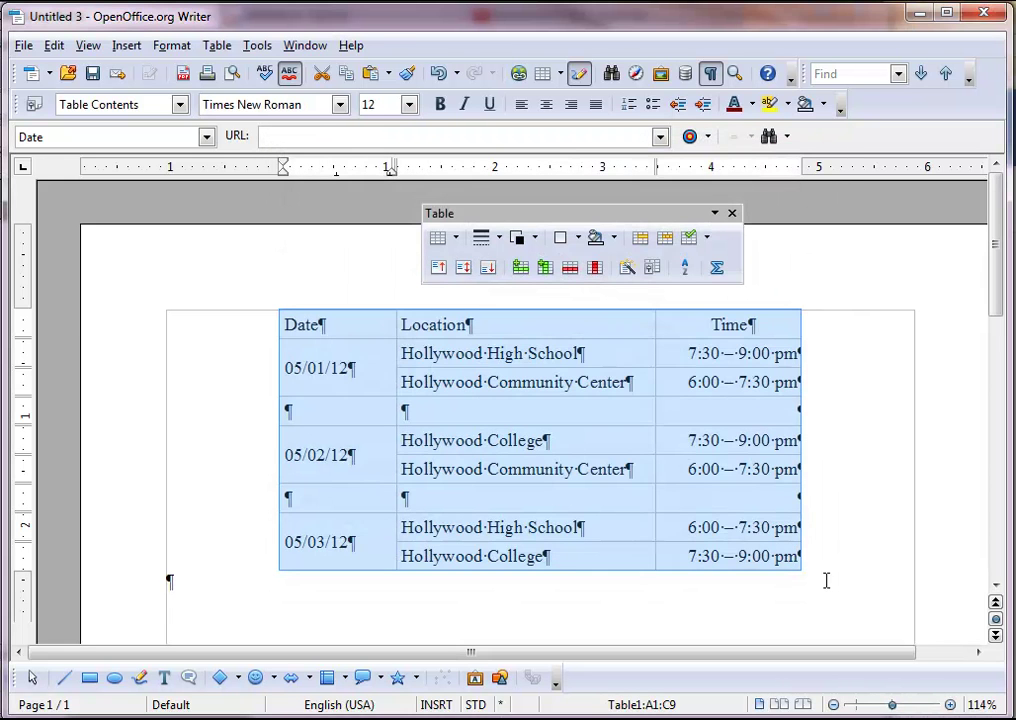
pyautogui.click(826, 580)
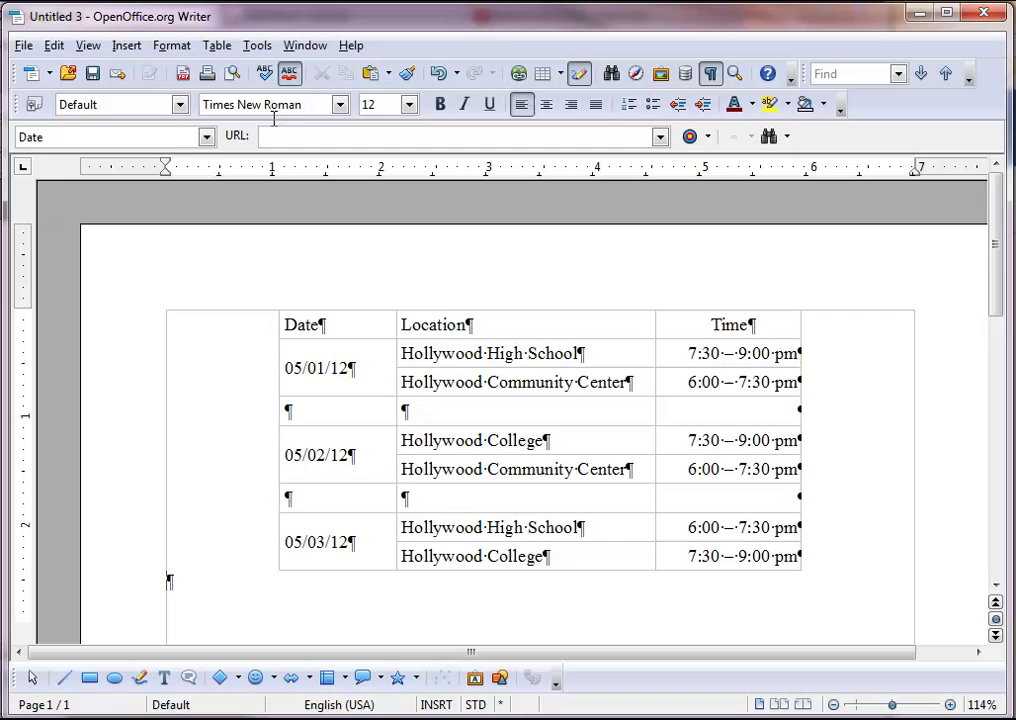
# Check the border-free table in Page Preview at 100% zoom, then close the preview.
pyautogui.click(232, 73)
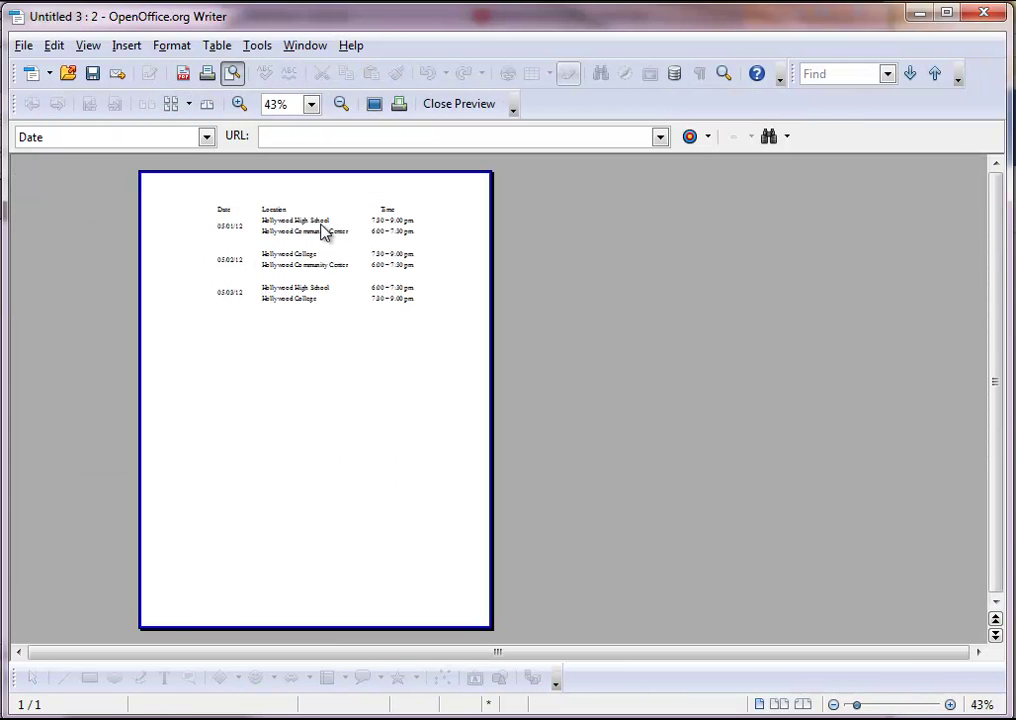
pyautogui.click(239, 104)
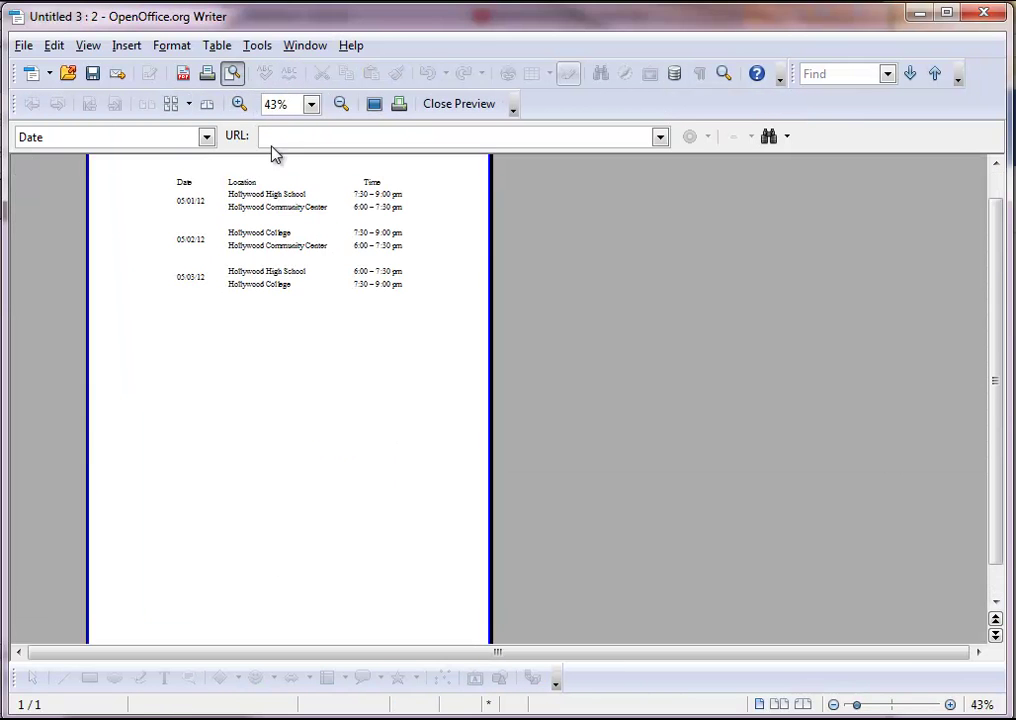
pyautogui.click(239, 106)
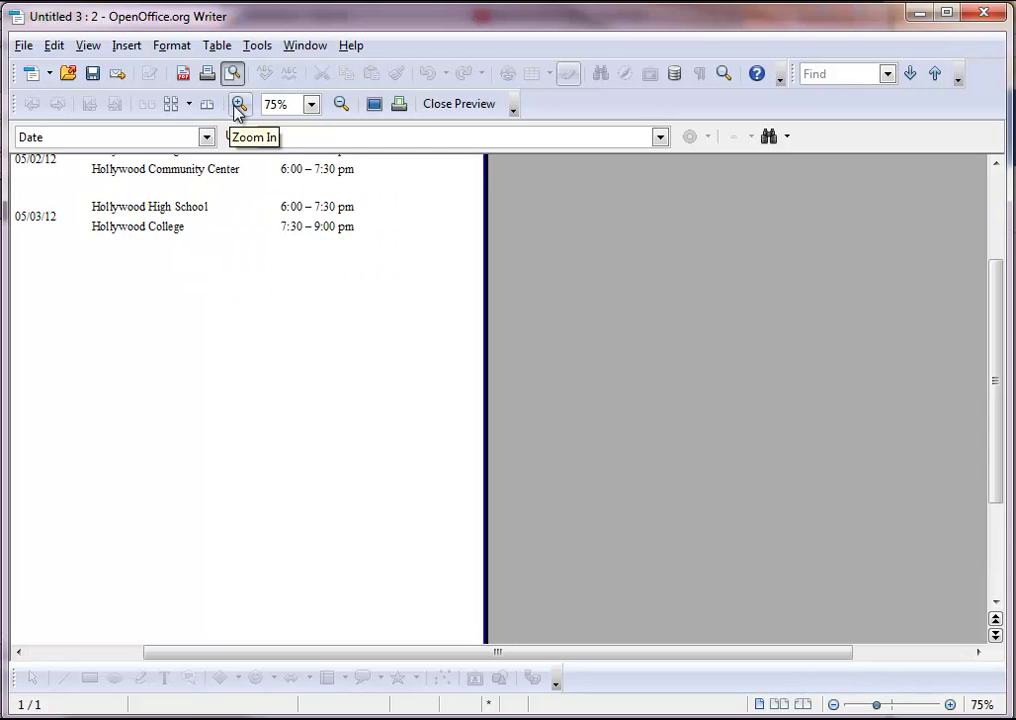
pyautogui.click(239, 106)
pyautogui.moveTo(420, 655); pyautogui.dragTo(256, 645)
pyautogui.scroll(5, 651, 585)
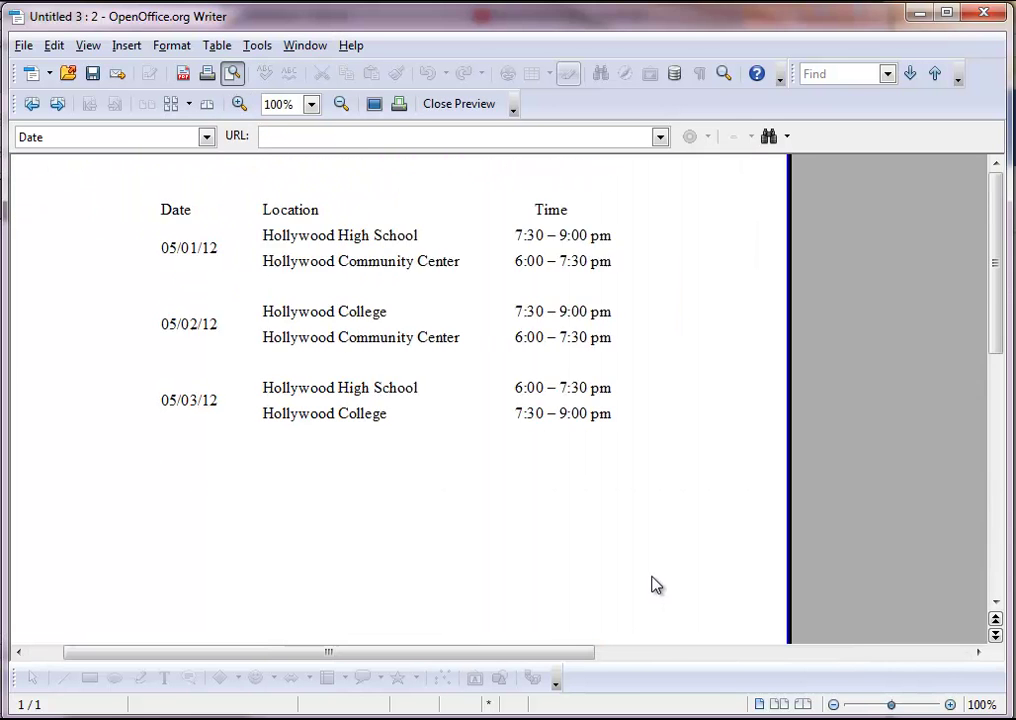
pyautogui.scroll(2, 655, 583)
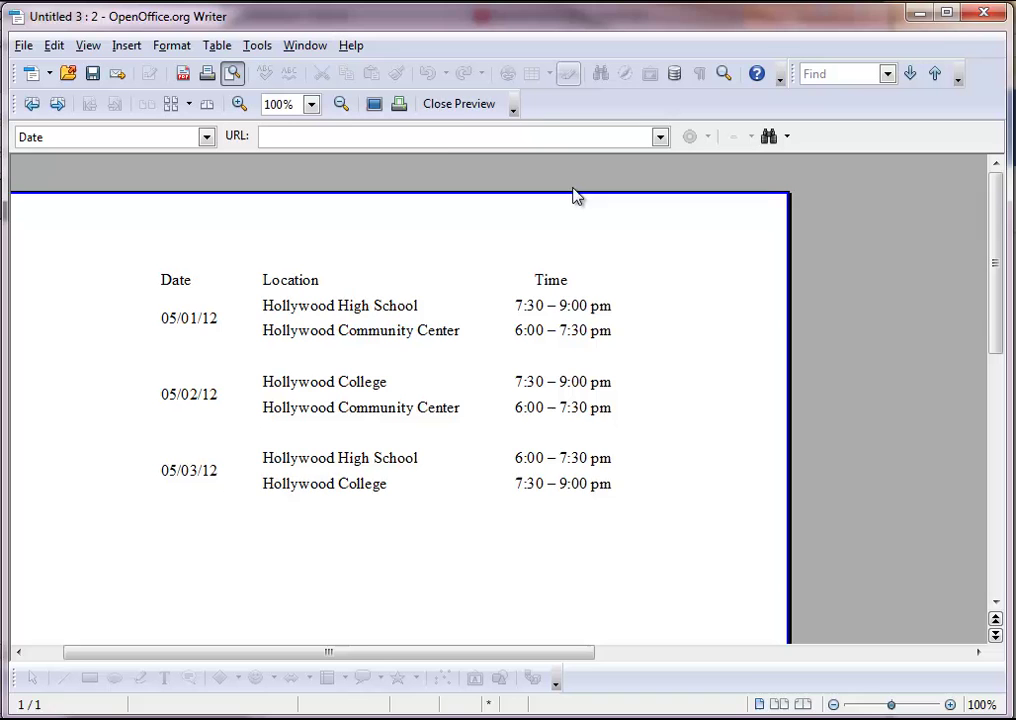
pyautogui.click(456, 104)
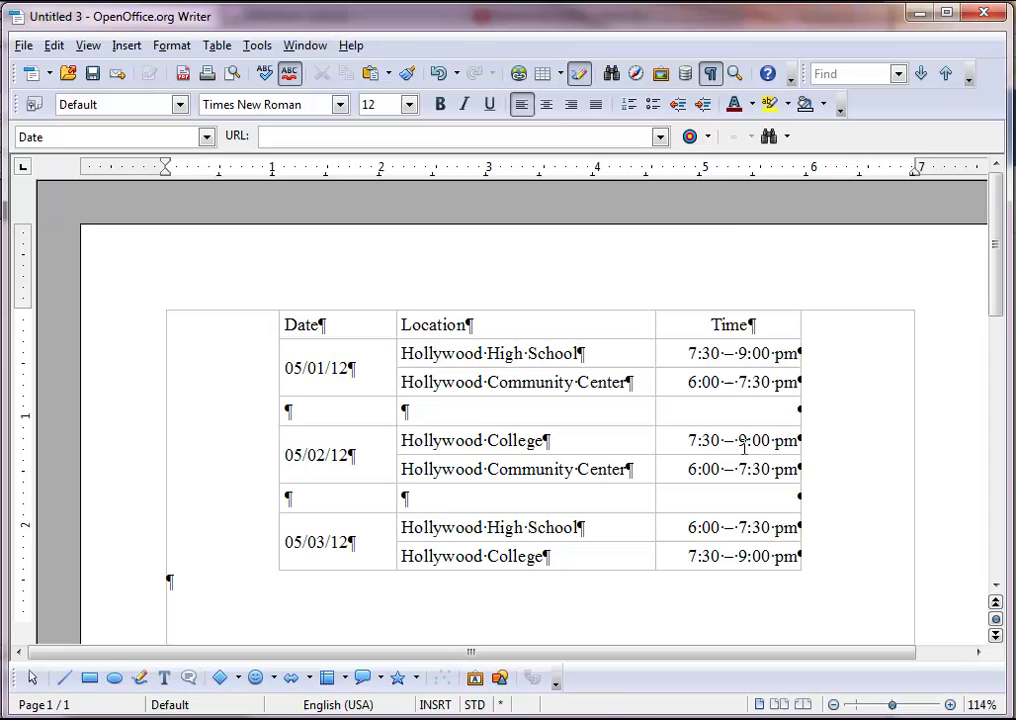
pyautogui.click(688, 469)
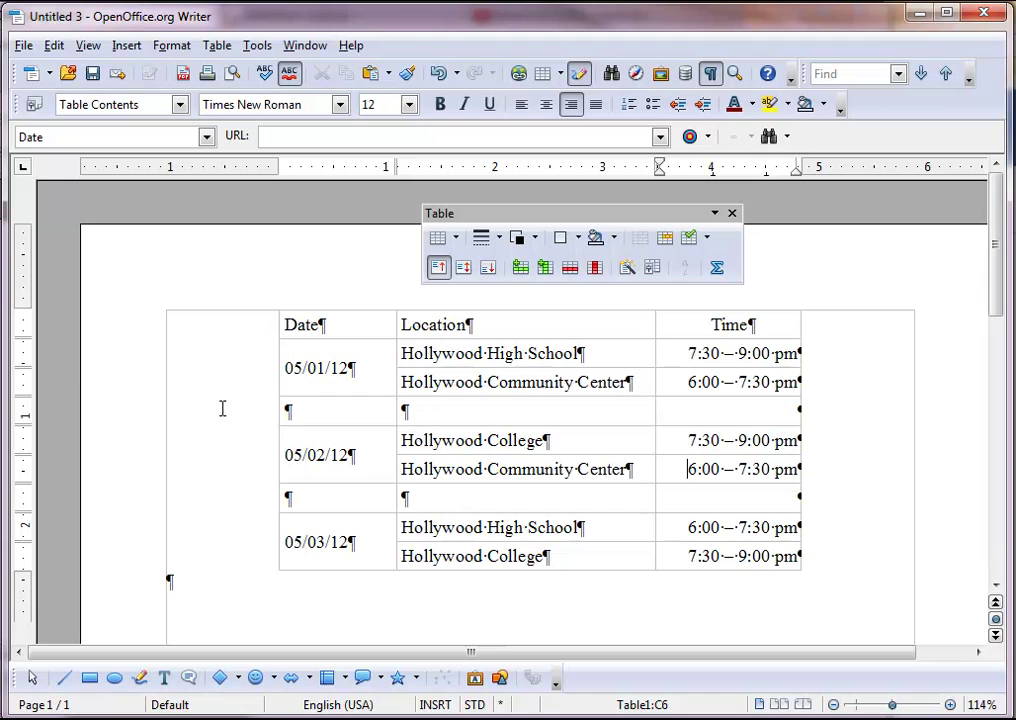
pyautogui.click(342, 300)
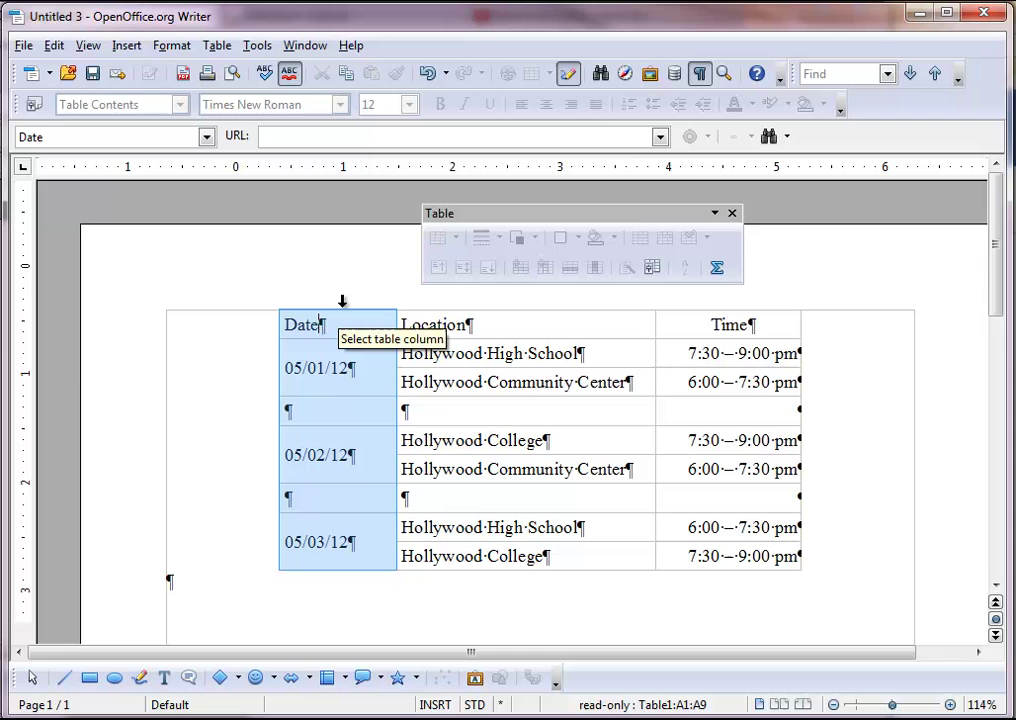
pyautogui.click(264, 367)
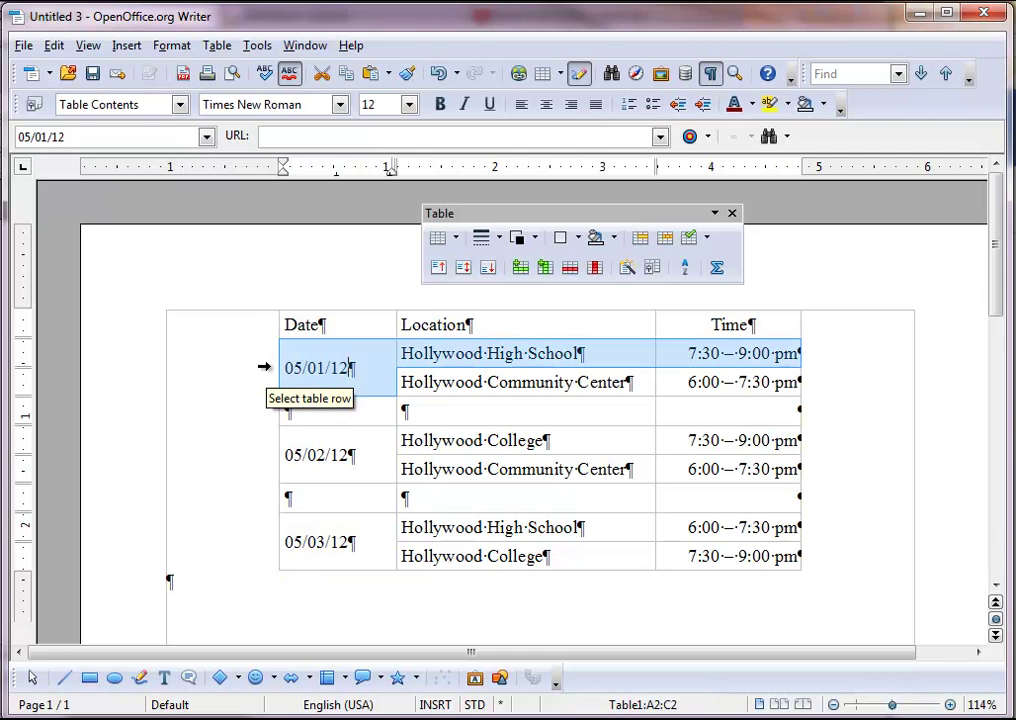
pyautogui.click(271, 298)
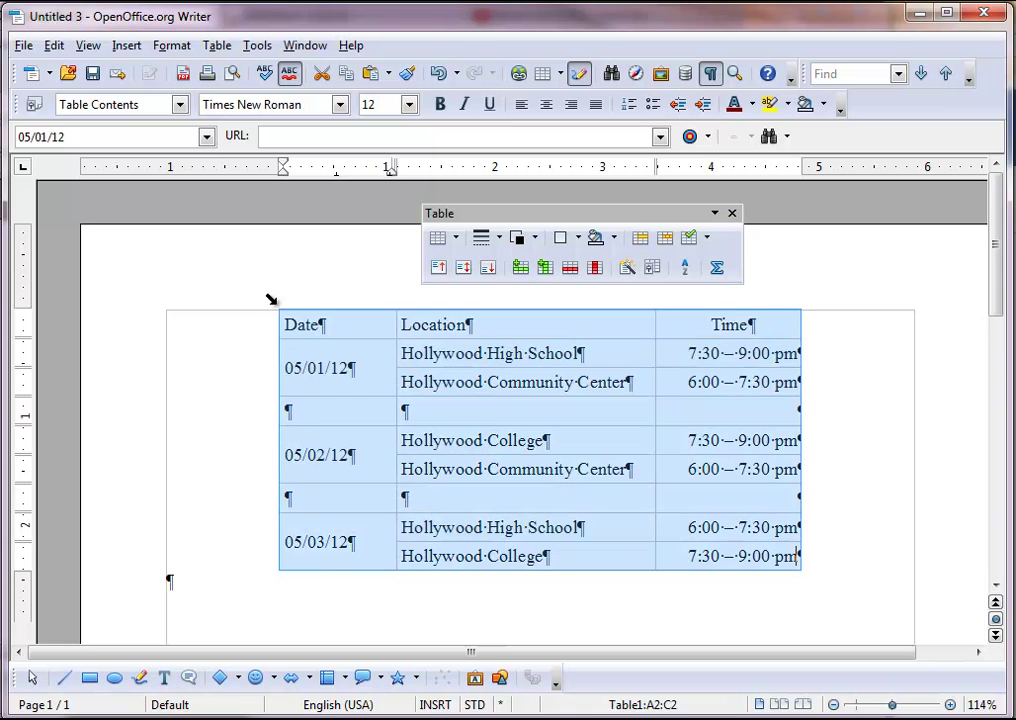
pyautogui.click(263, 369)
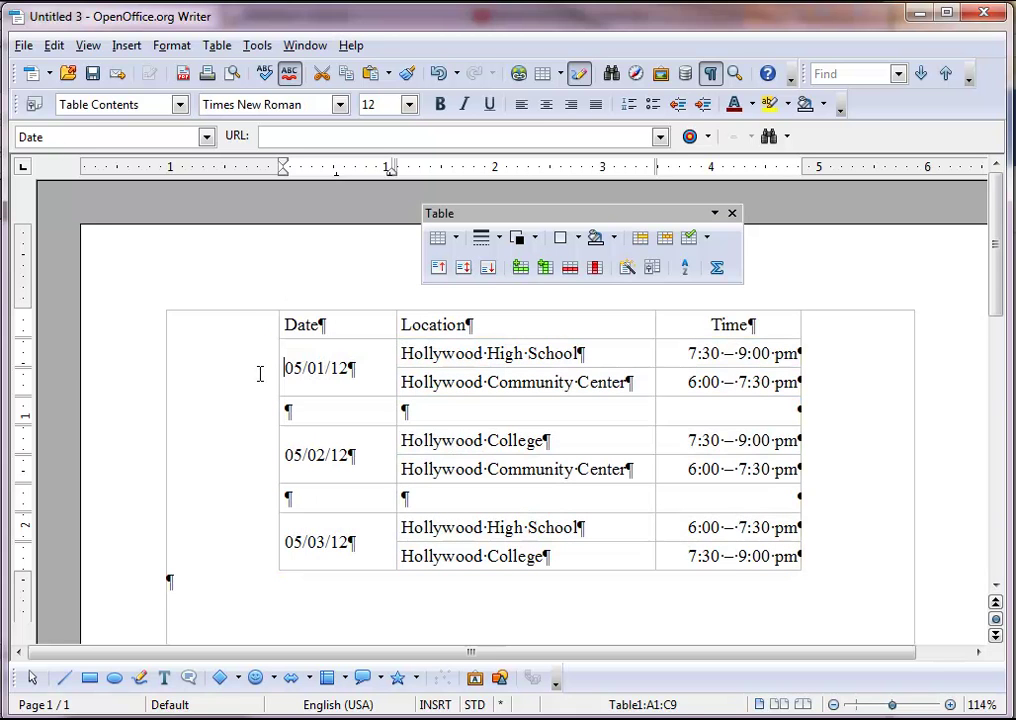
pyautogui.click(302, 370)
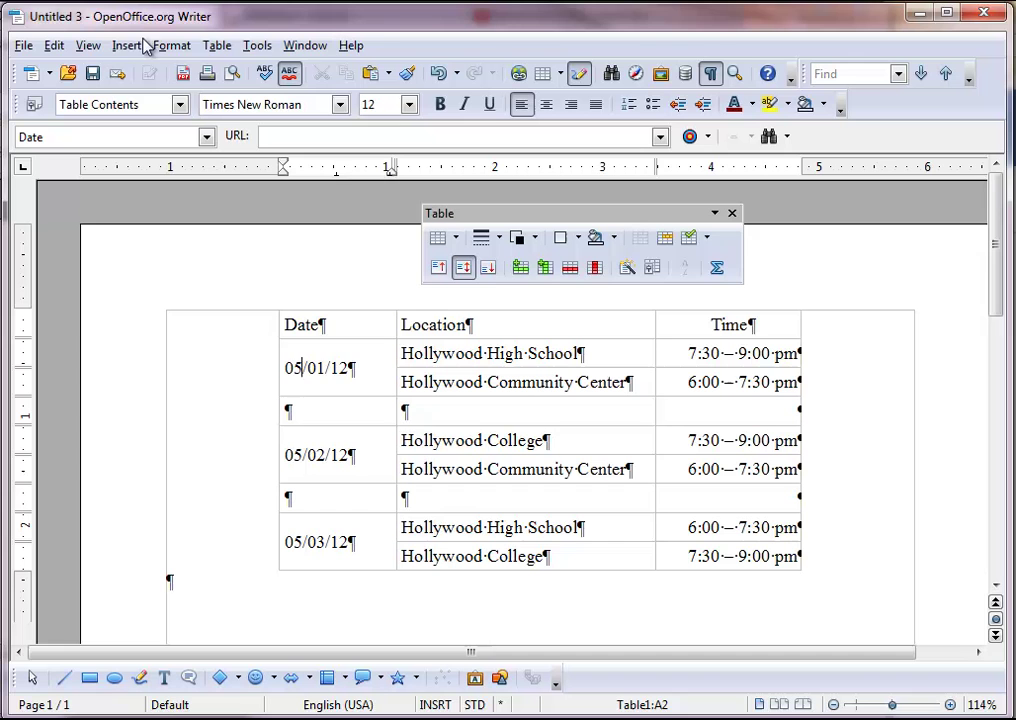
pyautogui.click(218, 46)
pyautogui.moveTo(240, 108)
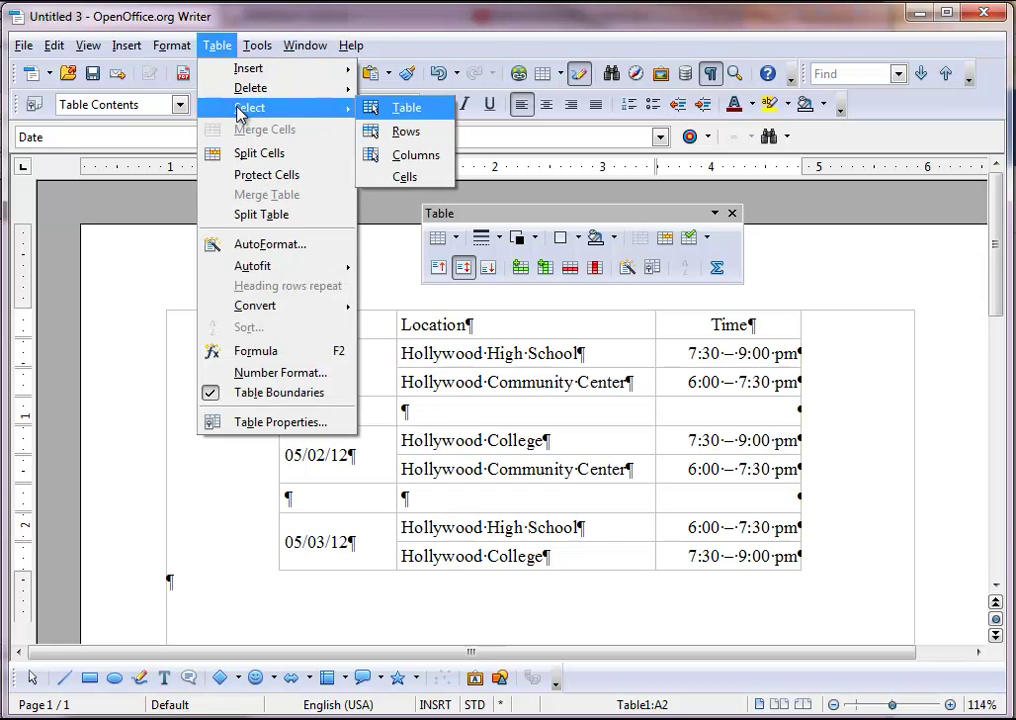
pyautogui.click(400, 132)
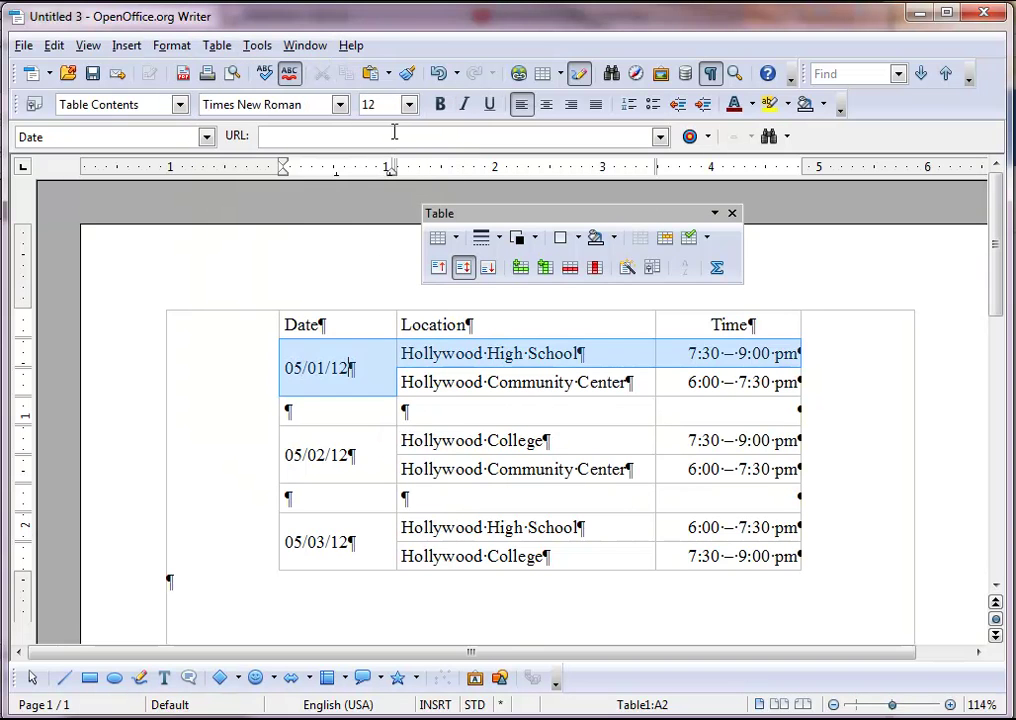
pyautogui.click(460, 436)
pyautogui.click(218, 46)
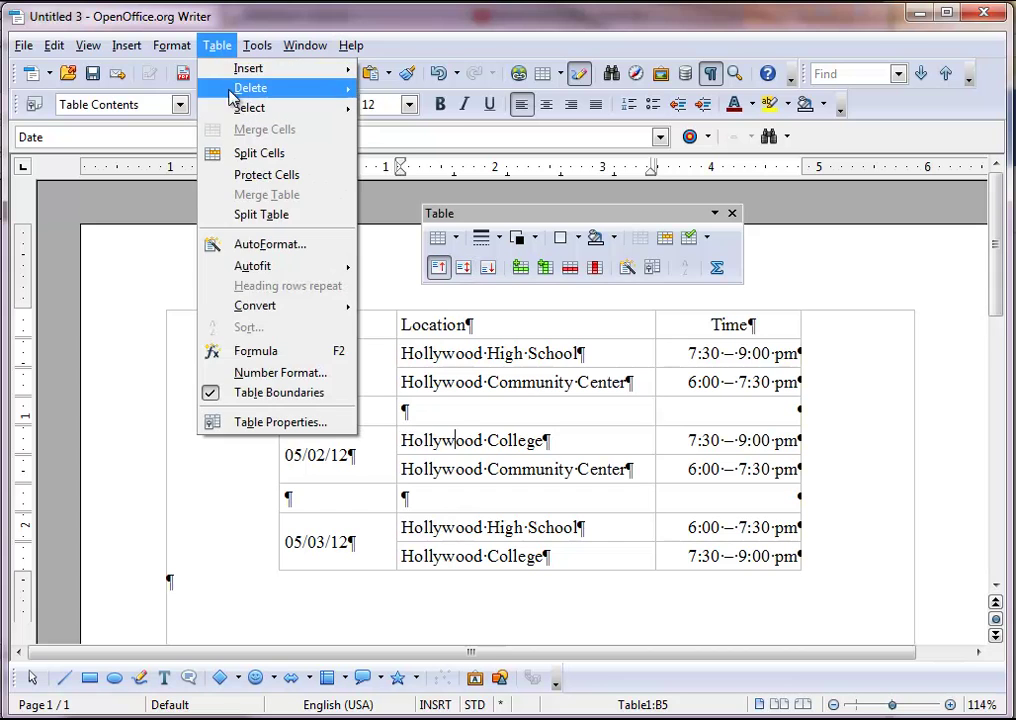
pyautogui.moveTo(243, 108)
pyautogui.click(415, 156)
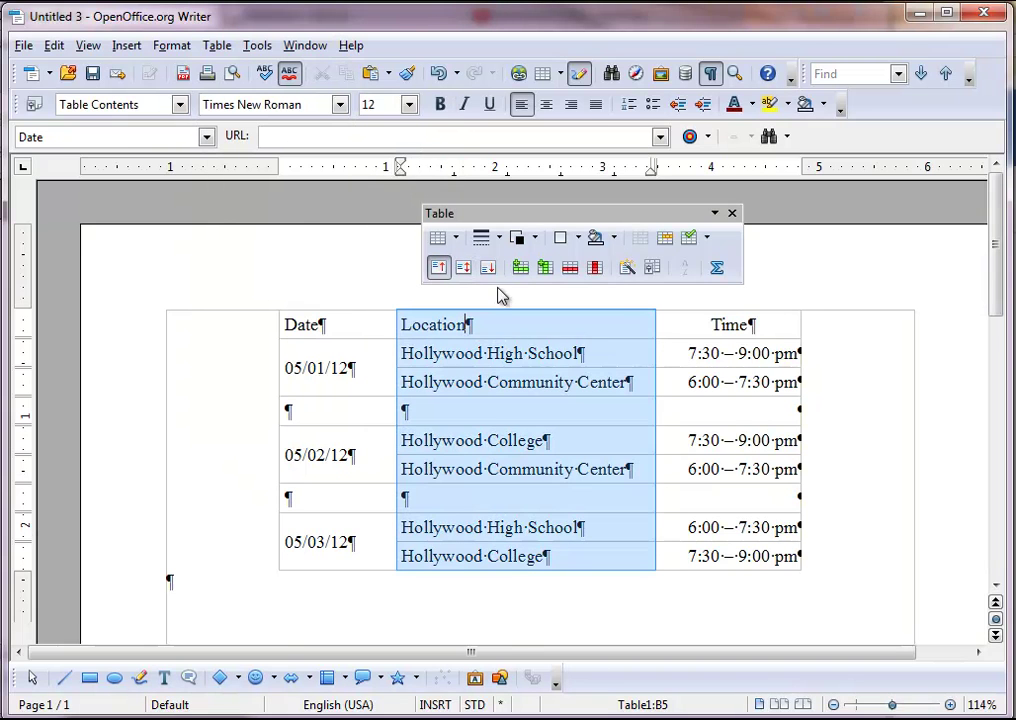
pyautogui.moveTo(684, 440); pyautogui.dragTo(696, 463)
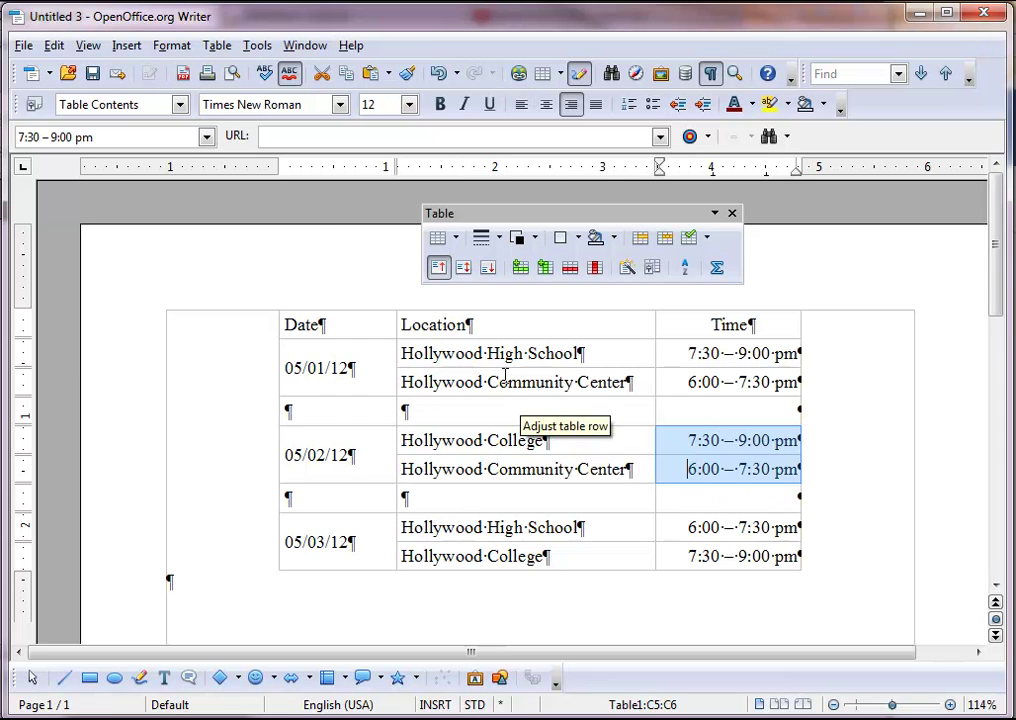
pyautogui.click(216, 46)
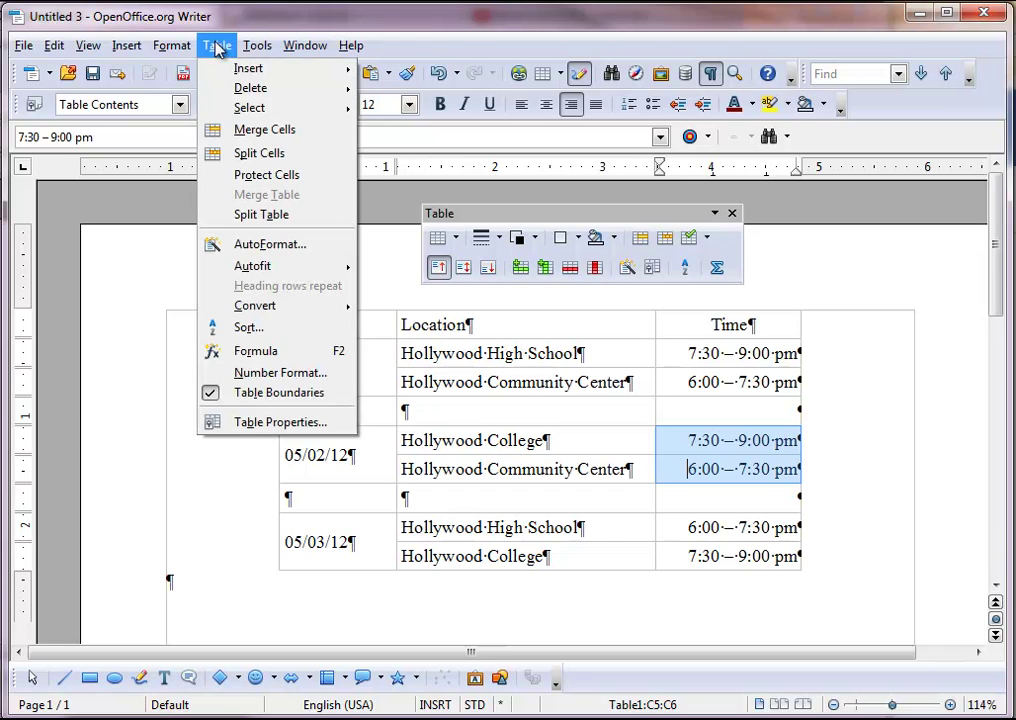
pyautogui.moveTo(297, 107)
pyautogui.click(401, 107)
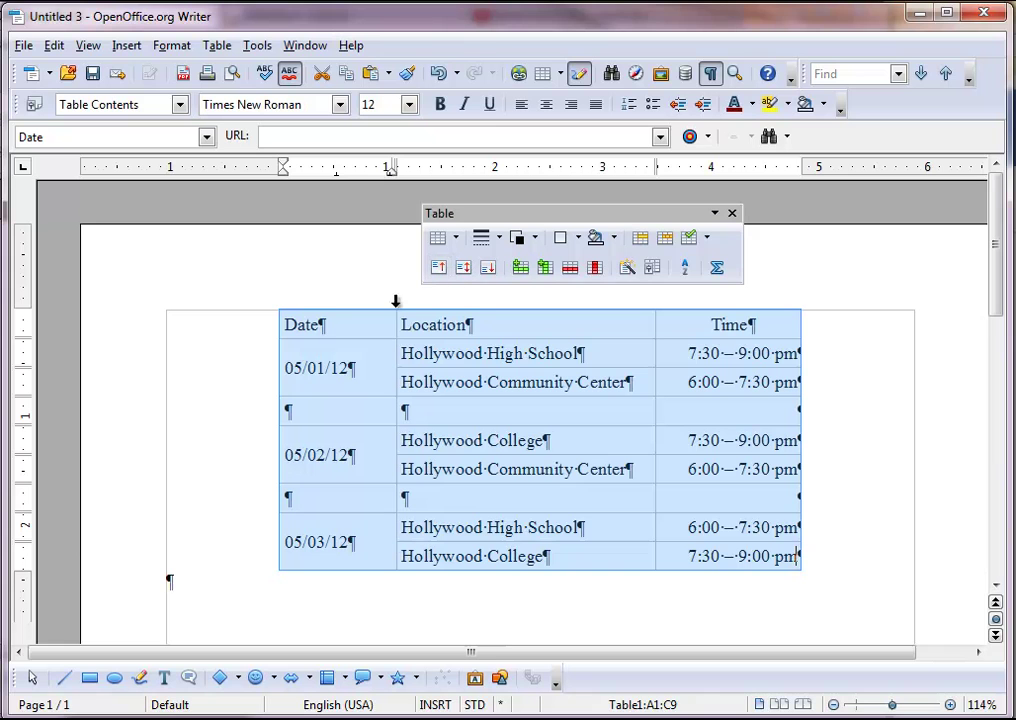
pyautogui.click(453, 440)
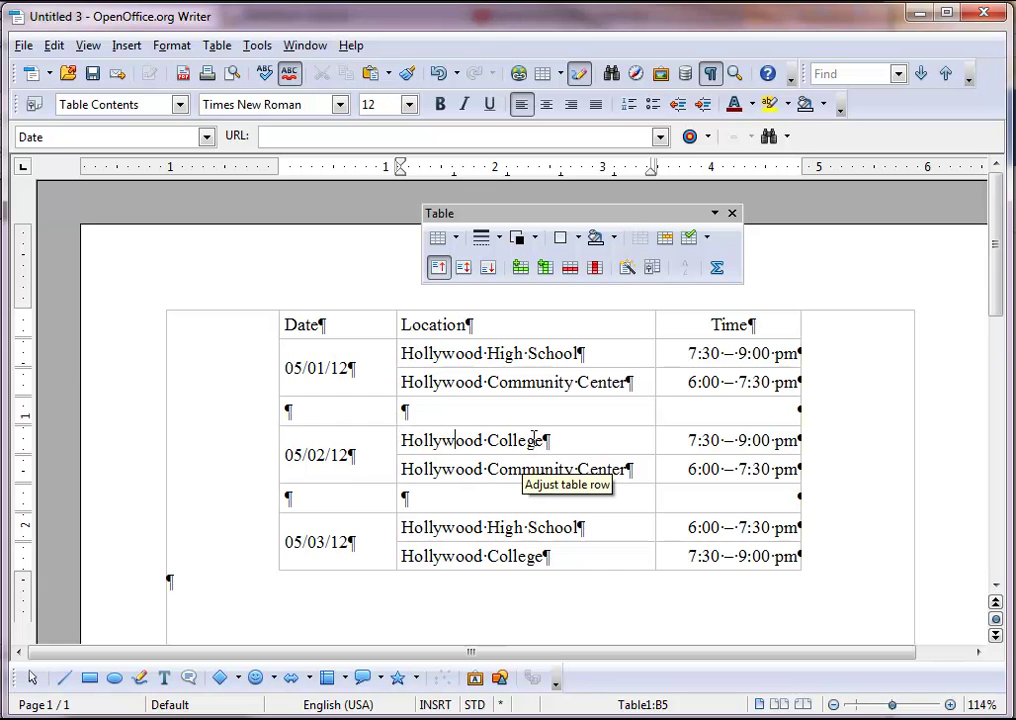
pyautogui.click(217, 45)
pyautogui.moveTo(263, 108)
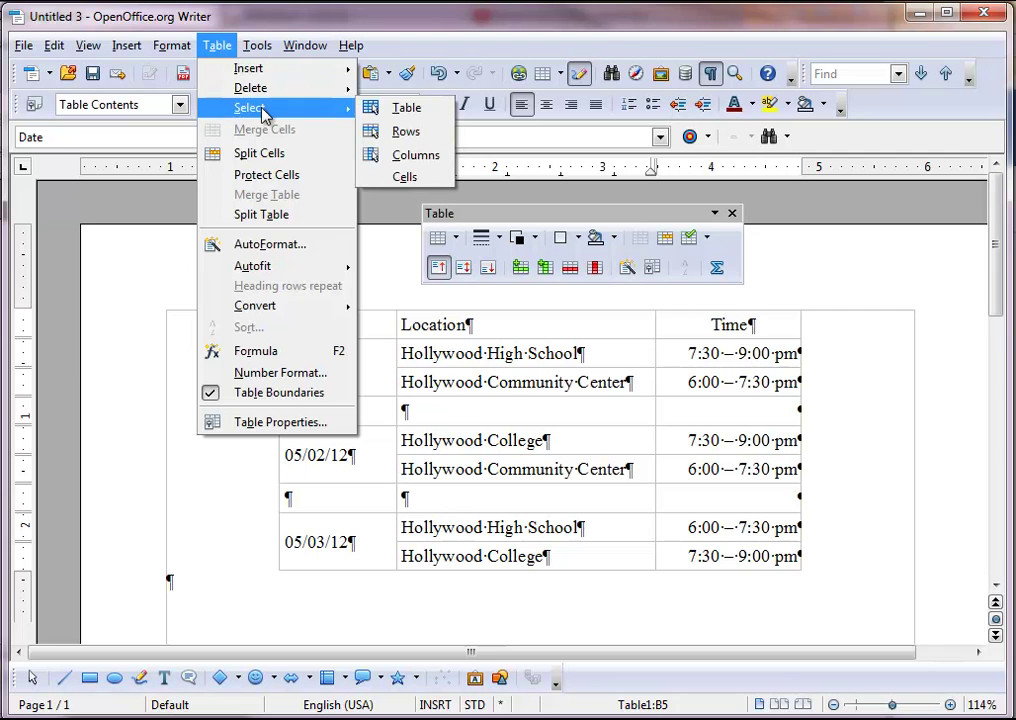
pyautogui.click(408, 178)
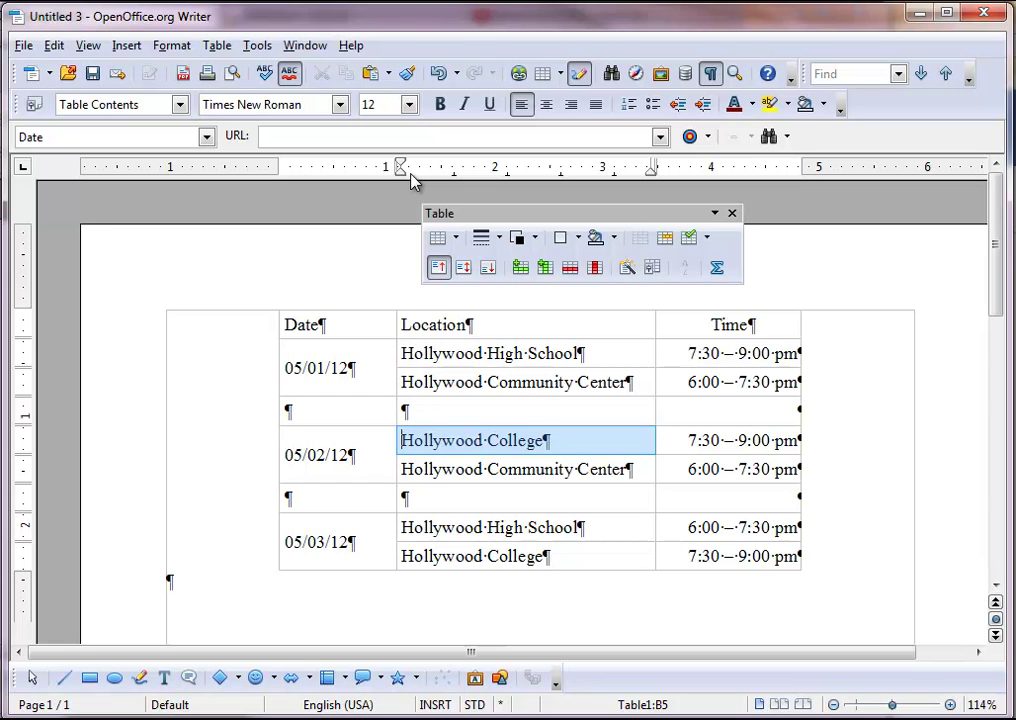
pyautogui.doubleClick(472, 469)
pyautogui.moveTo(626, 469); pyautogui.dragTo(402, 466)
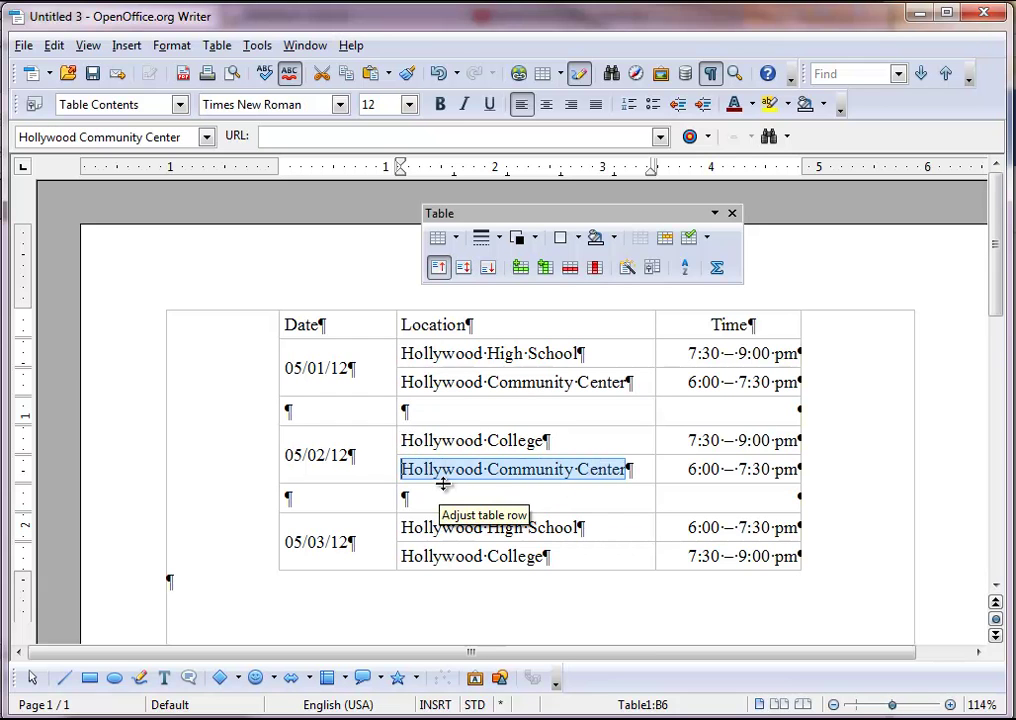
pyautogui.moveTo(630, 469); pyautogui.dragTo(405, 468)
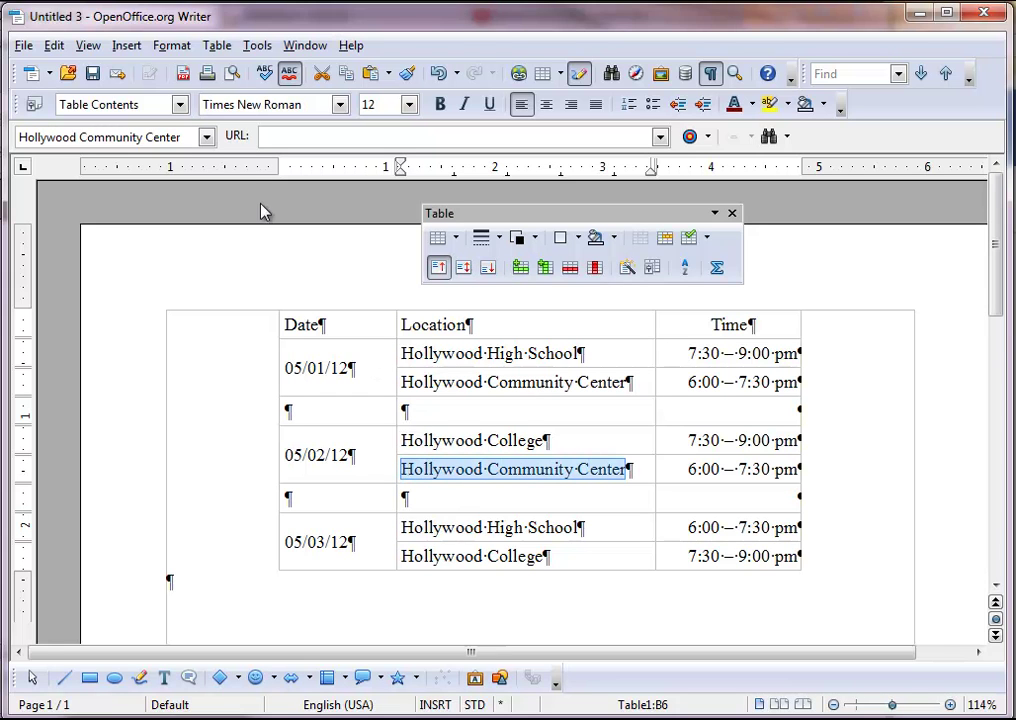
pyautogui.click(213, 47)
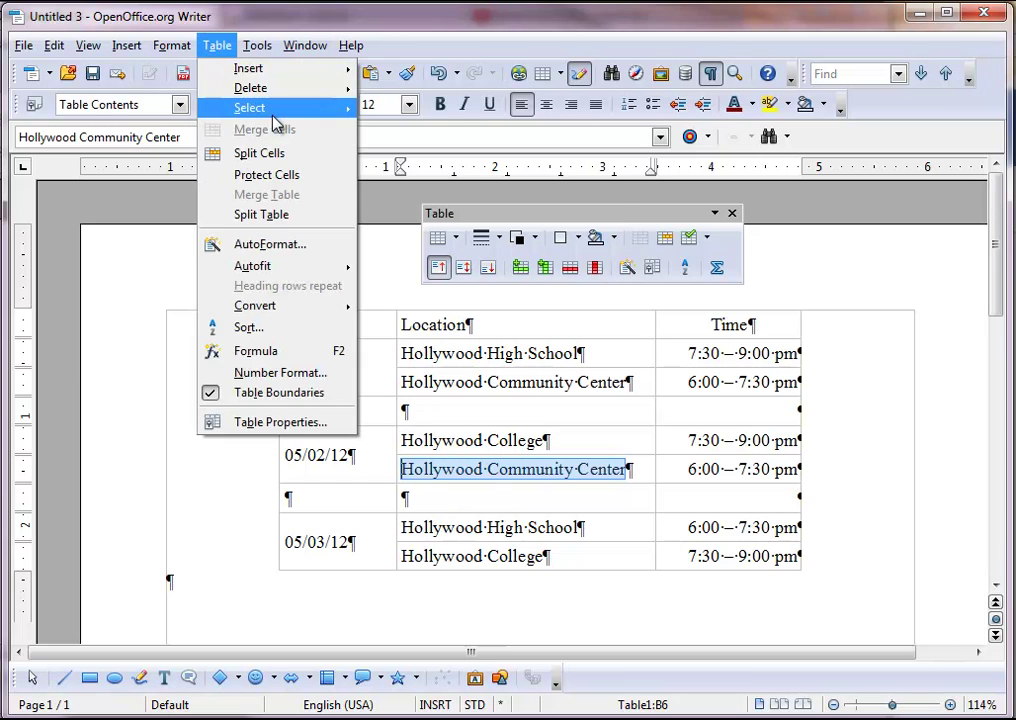
pyautogui.moveTo(270, 108)
pyautogui.click(404, 177)
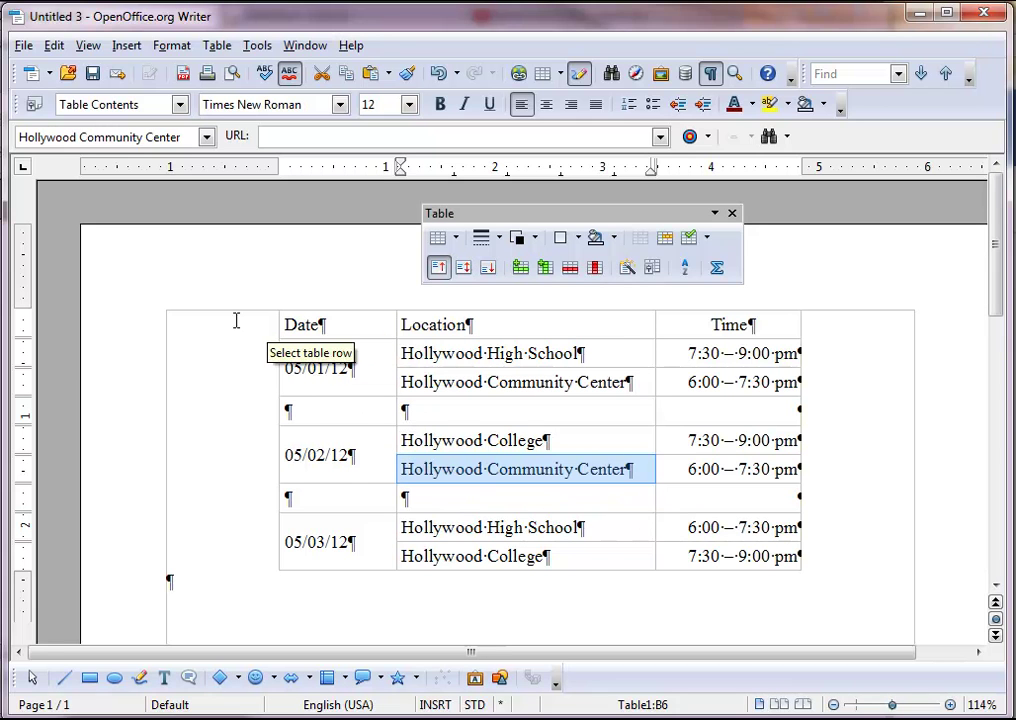
# Select the entire schedule table and open its Table Format border settings.
pyautogui.click(270, 292)
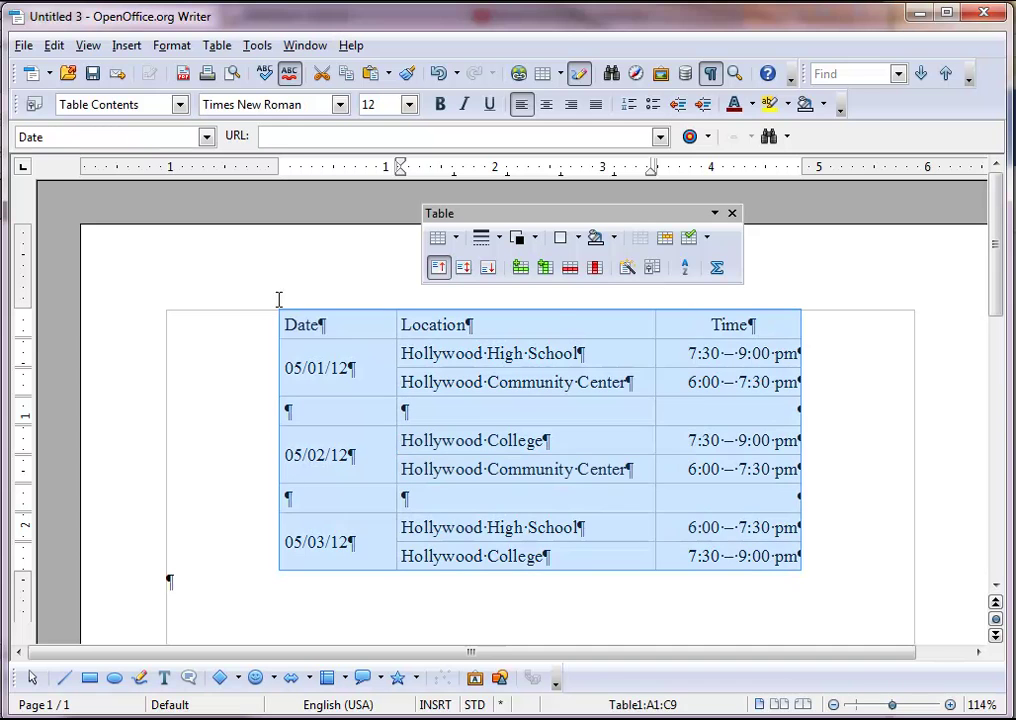
pyautogui.click(653, 268)
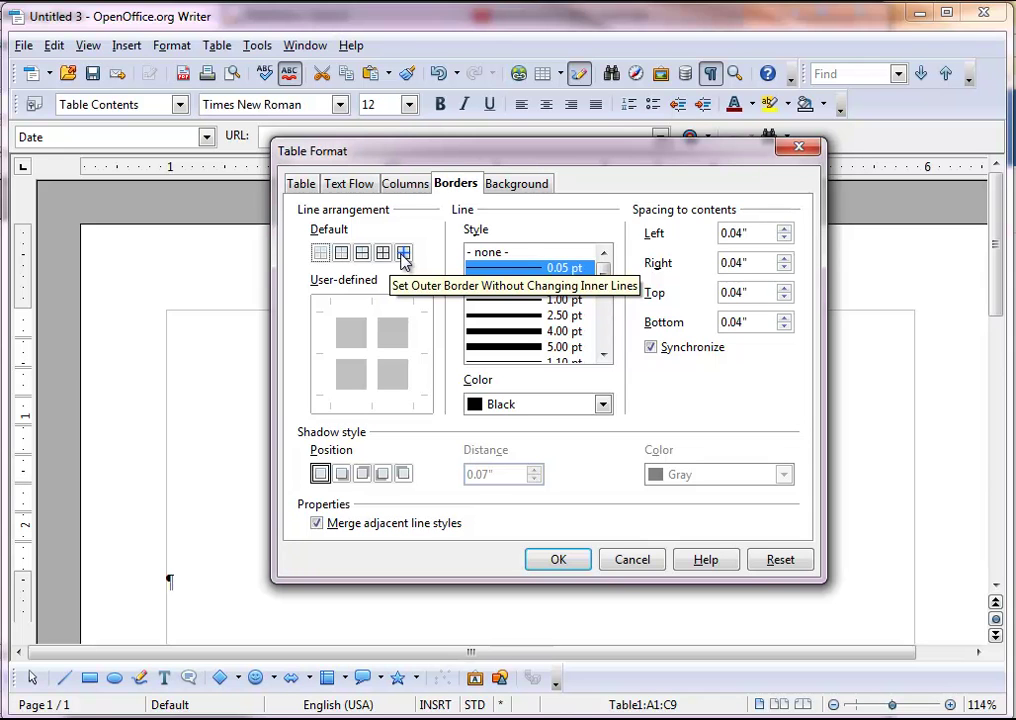
# Give the table an outer-only 3.55 pt double border in Turquoise.
pyautogui.click(342, 255)
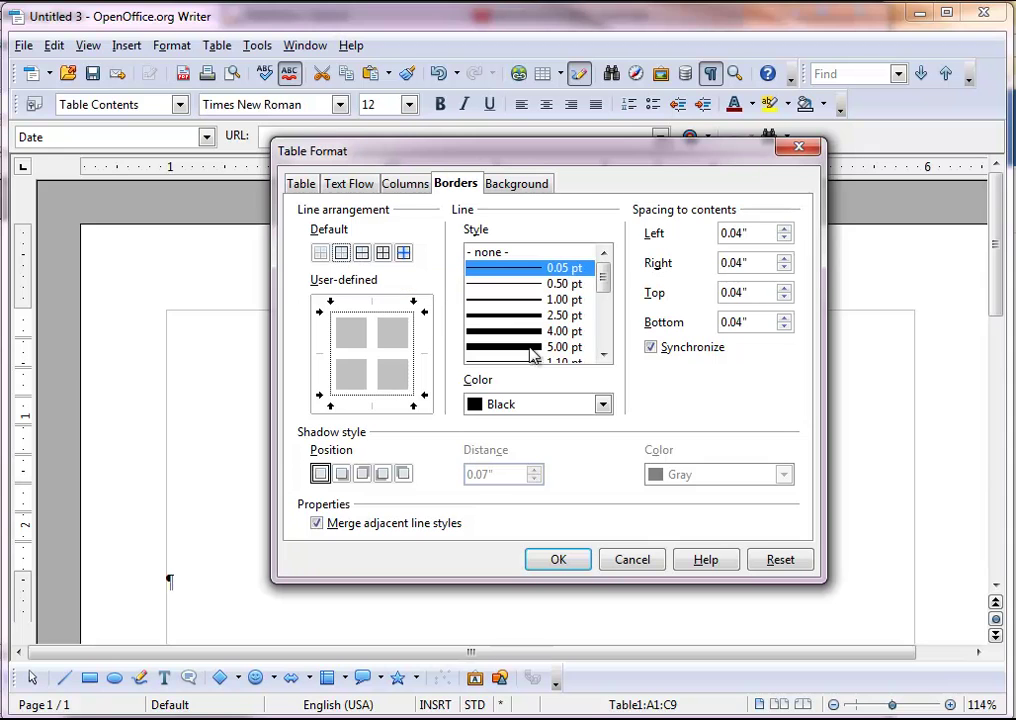
pyautogui.click(604, 355)
pyautogui.click(604, 355)
pyautogui.click(604, 355)
pyautogui.click(604, 355)
pyautogui.click(604, 355)
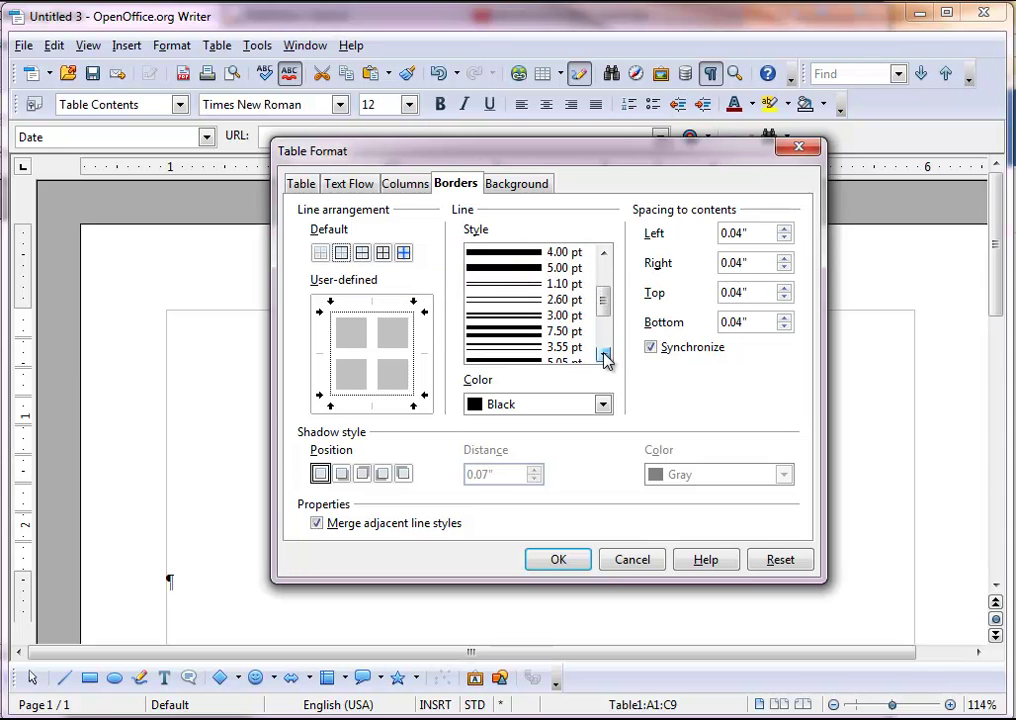
pyautogui.click(534, 348)
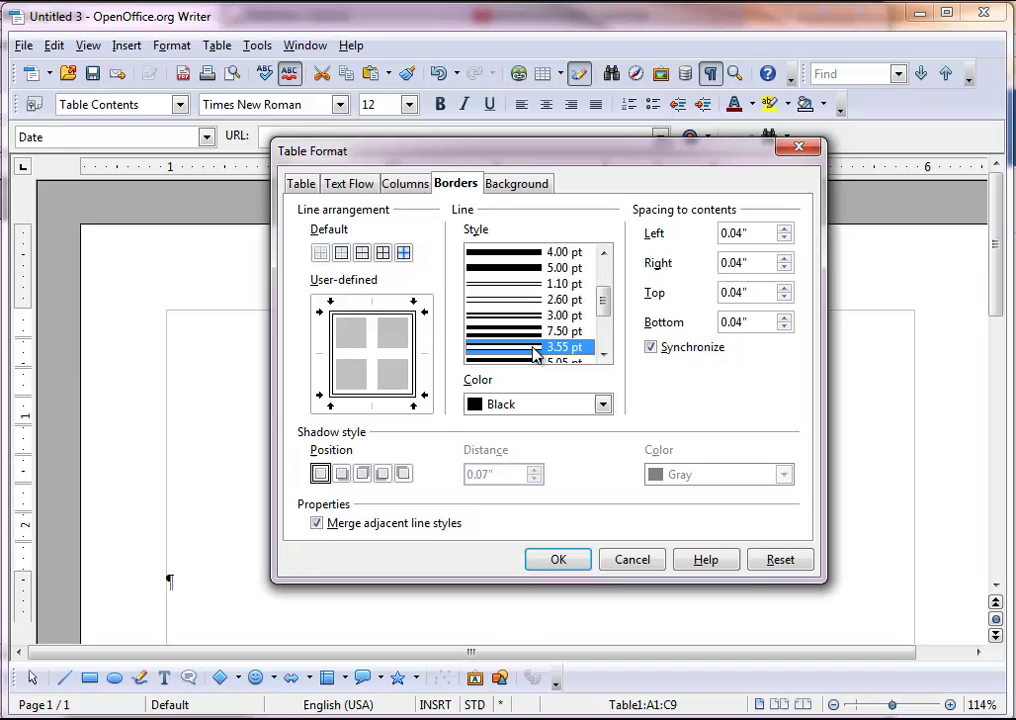
pyautogui.click(603, 404)
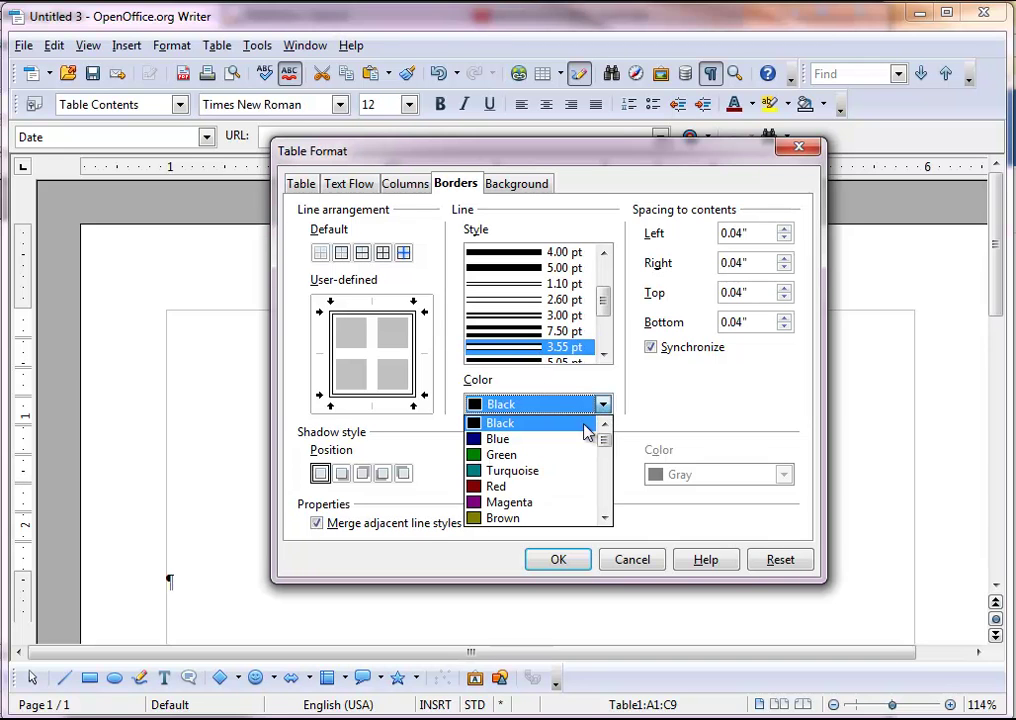
pyautogui.click(560, 471)
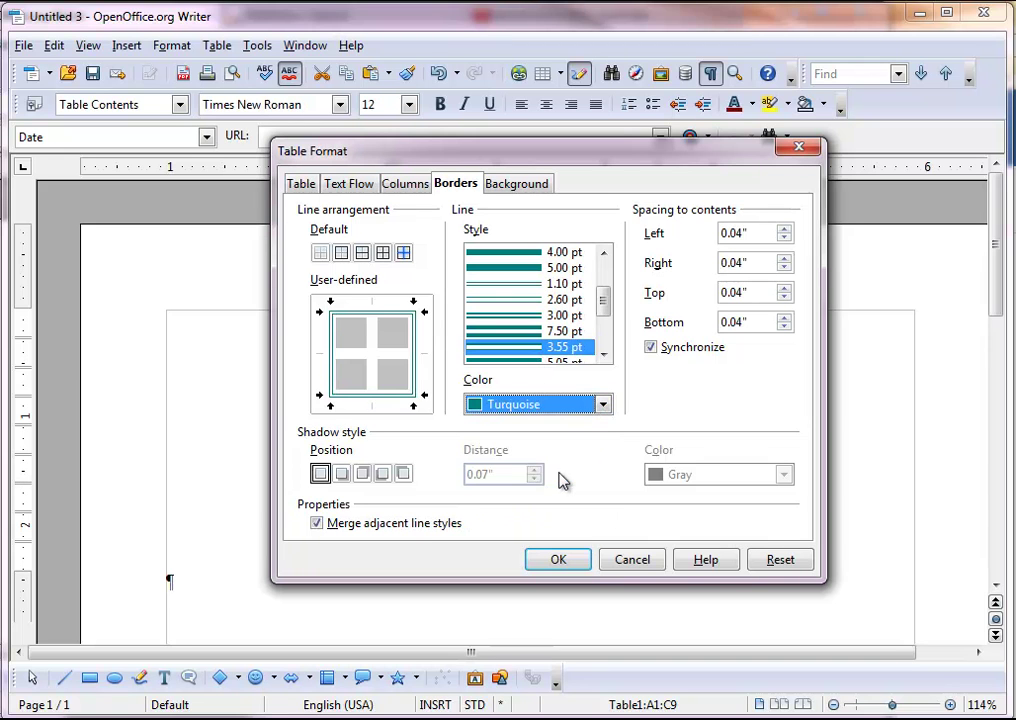
# Add a Light green shadow cast to the bottom right.
pyautogui.click(344, 475)
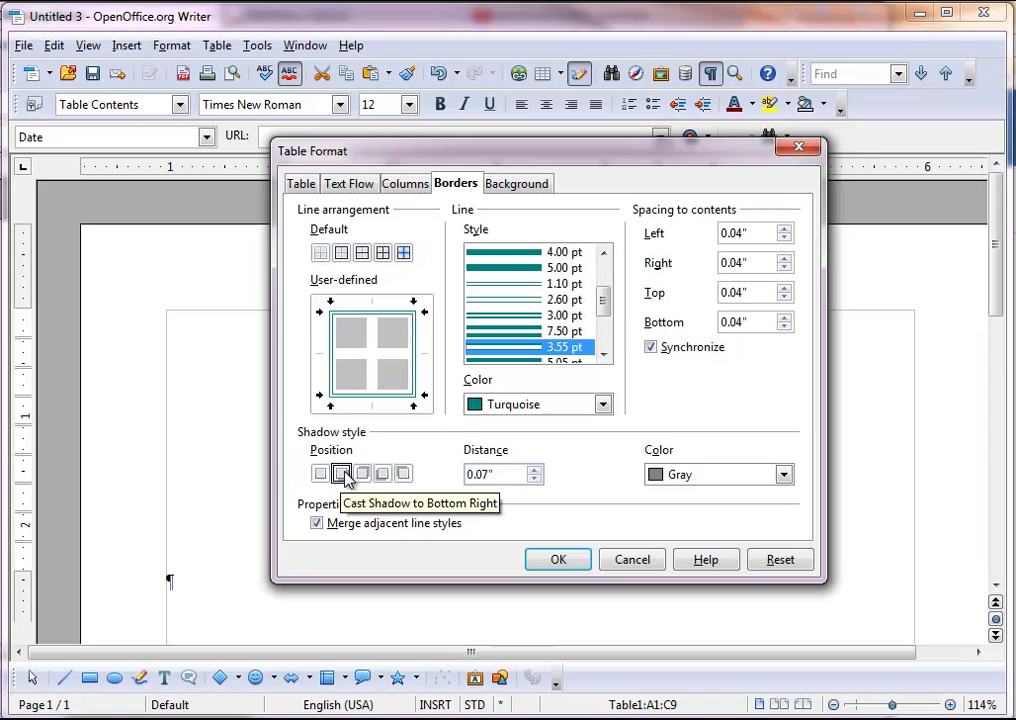
pyautogui.click(784, 475)
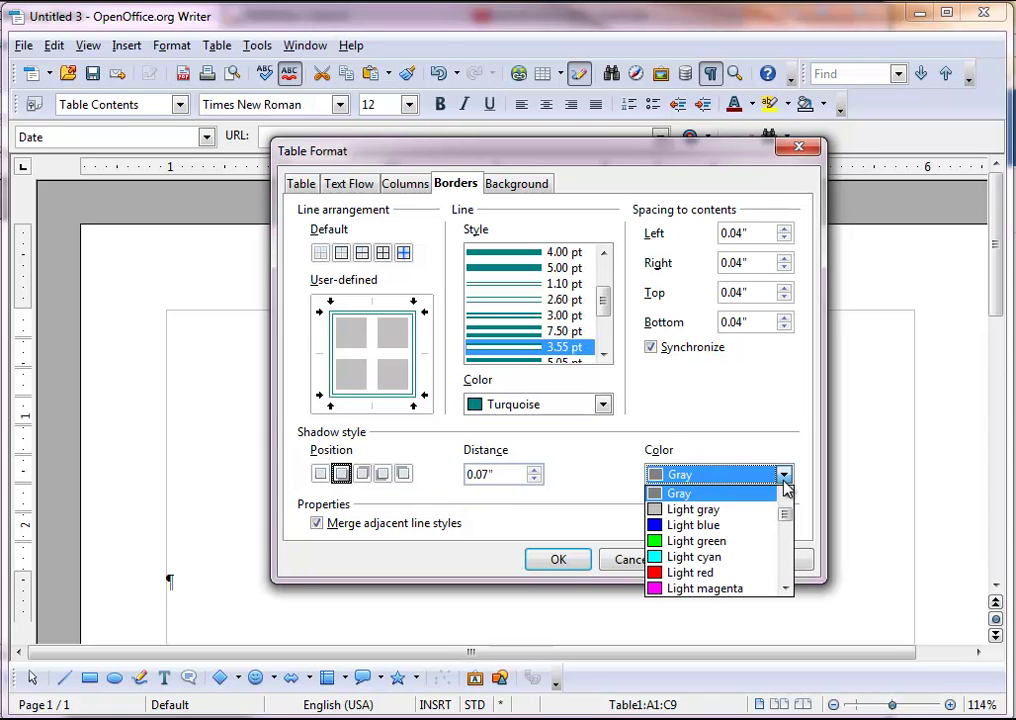
pyautogui.click(730, 542)
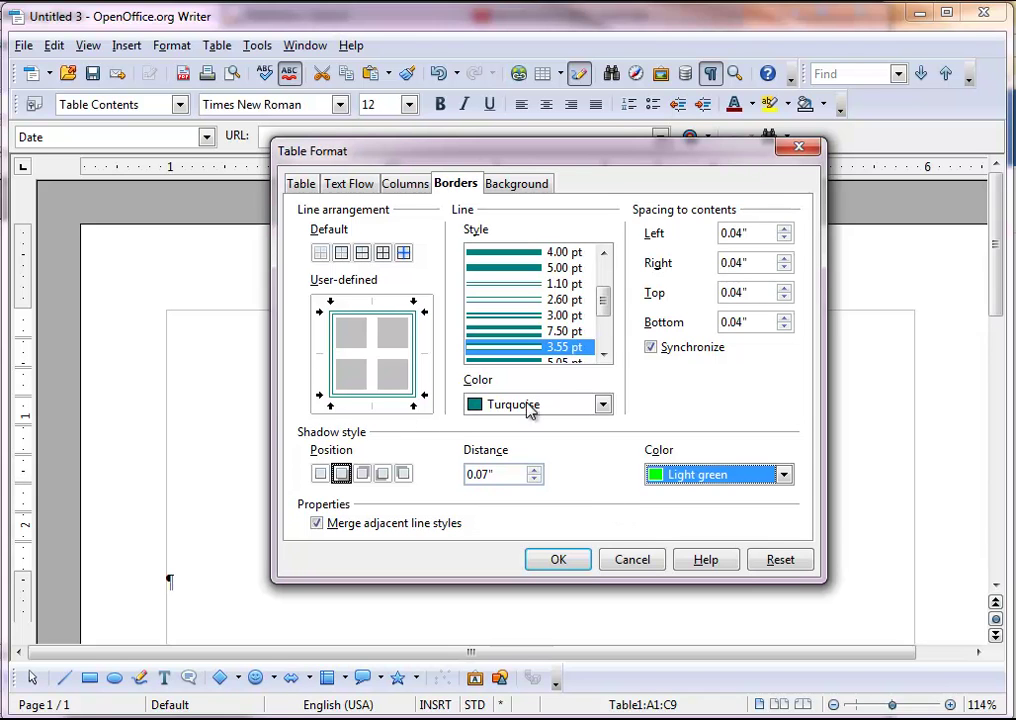
pyautogui.click(571, 560)
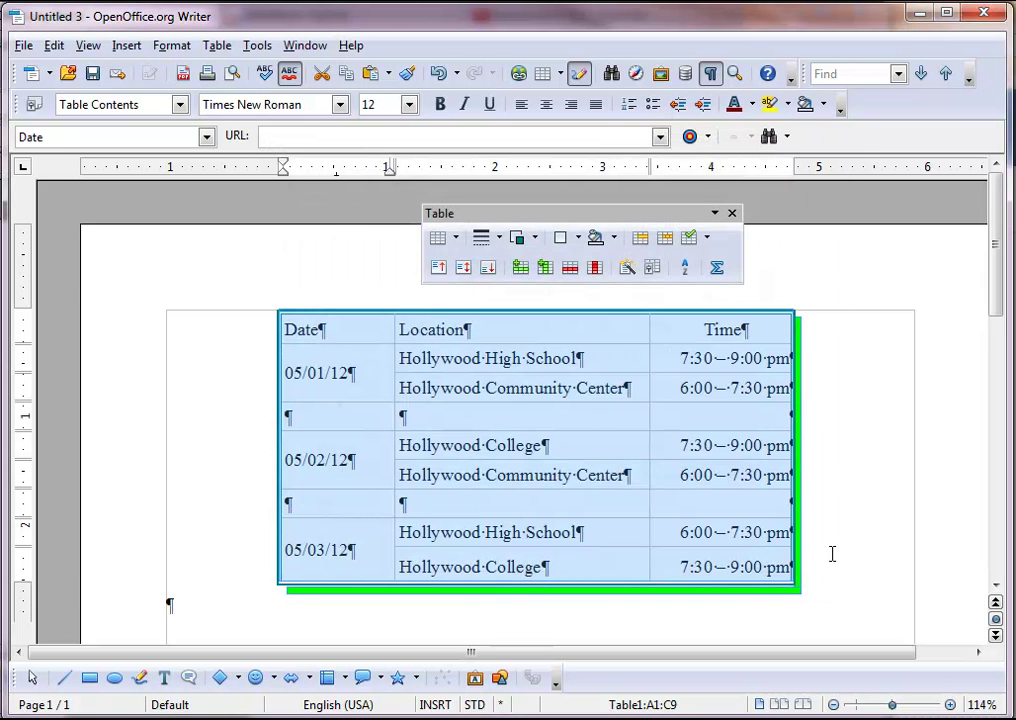
pyautogui.click(903, 534)
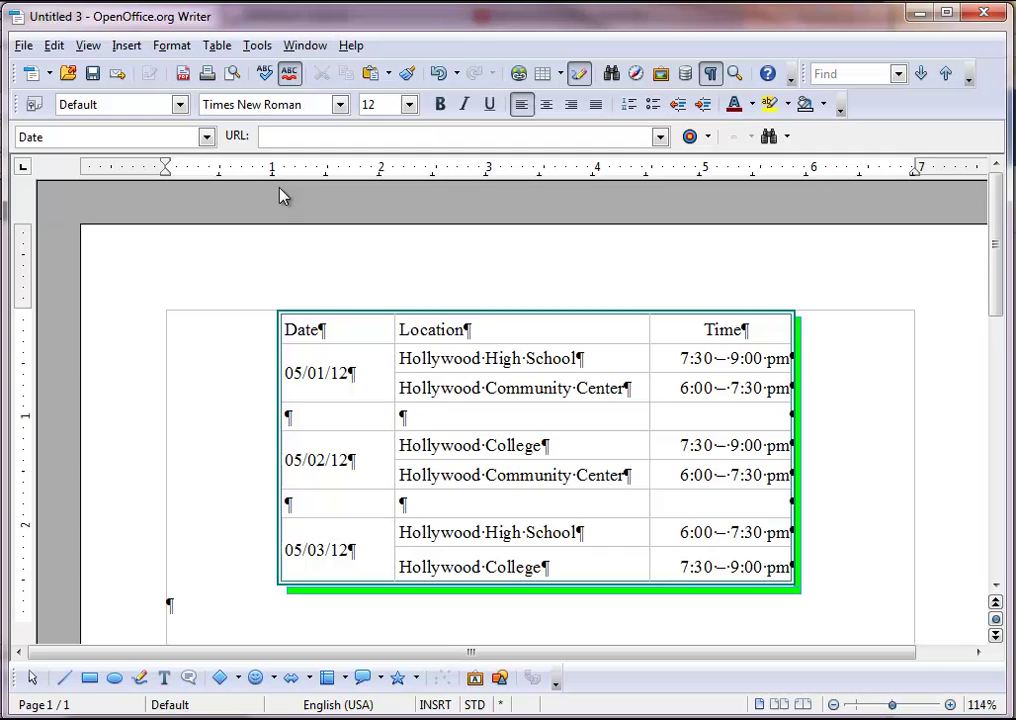
pyautogui.click(233, 80)
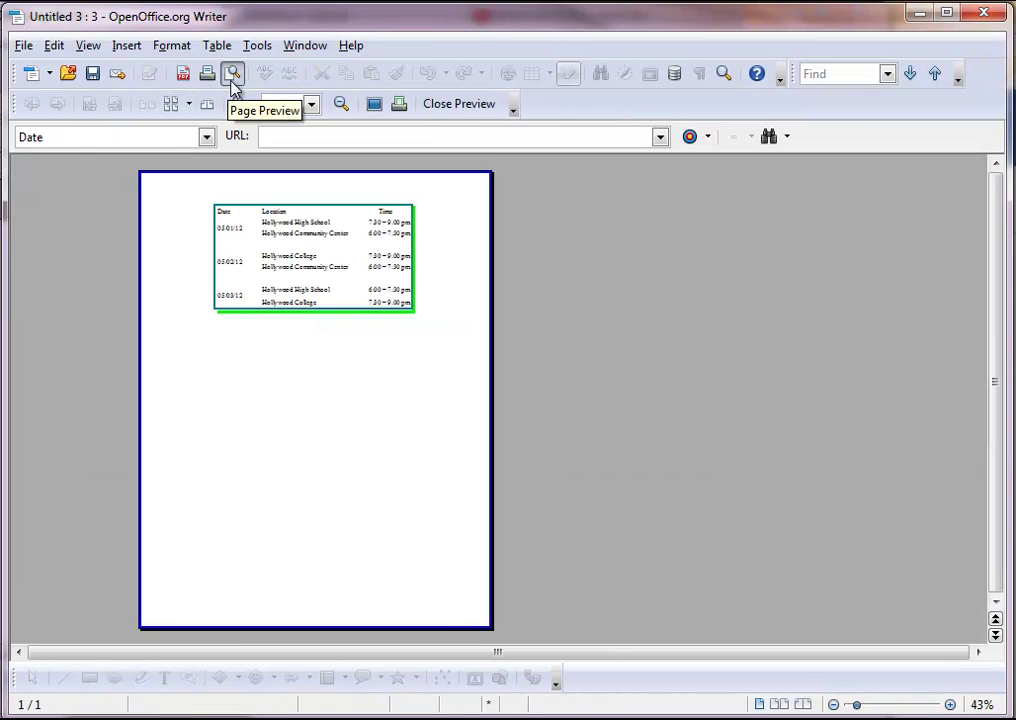
pyautogui.click(241, 106)
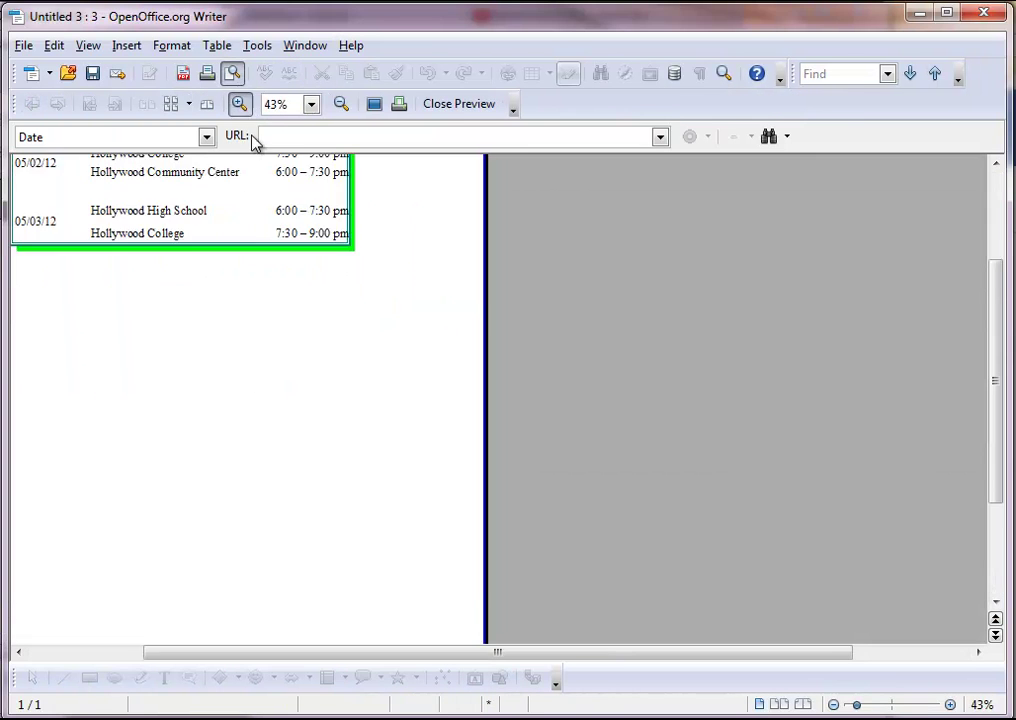
pyautogui.moveTo(380, 652); pyautogui.dragTo(238, 652)
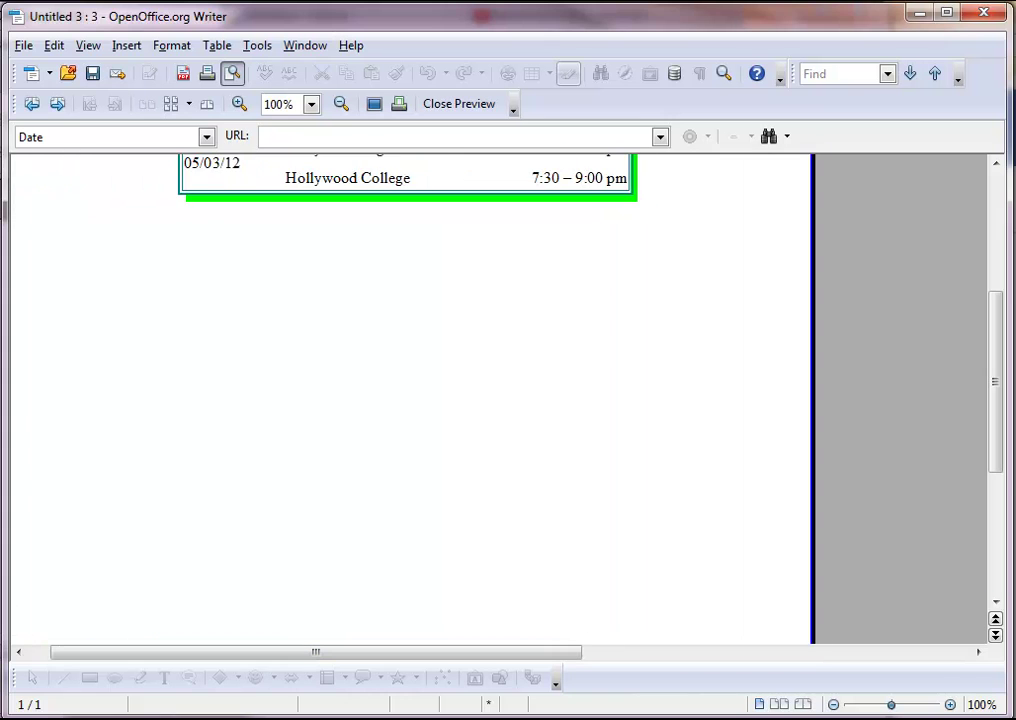
pyautogui.moveTo(996, 464); pyautogui.dragTo(914, 347)
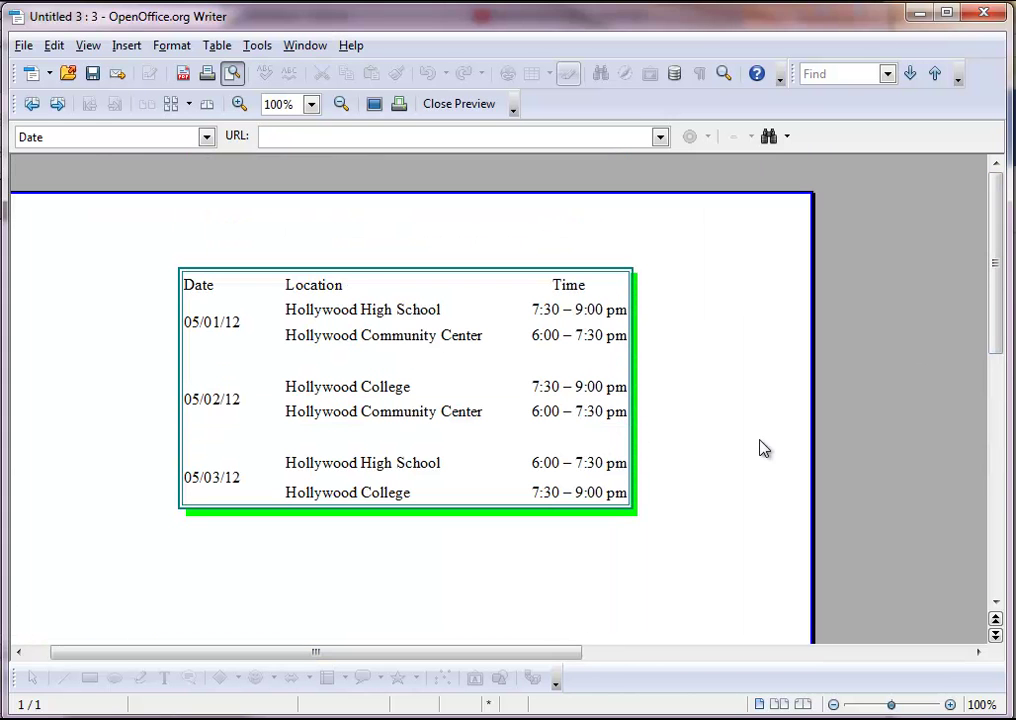
pyautogui.click(476, 104)
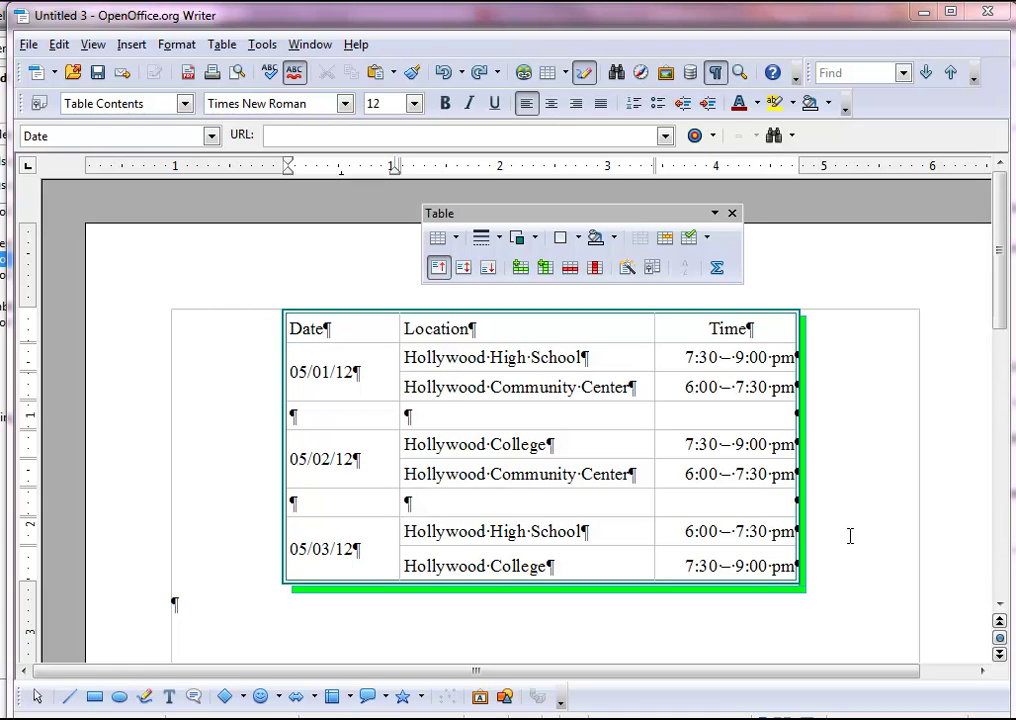
# Select the Date/Location/Time header row and choose its bottom border line for restyling.
pyautogui.click(271, 328)
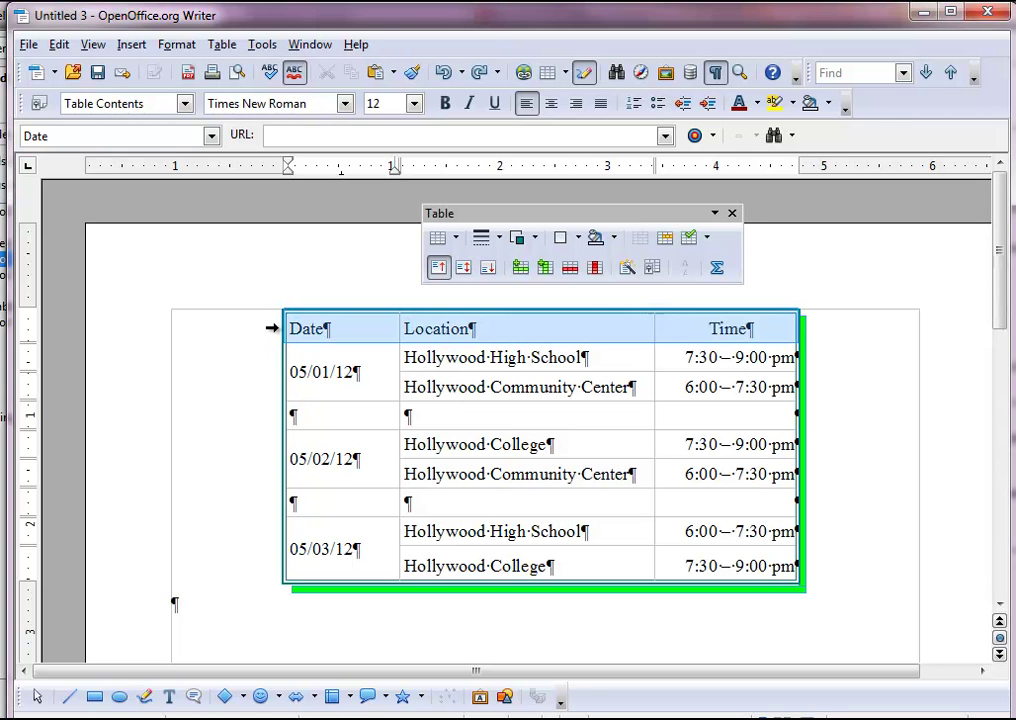
pyautogui.click(651, 267)
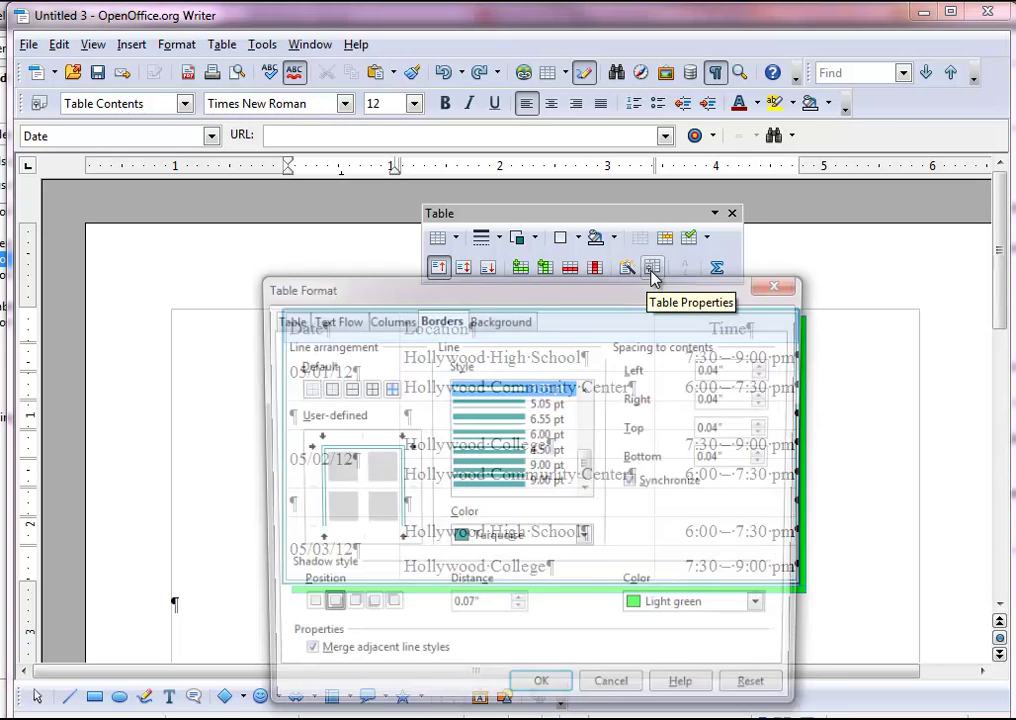
pyautogui.click(357, 536)
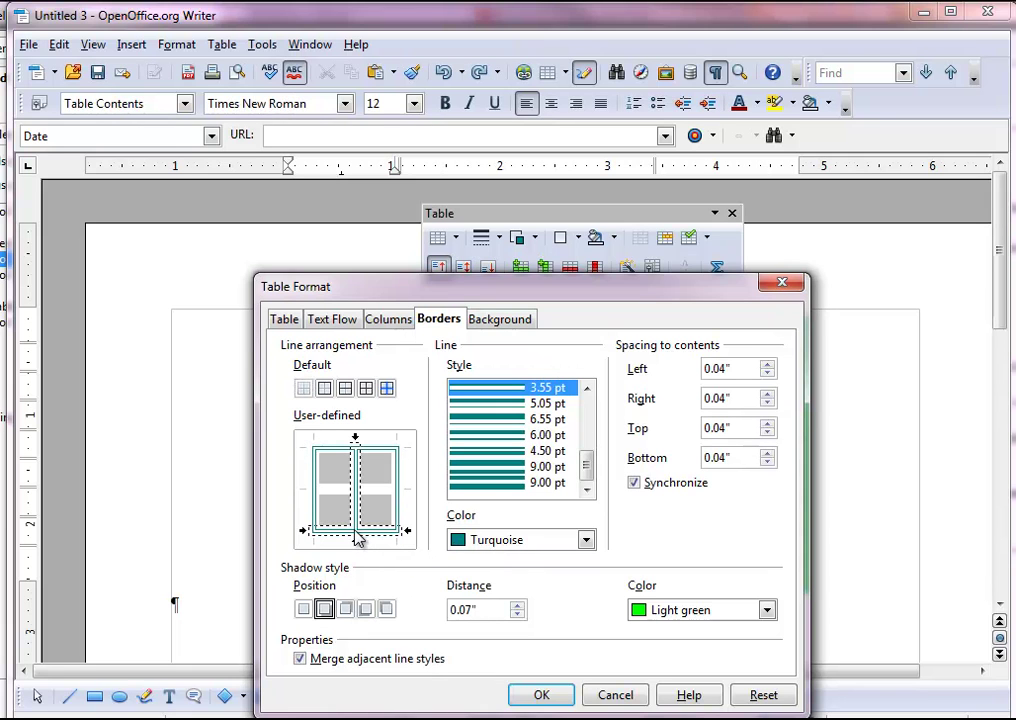
pyautogui.click(356, 519)
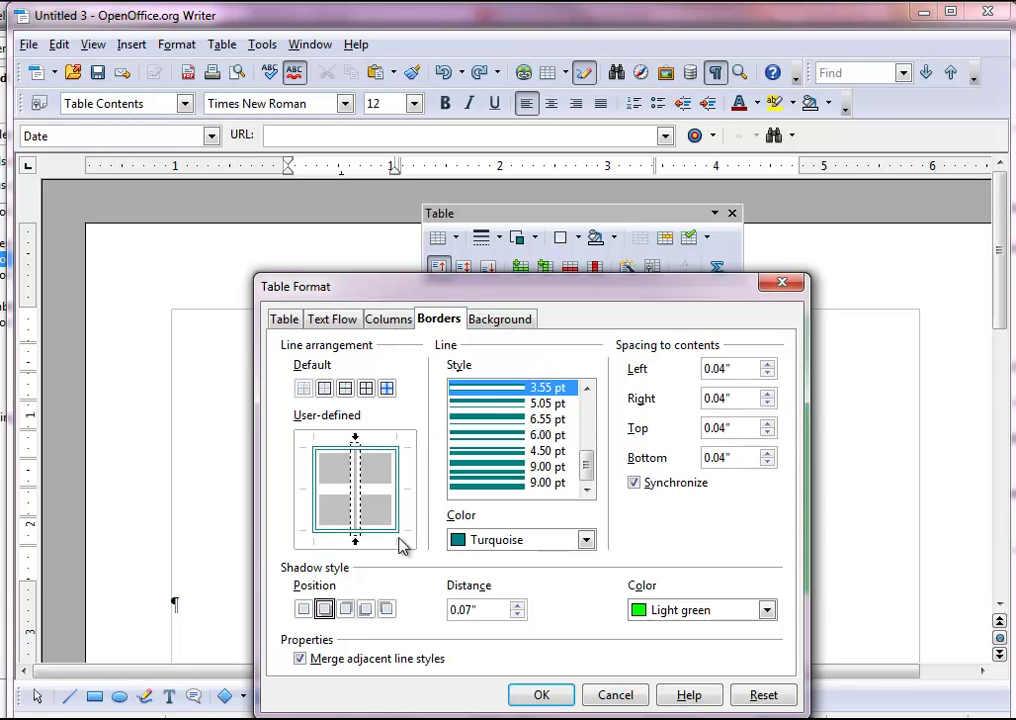
pyautogui.click(359, 536)
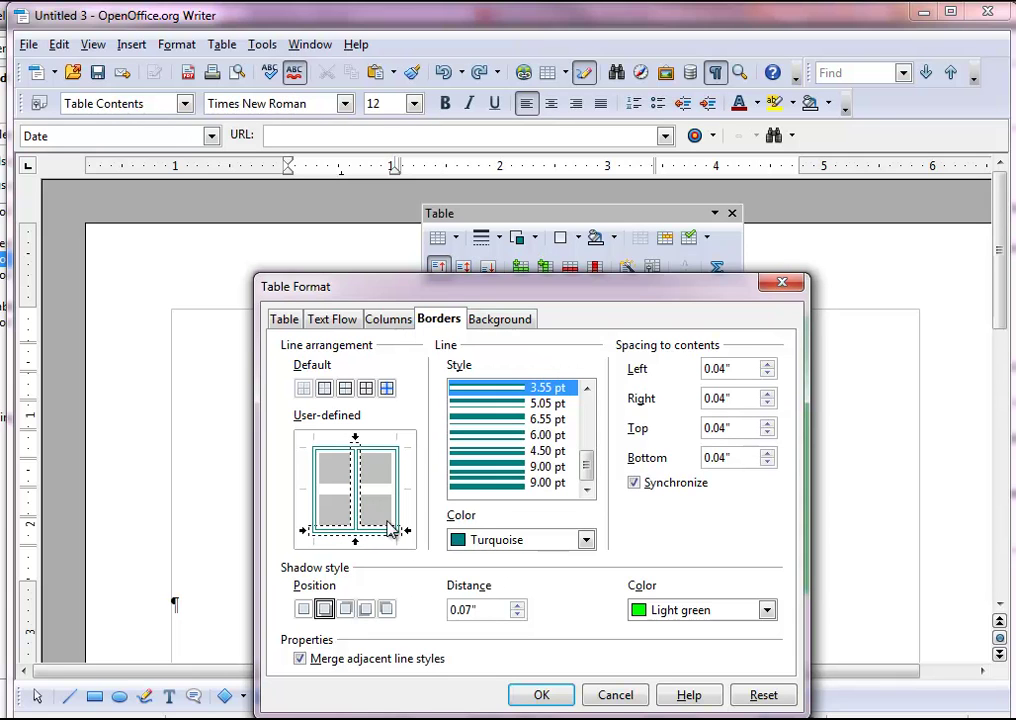
# Make the header row's chosen border lines Brown at 2.50 pt and apply.
pyautogui.click(585, 540)
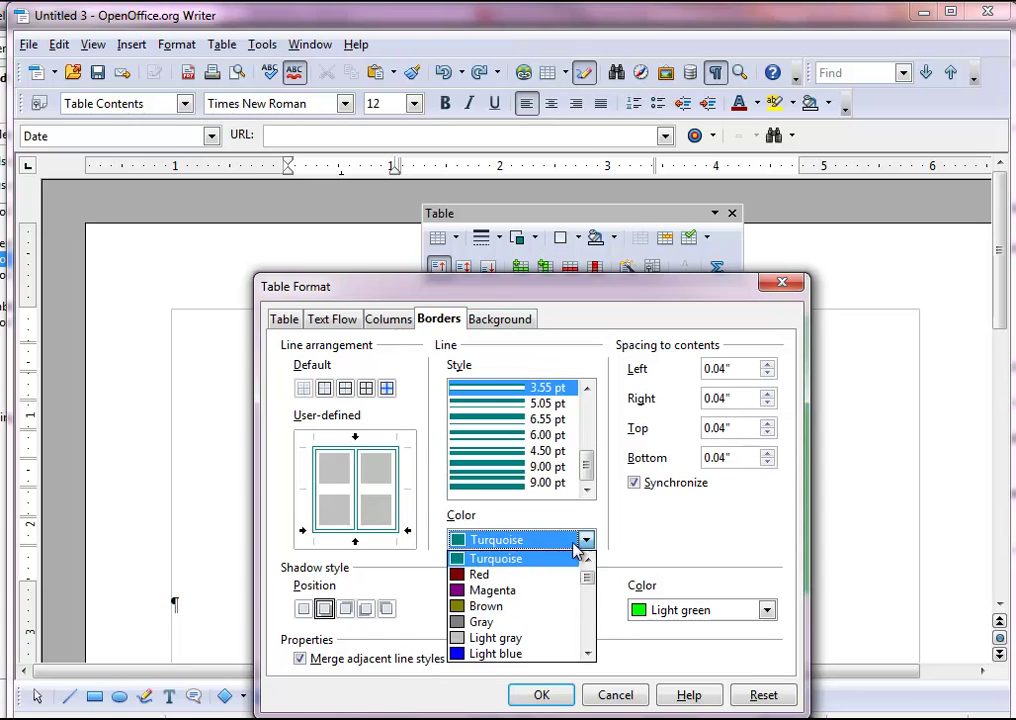
pyautogui.click(522, 607)
pyautogui.moveTo(585, 465); pyautogui.dragTo(585, 426)
pyautogui.click(500, 421)
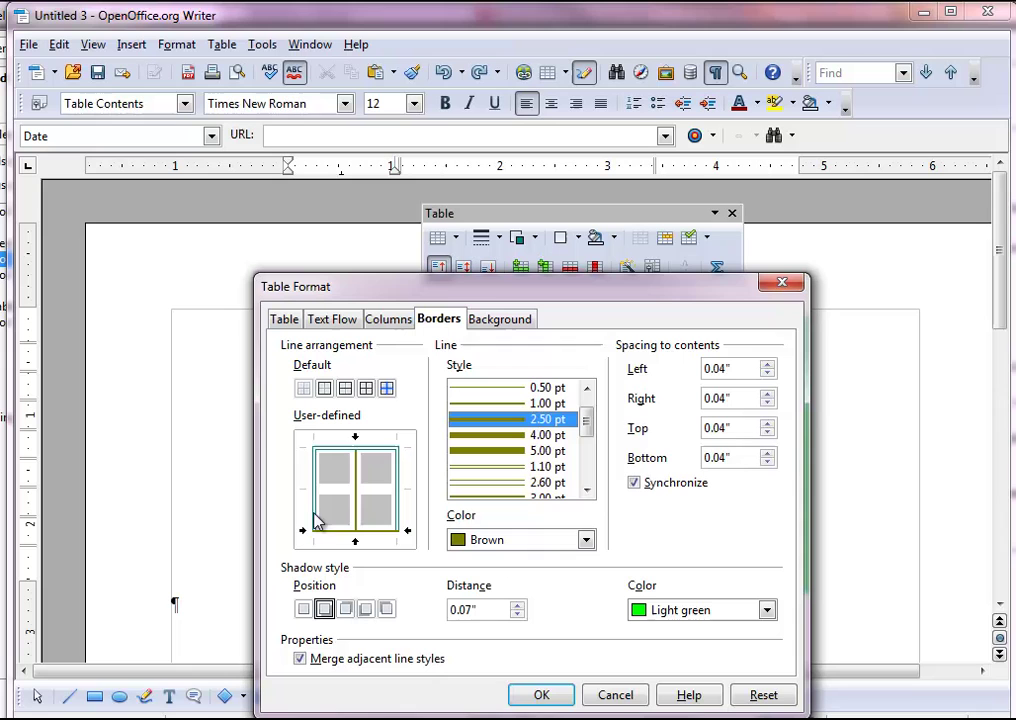
pyautogui.click(356, 508)
pyautogui.click(358, 508)
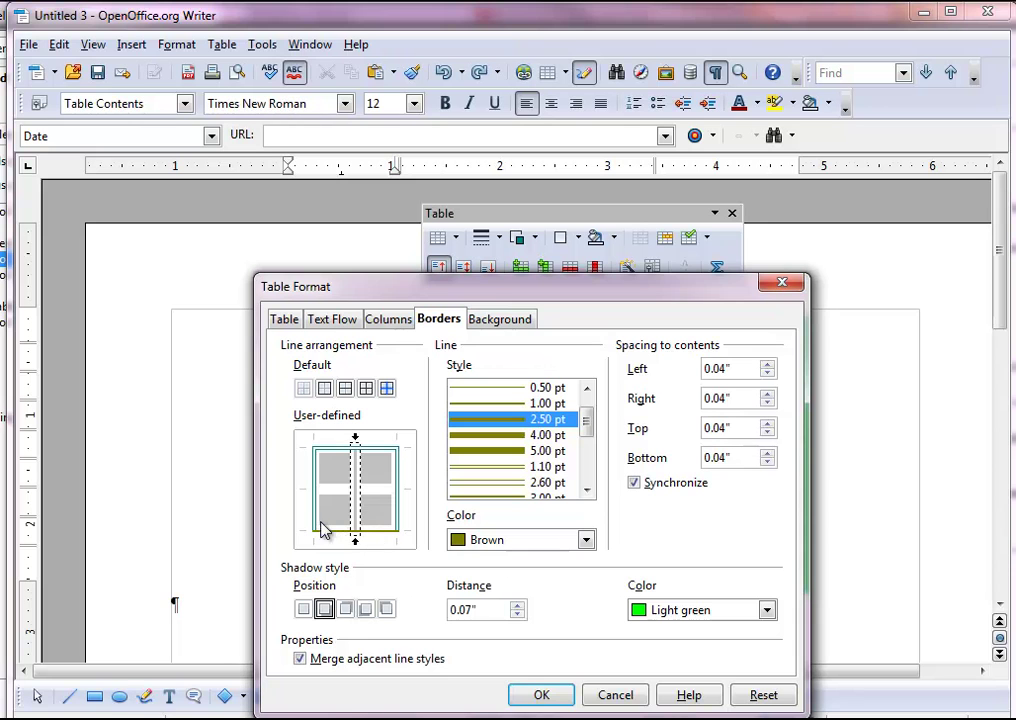
pyautogui.click(543, 697)
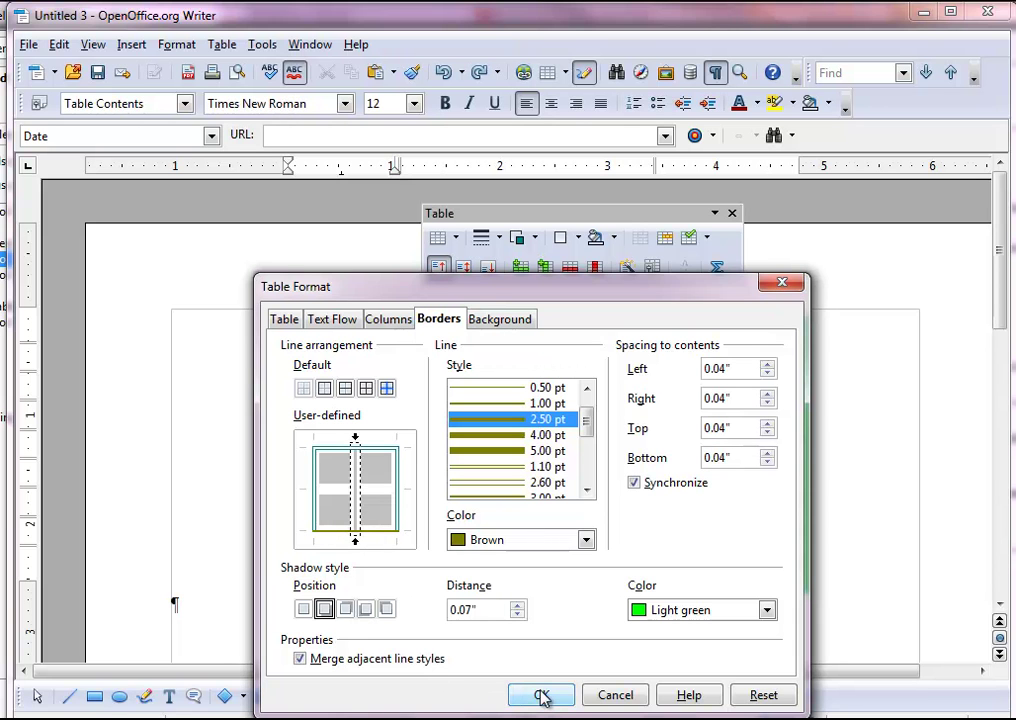
pyautogui.click(541, 697)
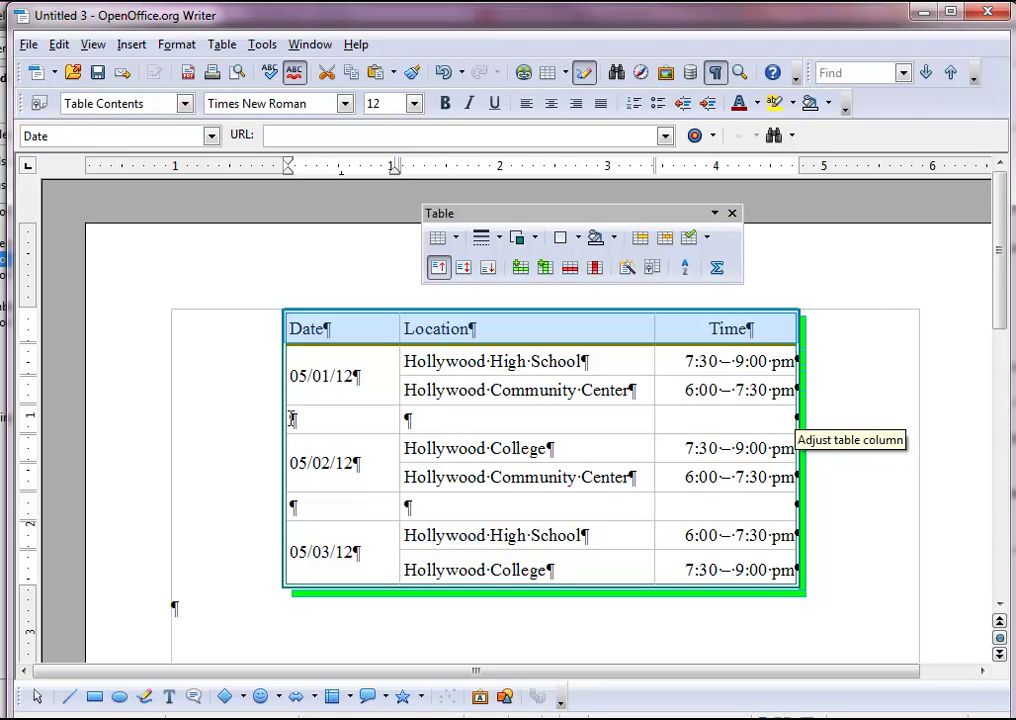
# Select the first empty spacer row and pick its bottom edge in the border settings.
pyautogui.click(269, 418)
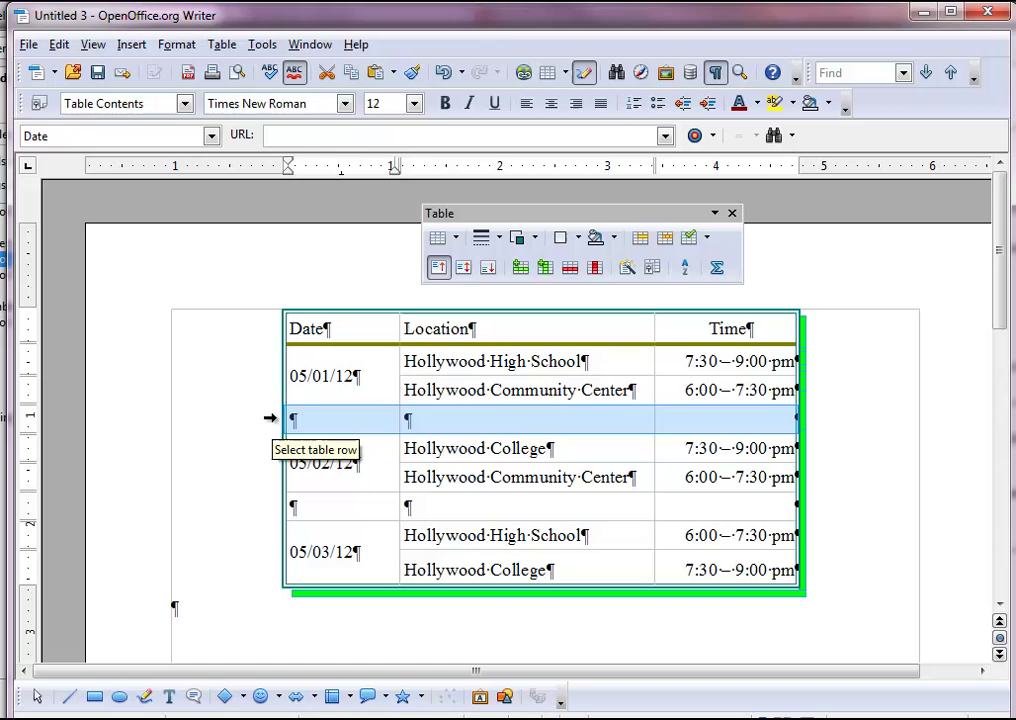
pyautogui.click(652, 268)
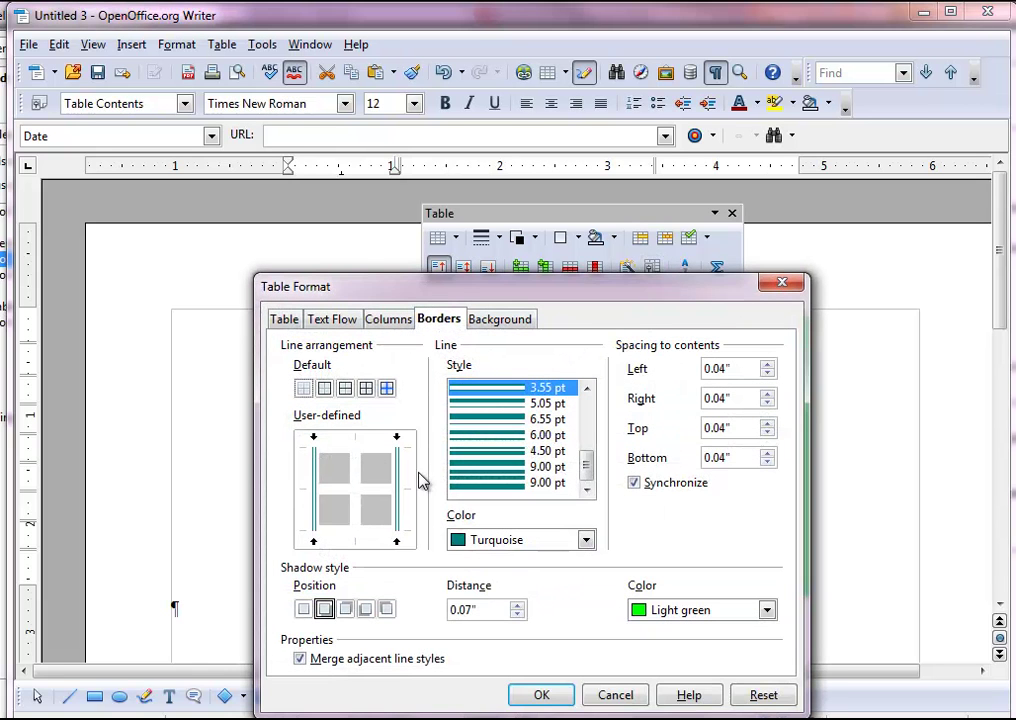
pyautogui.click(357, 452)
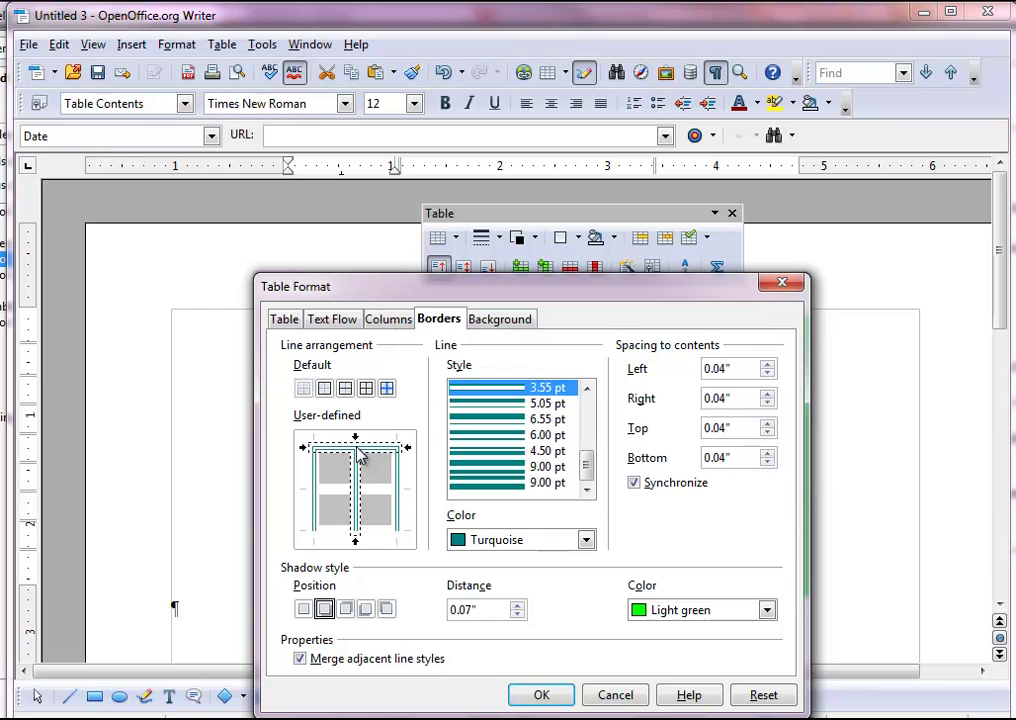
pyautogui.click(356, 532)
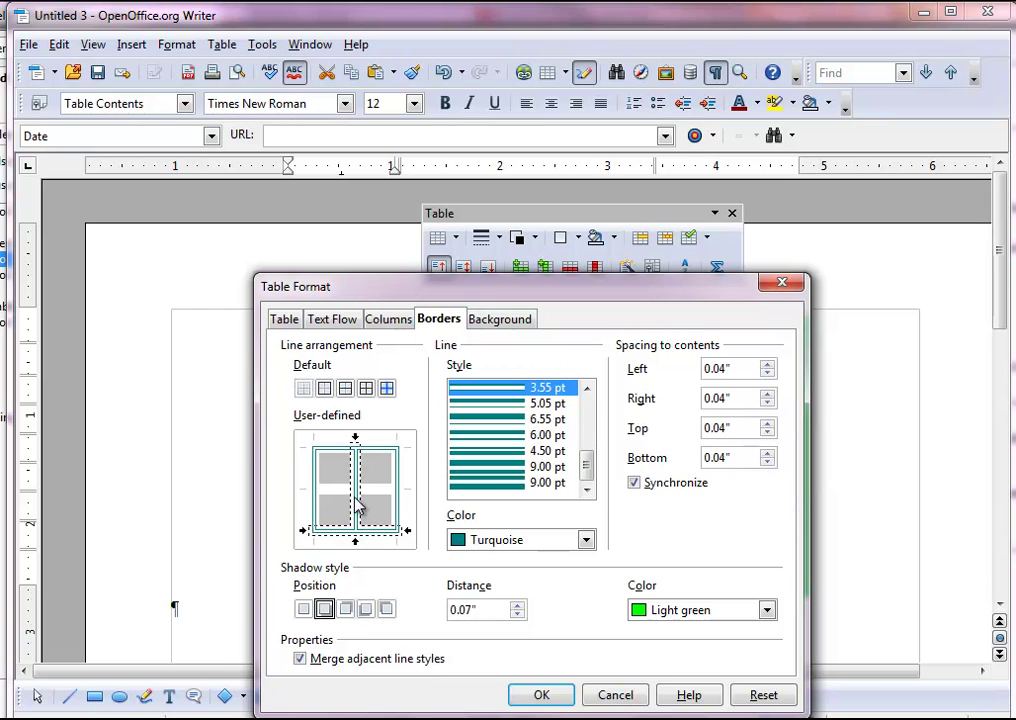
pyautogui.click(358, 492)
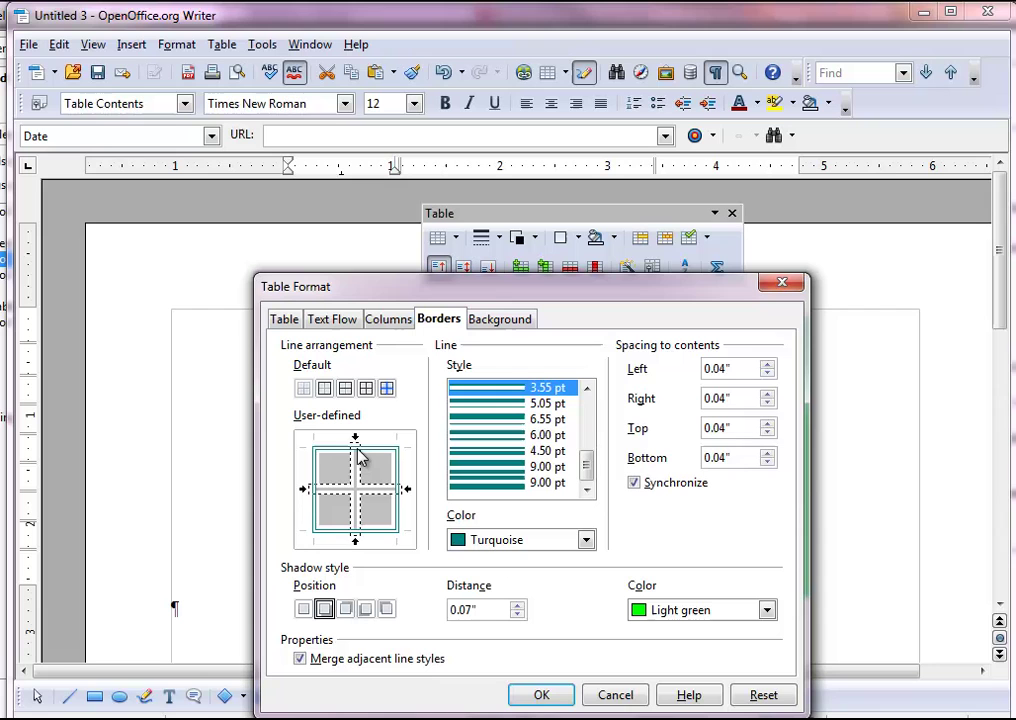
pyautogui.click(361, 455)
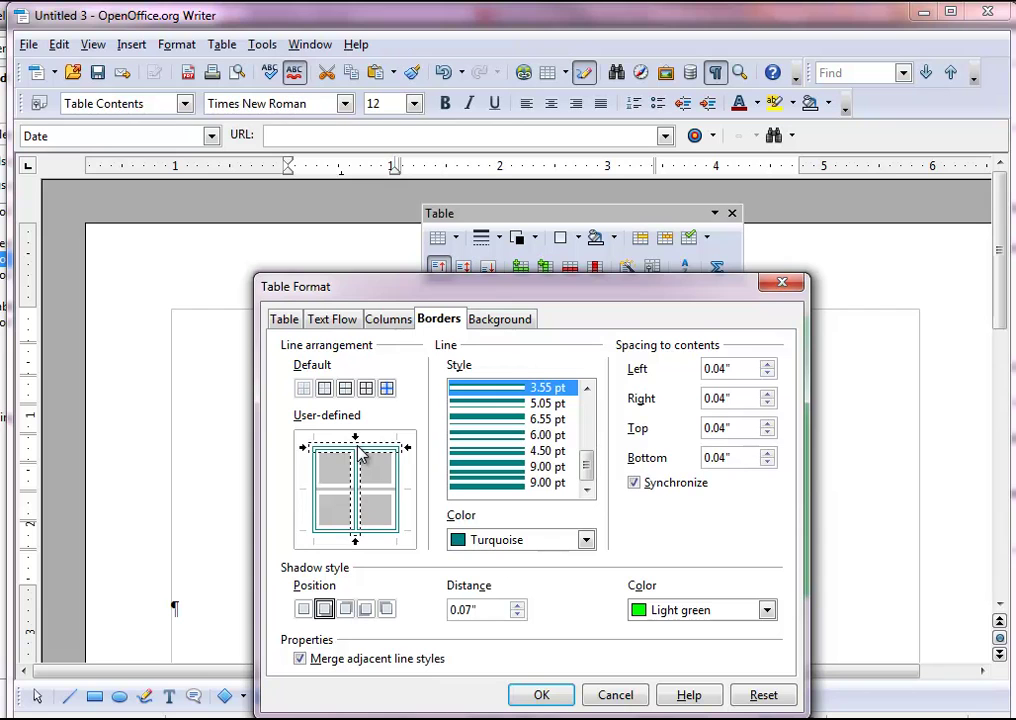
pyautogui.click(358, 531)
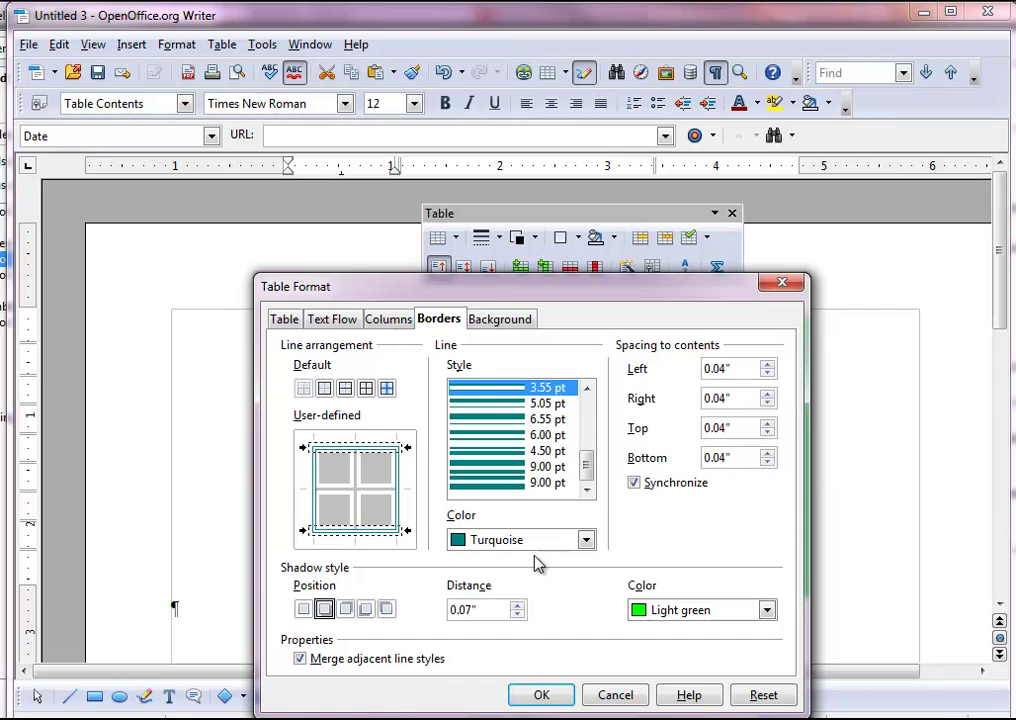
# Set the row's border lines to Magenta at 0.50 pt and apply.
pyautogui.moveTo(588, 480); pyautogui.dragTo(585, 415)
pyautogui.click(497, 413)
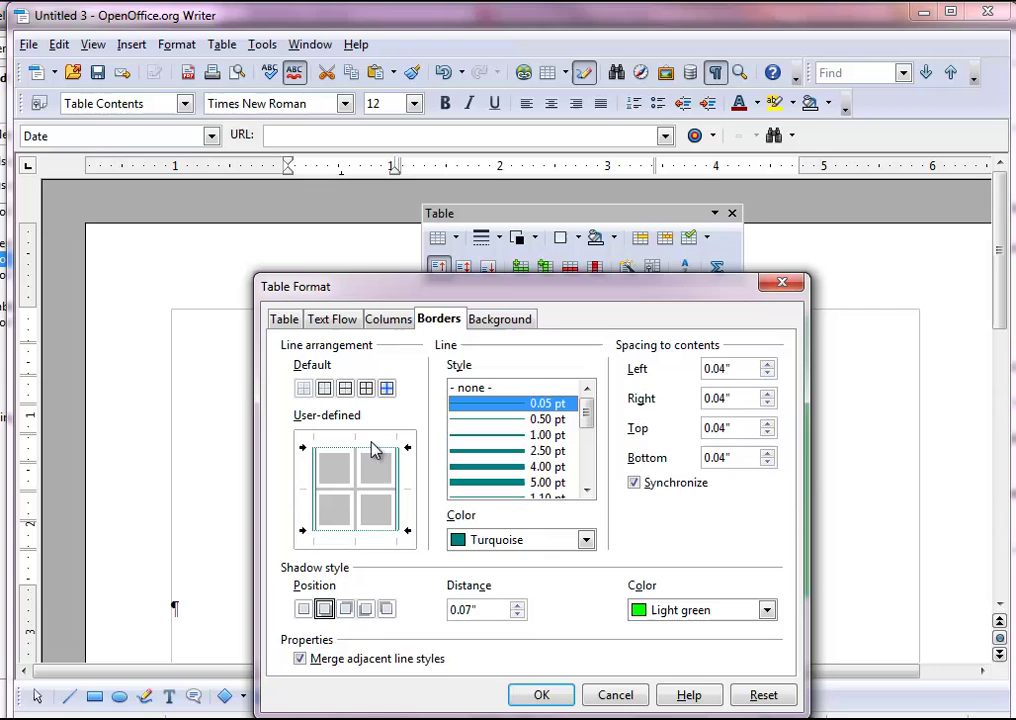
pyautogui.click(396, 503)
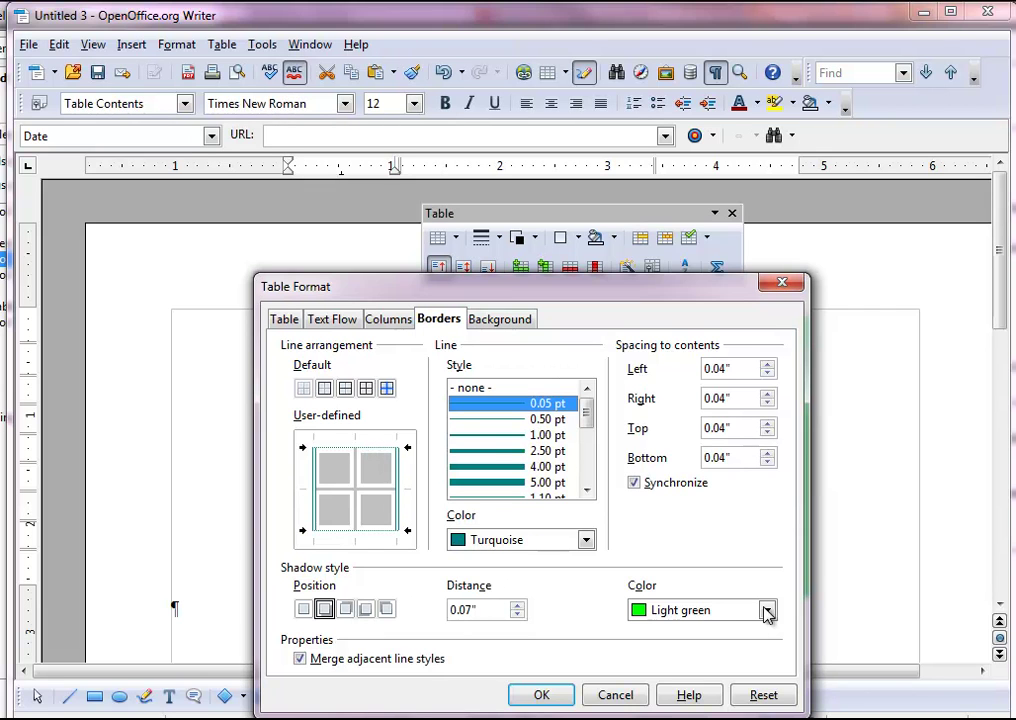
pyautogui.click(587, 540)
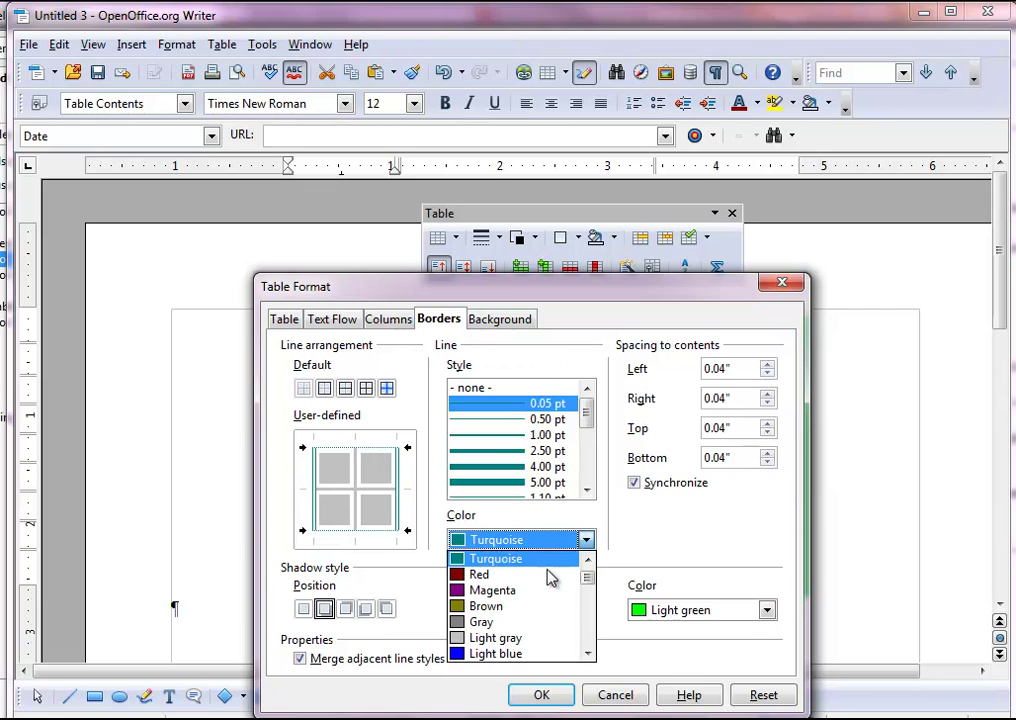
pyautogui.scroll(-3, 515, 650)
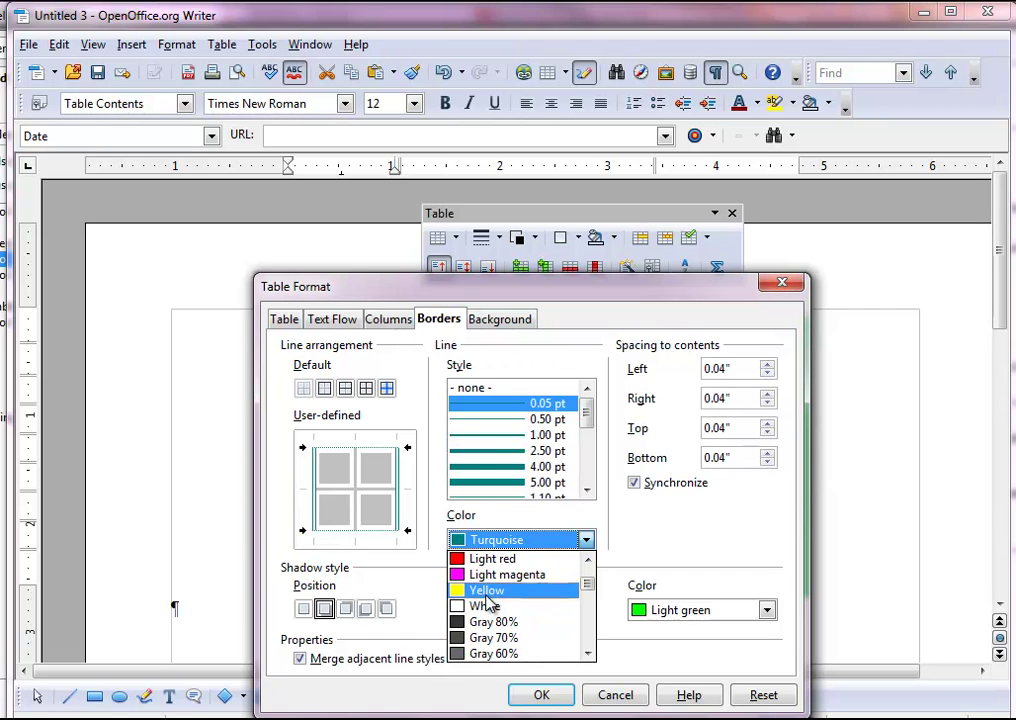
pyautogui.click(486, 592)
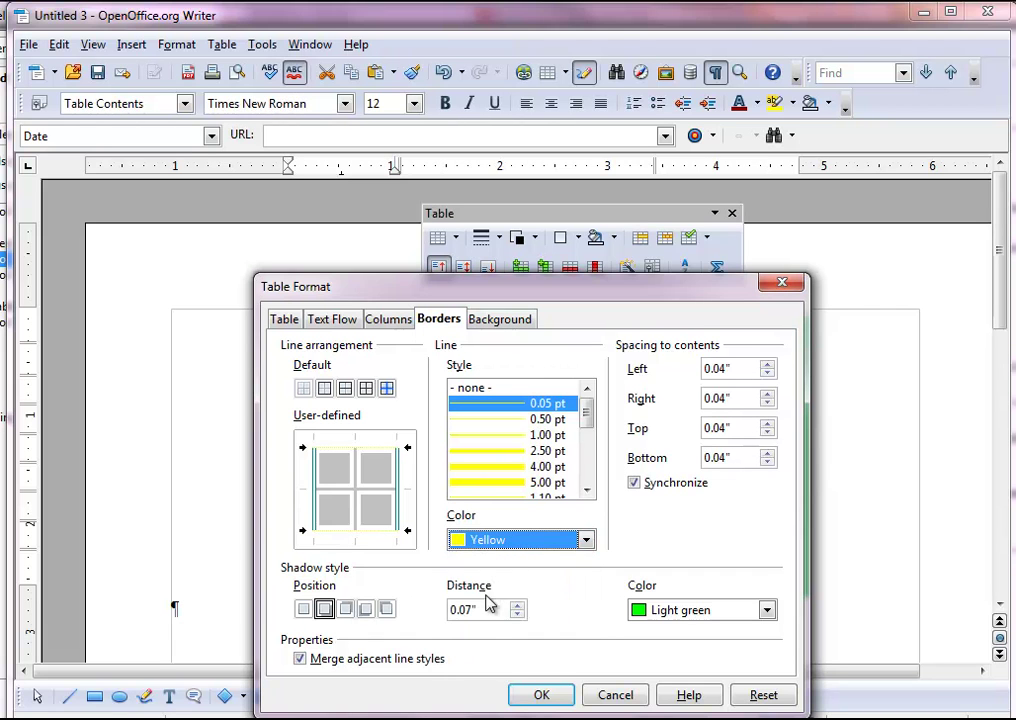
pyautogui.click(587, 542)
pyautogui.scroll(3, 511, 585)
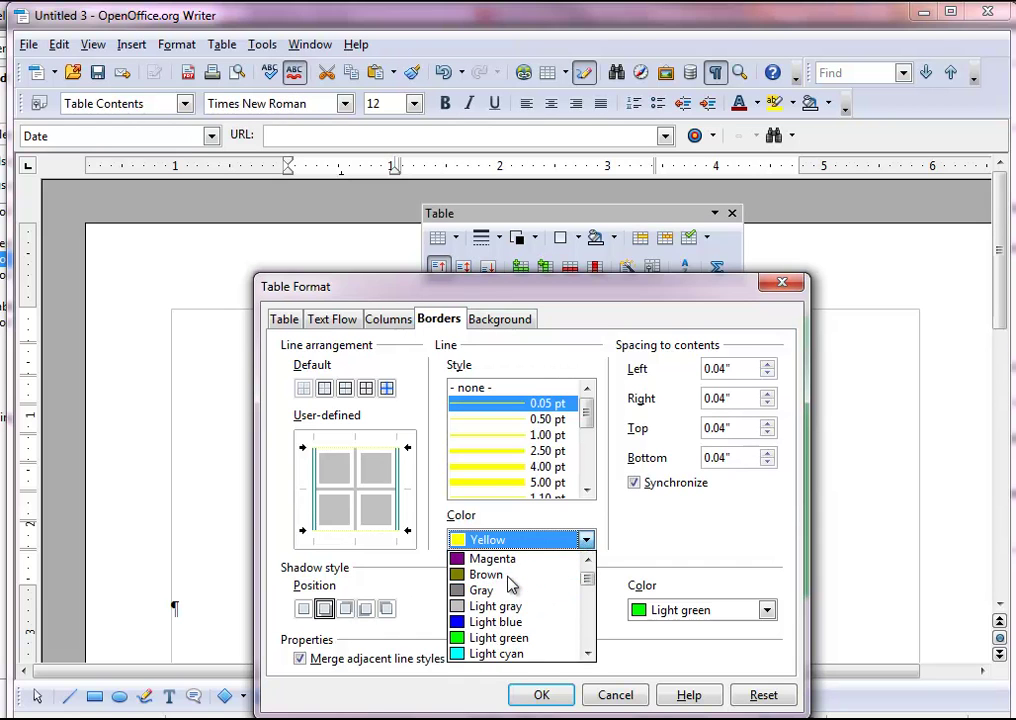
pyautogui.click(494, 559)
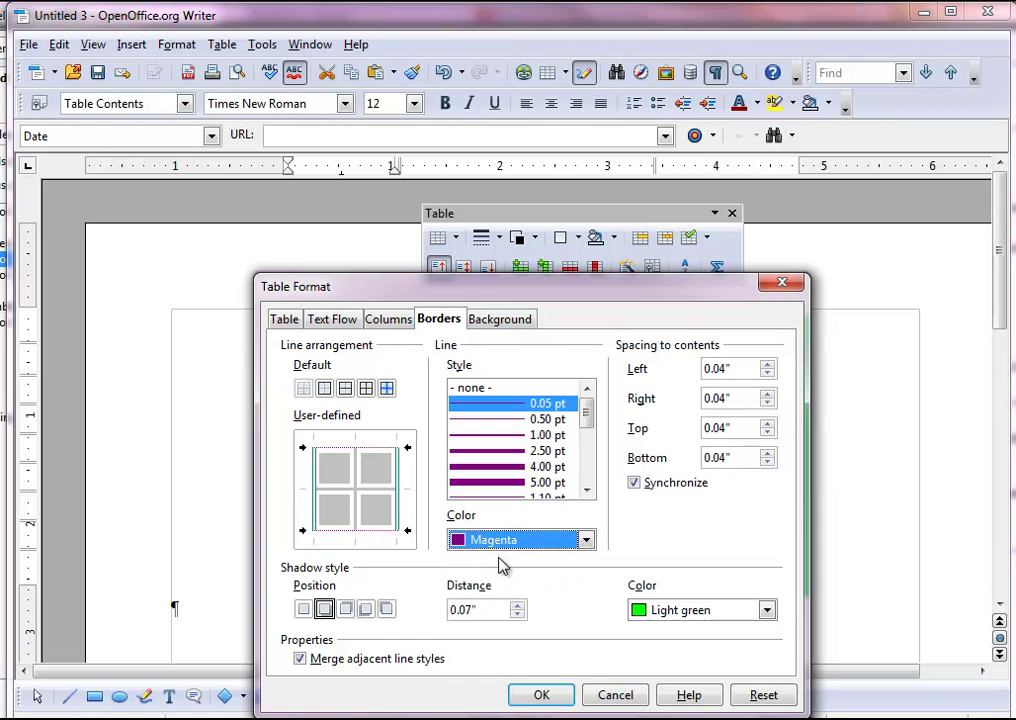
pyautogui.click(520, 421)
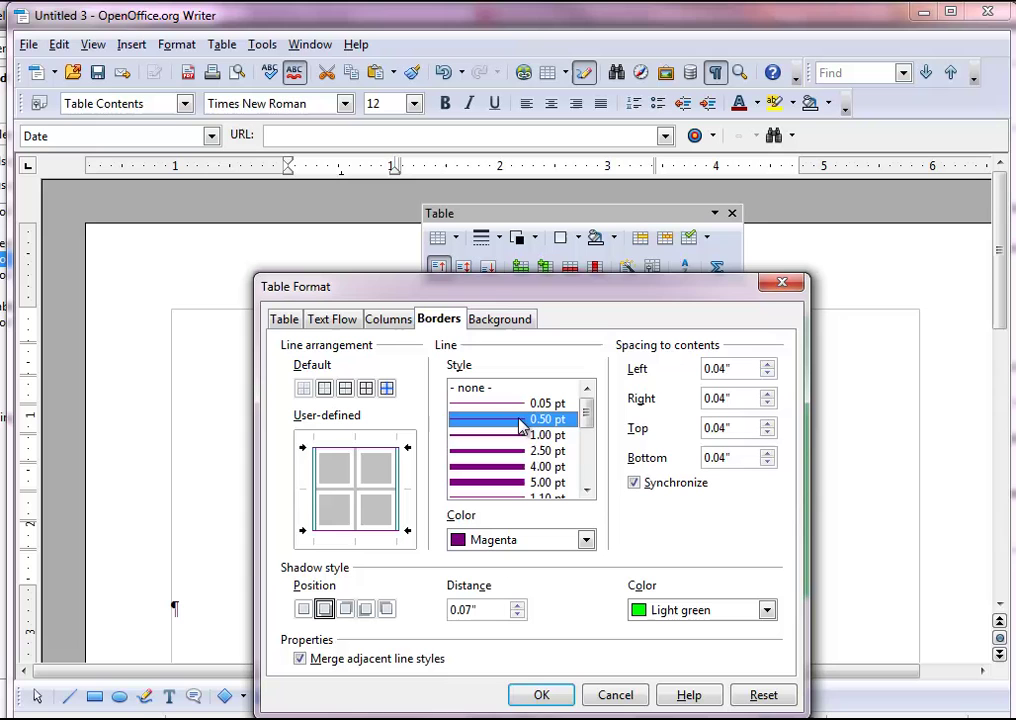
pyautogui.click(544, 696)
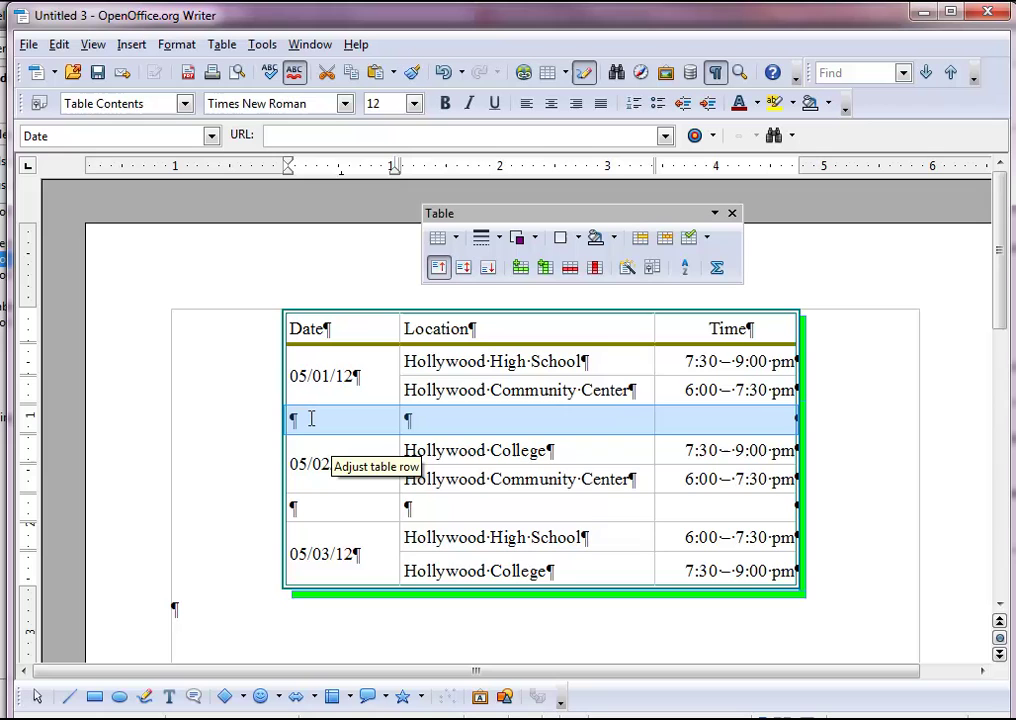
# Check the first spacer row's new magenta lines, then select the second empty spacer row.
pyautogui.click(216, 422)
pyautogui.click(380, 403)
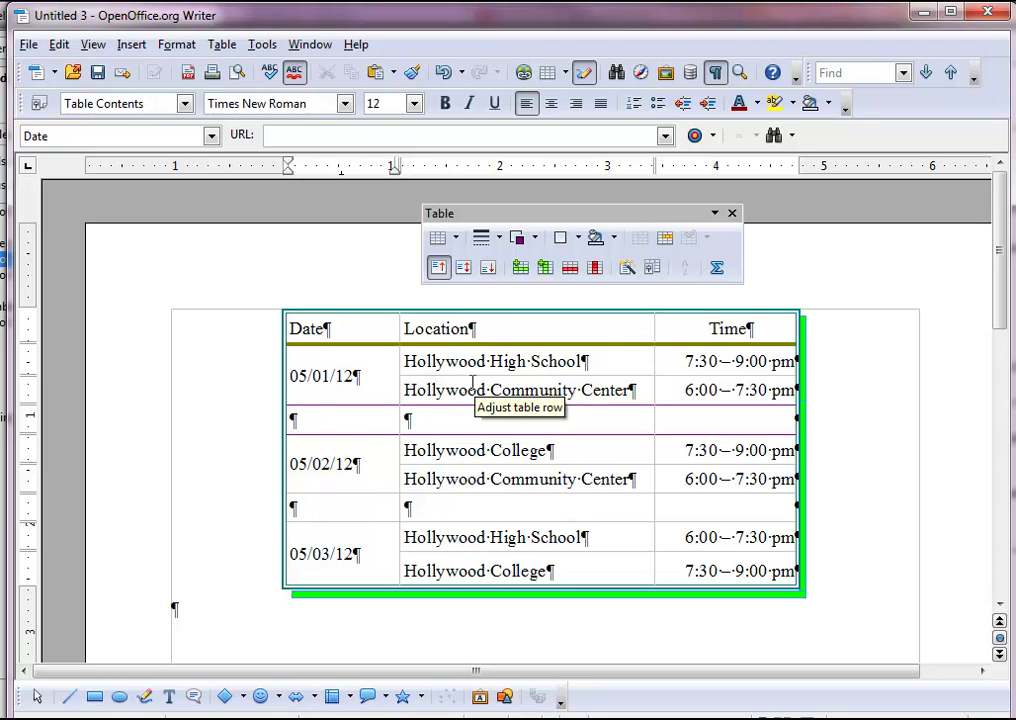
pyautogui.click(273, 507)
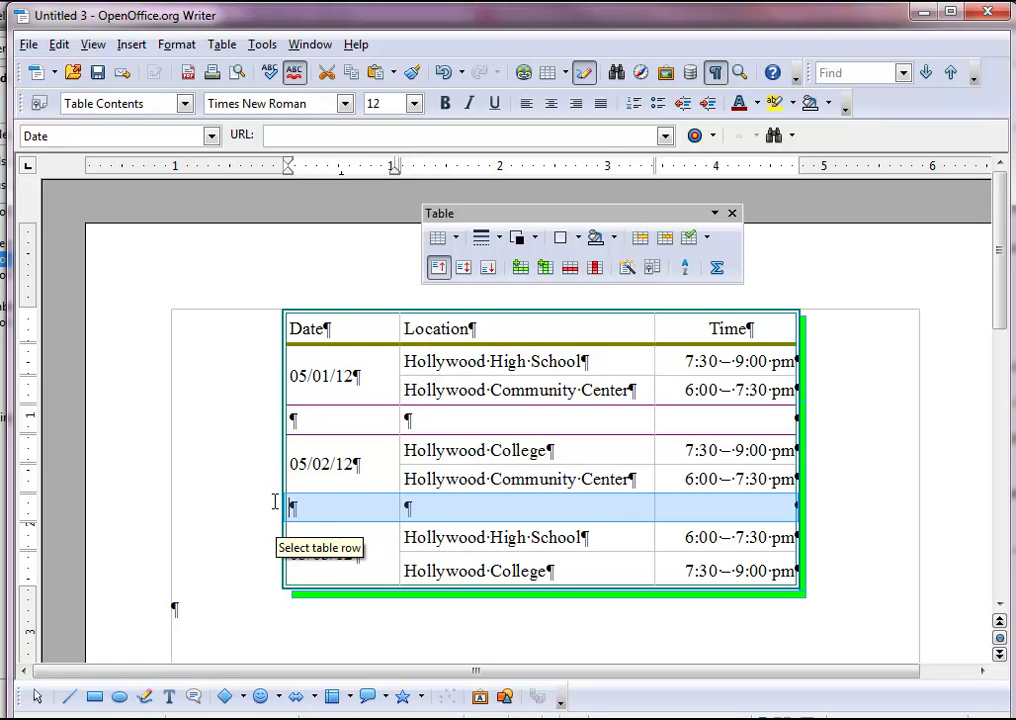
pyautogui.click(62, 46)
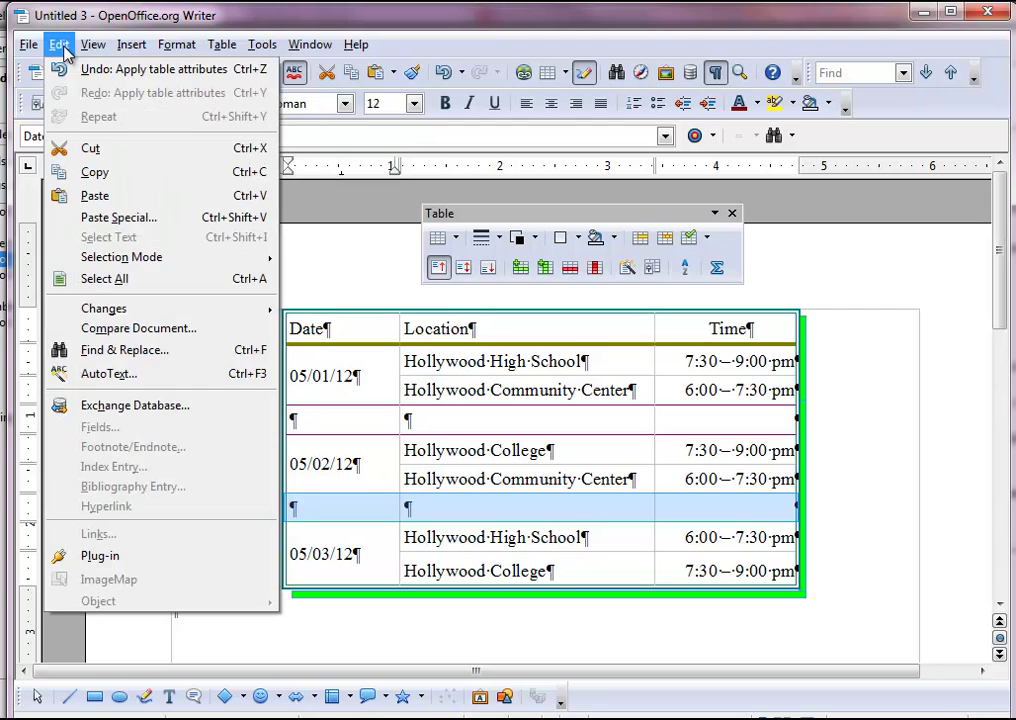
pyautogui.click(62, 46)
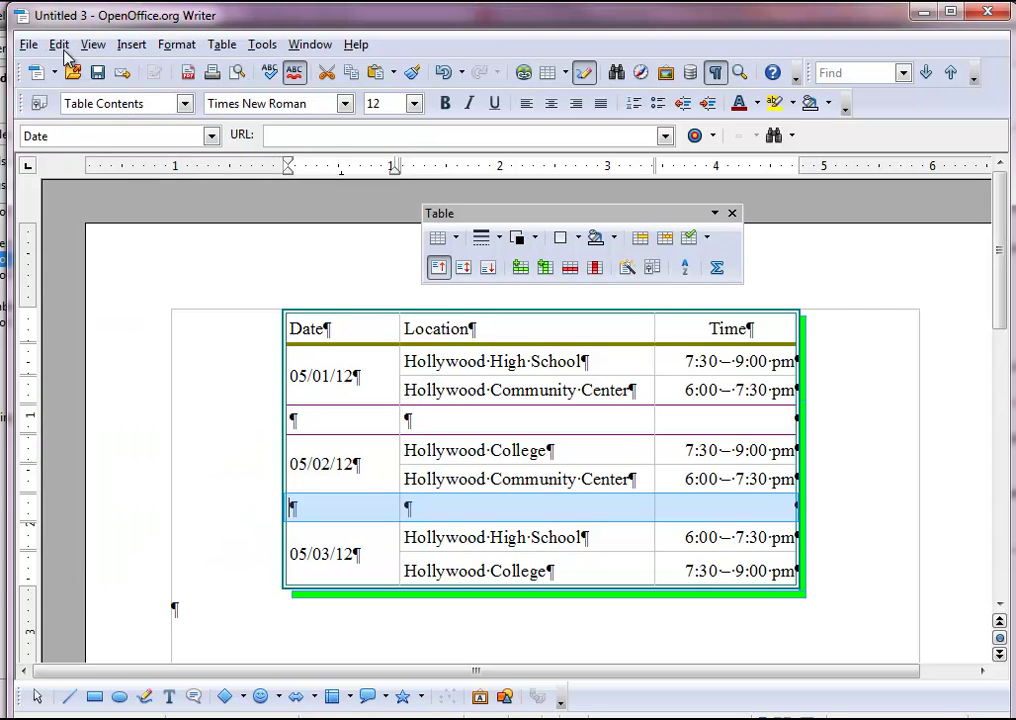
# In the row's border settings, arrange the line selection and add a turquoise bottom edge.
pyautogui.click(652, 270)
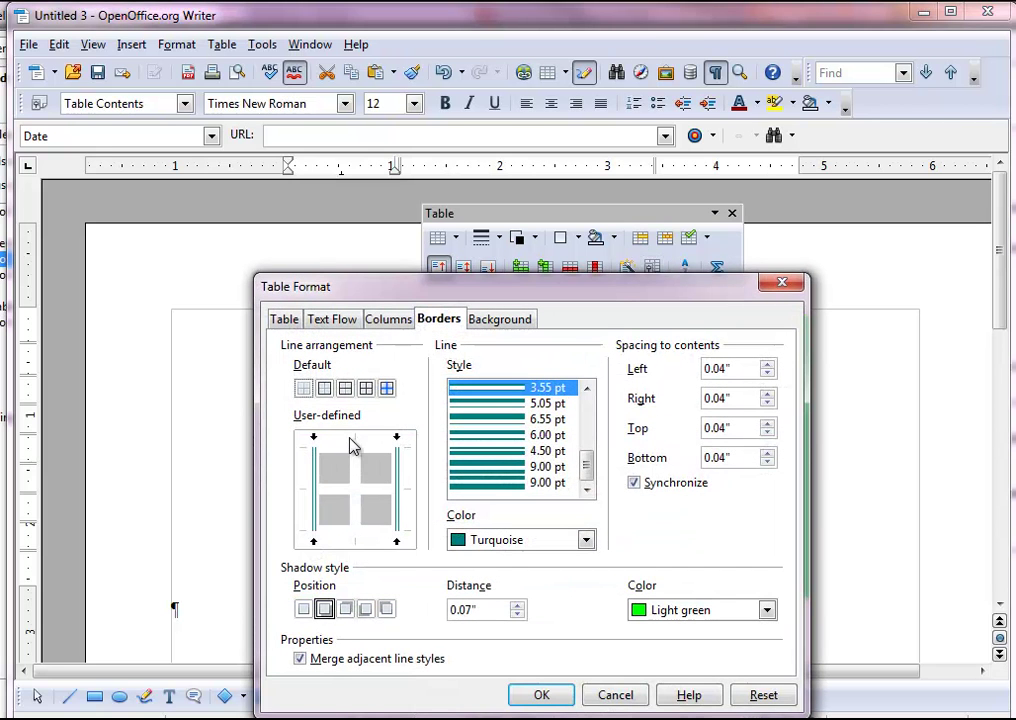
pyautogui.click(346, 446)
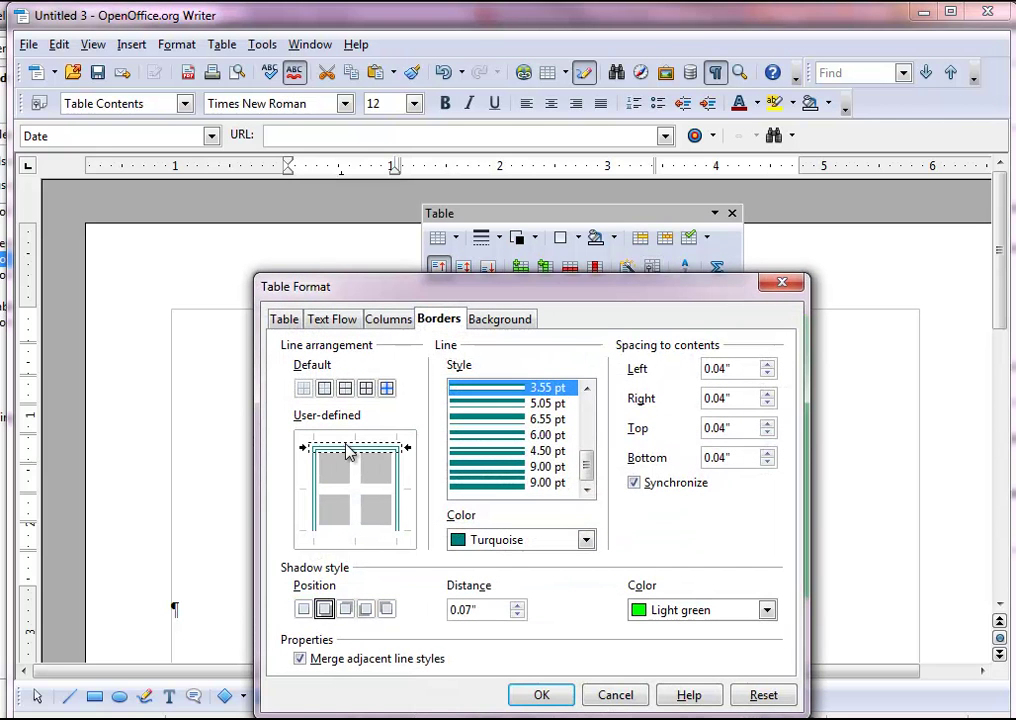
pyautogui.click(357, 533)
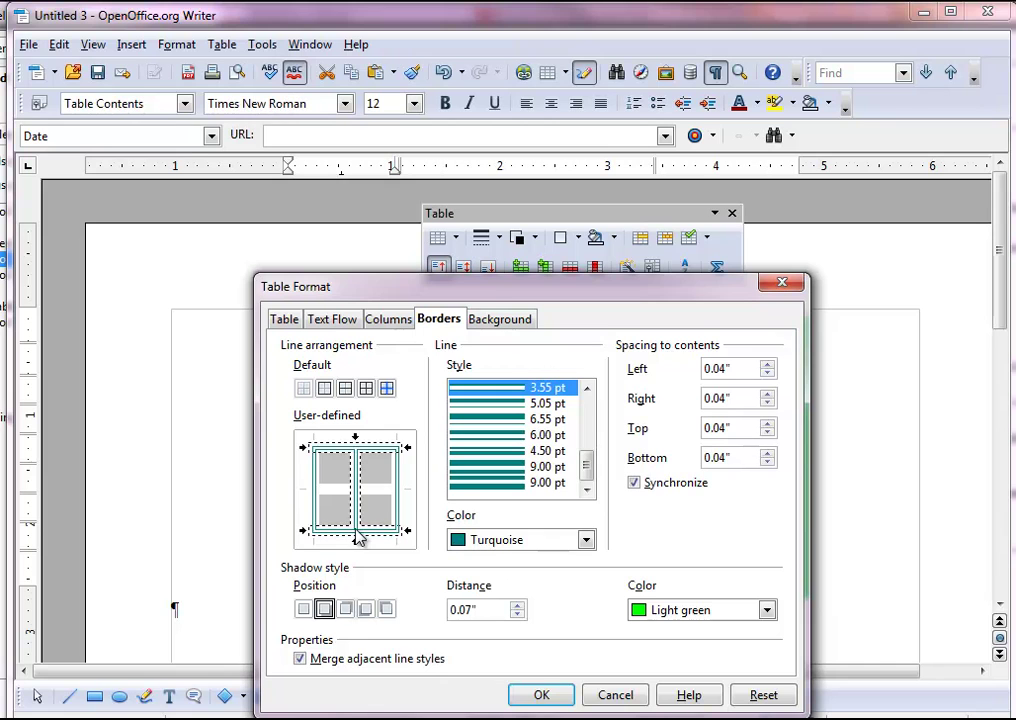
pyautogui.click(357, 512)
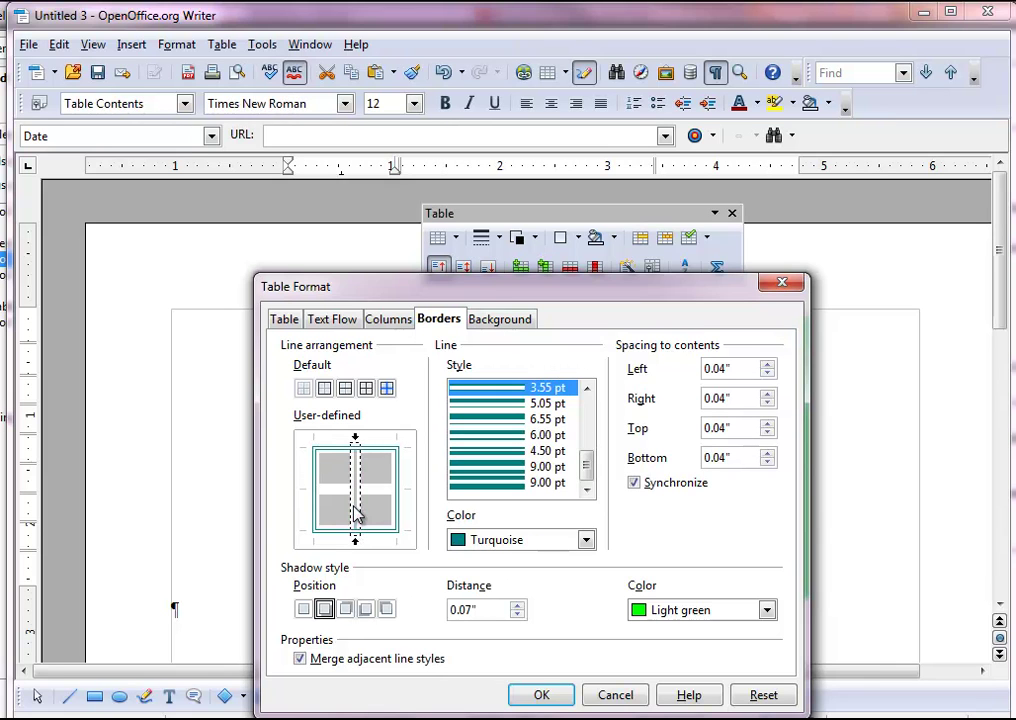
pyautogui.click(360, 540)
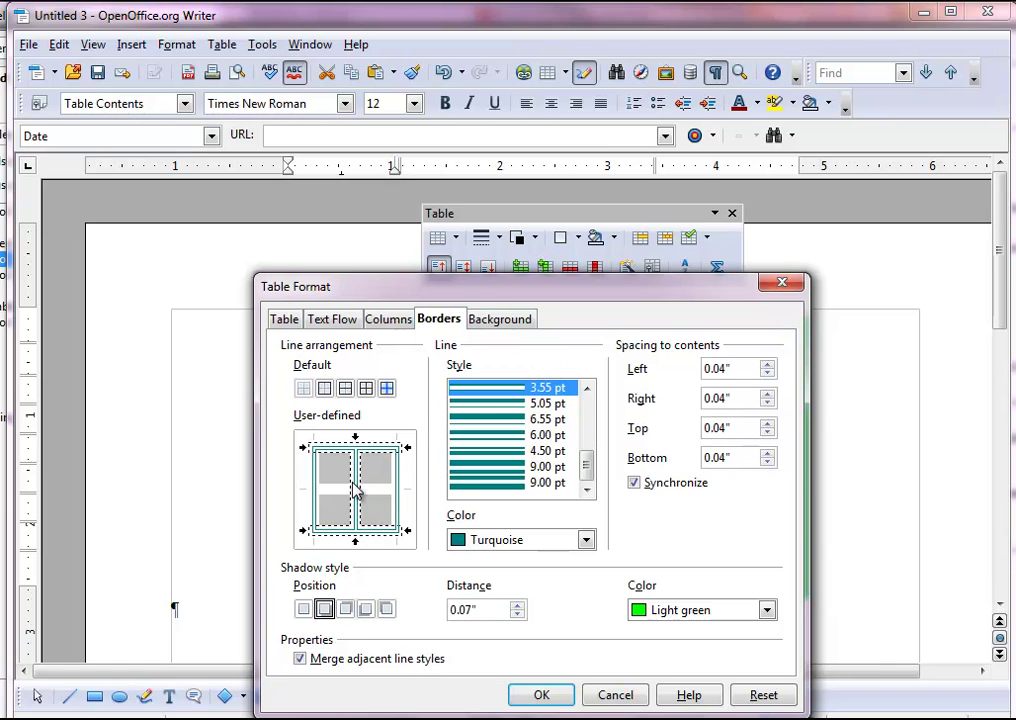
pyautogui.click(355, 490)
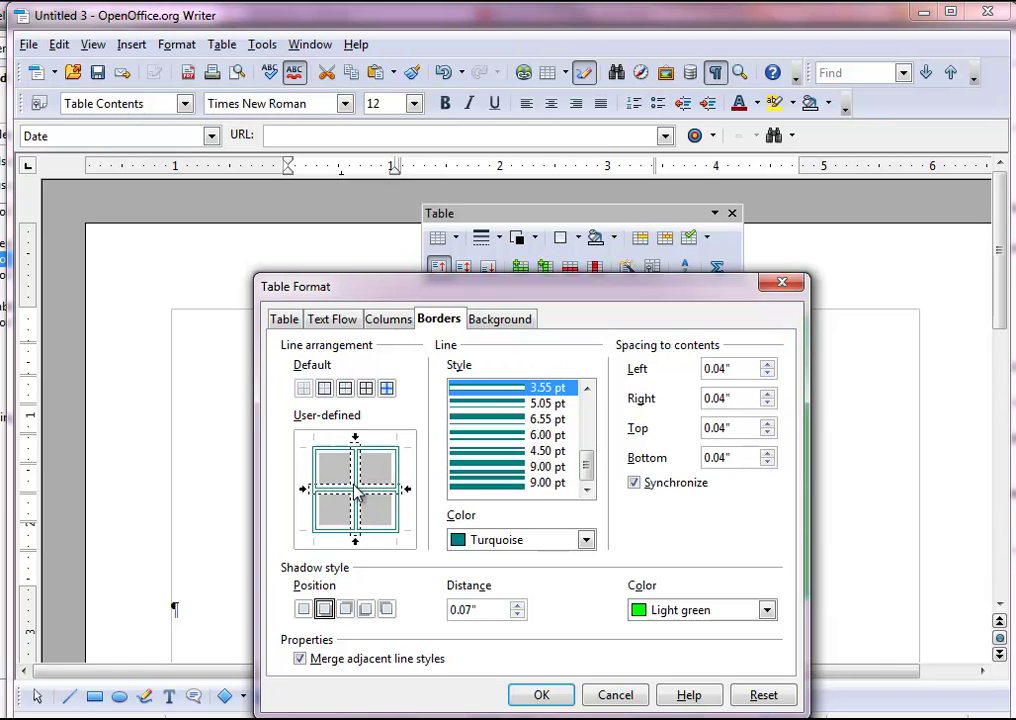
pyautogui.keyDown('shift'); pyautogui.click(380, 531); pyautogui.keyUp('shift')
pyautogui.click(380, 537)
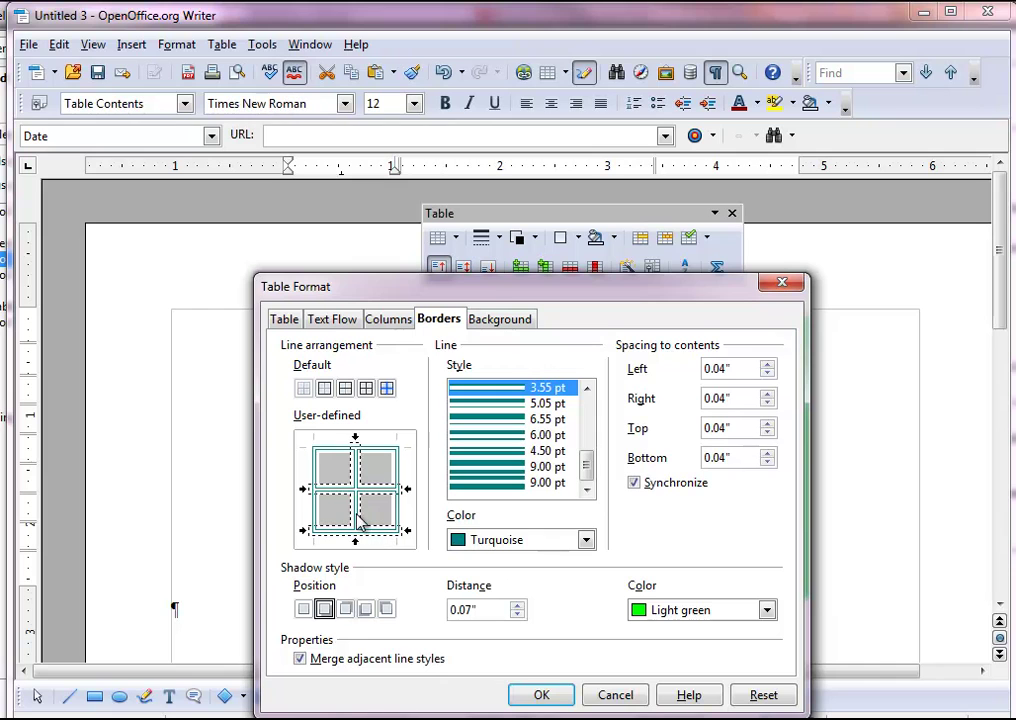
pyautogui.keyDown('shift'); pyautogui.click(372, 452); pyautogui.keyUp('shift')
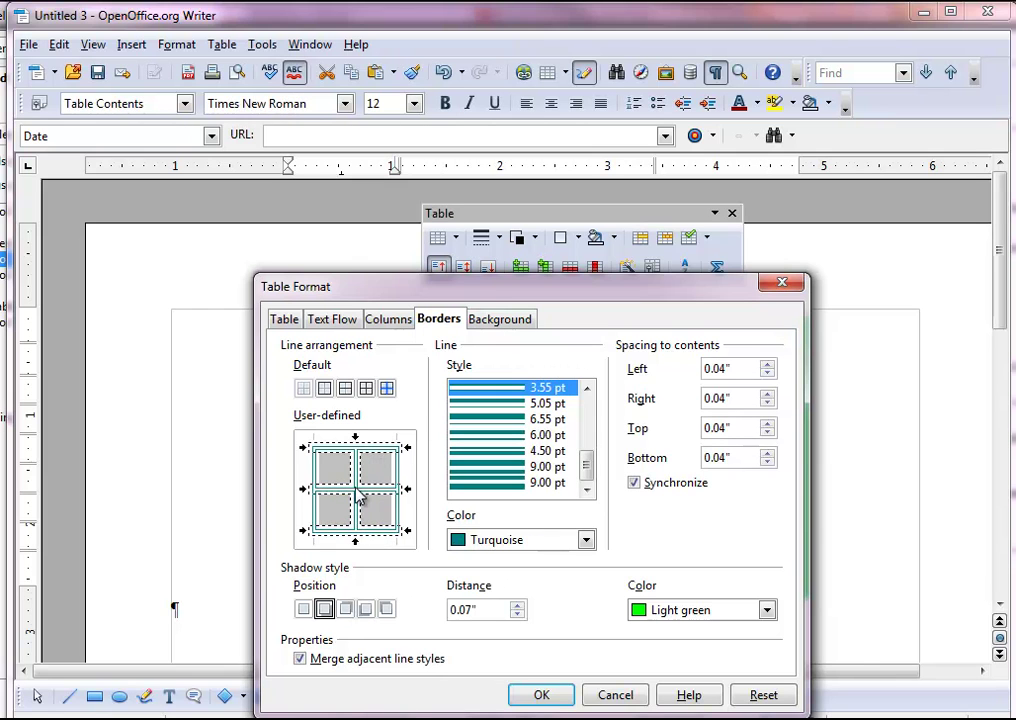
pyautogui.keyDown('shift'); pyautogui.click(359, 492); pyautogui.keyUp('shift')
pyautogui.click(367, 455)
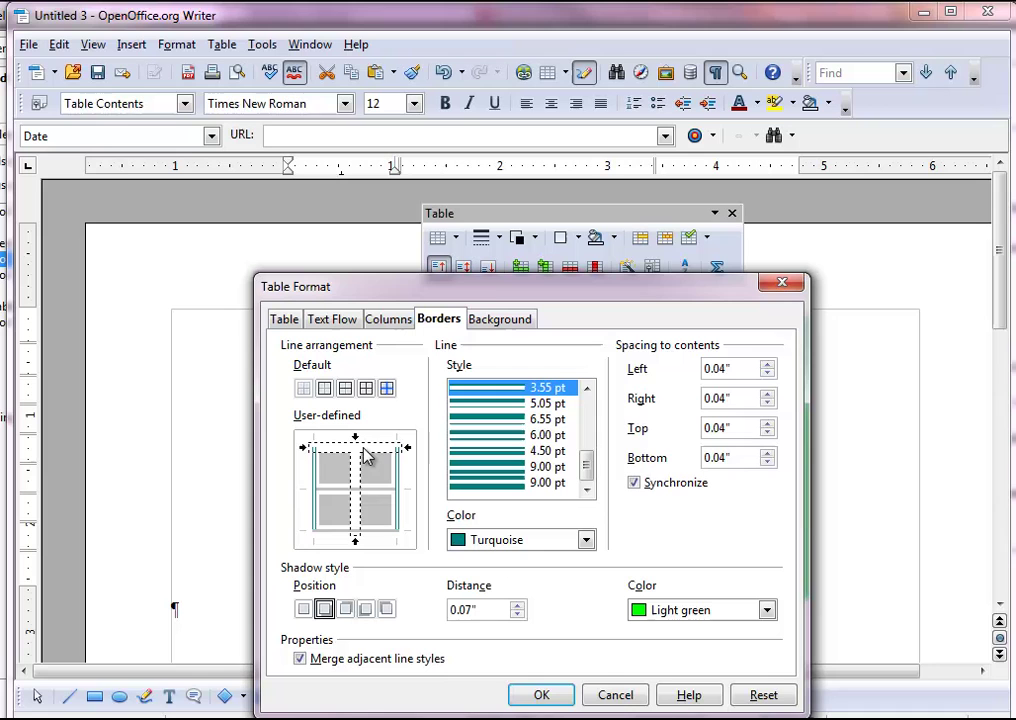
pyautogui.keyDown('shift'); pyautogui.click(383, 538); pyautogui.keyUp('shift')
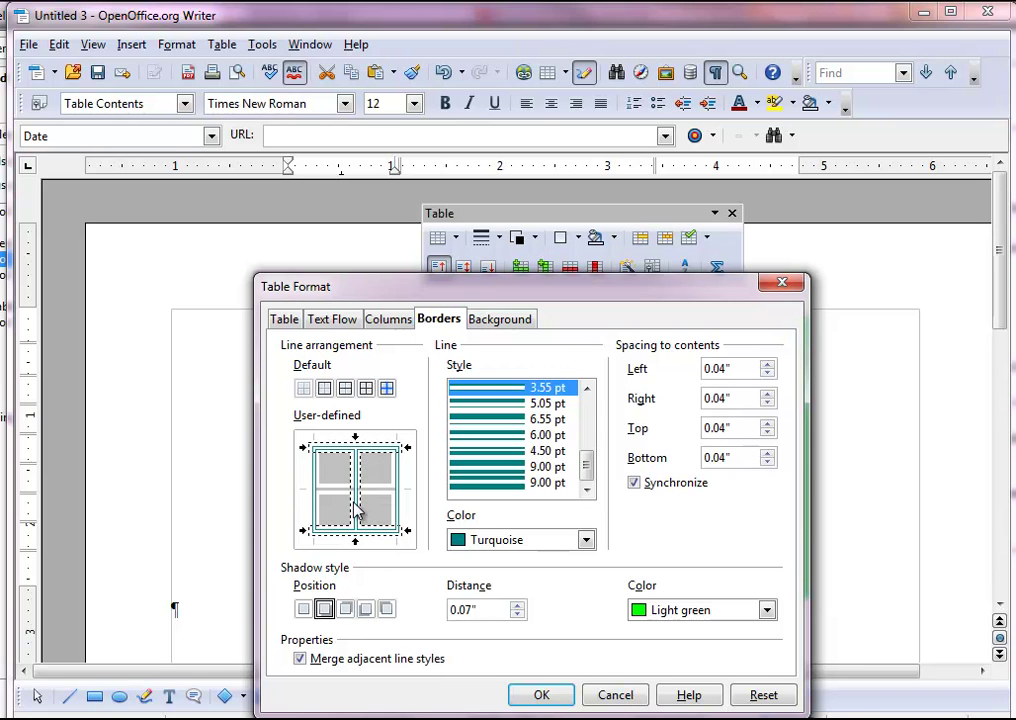
# Make the inner dividers Magenta 0.50 pt lines and confirm the border settings.
pyautogui.click(586, 540)
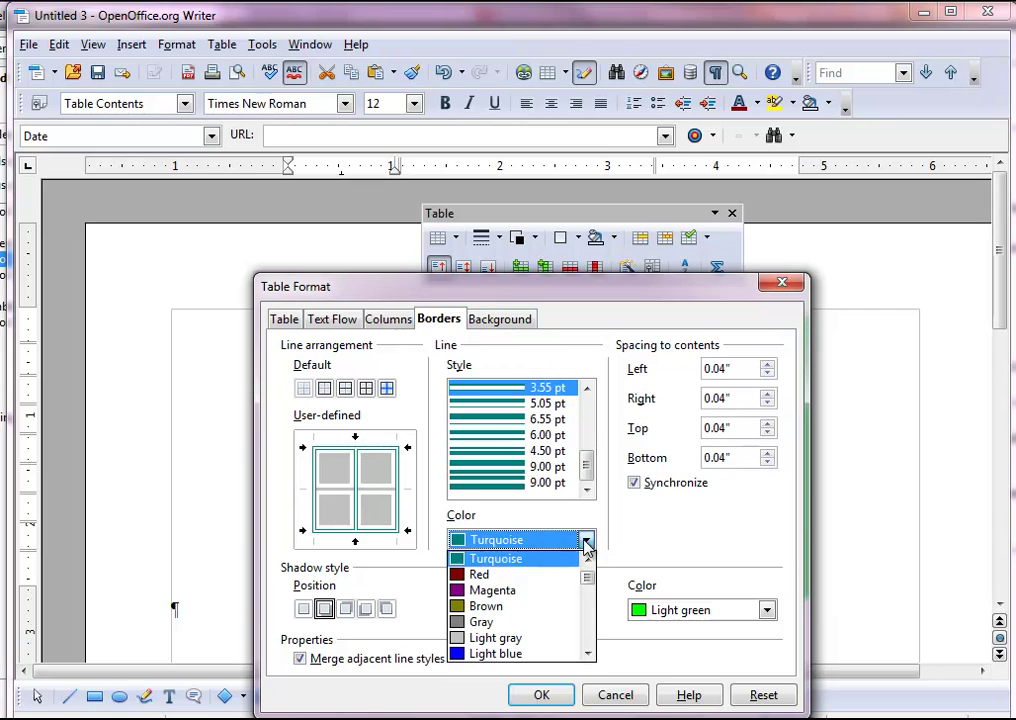
pyautogui.click(547, 590)
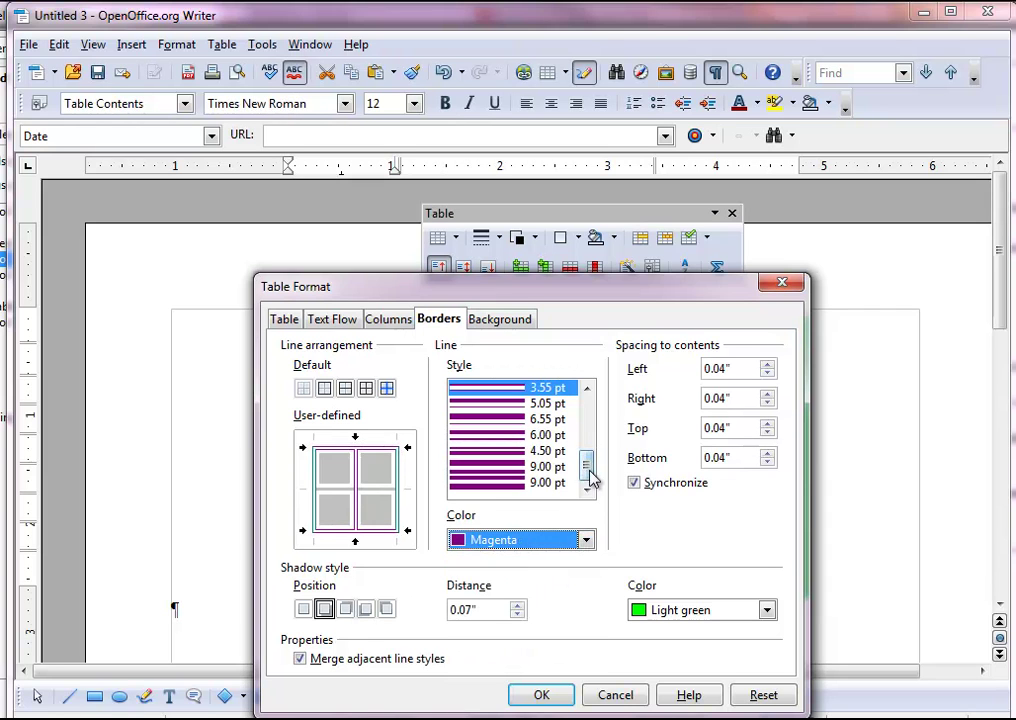
pyautogui.moveTo(590, 480); pyautogui.dragTo(594, 431)
pyautogui.click(500, 404)
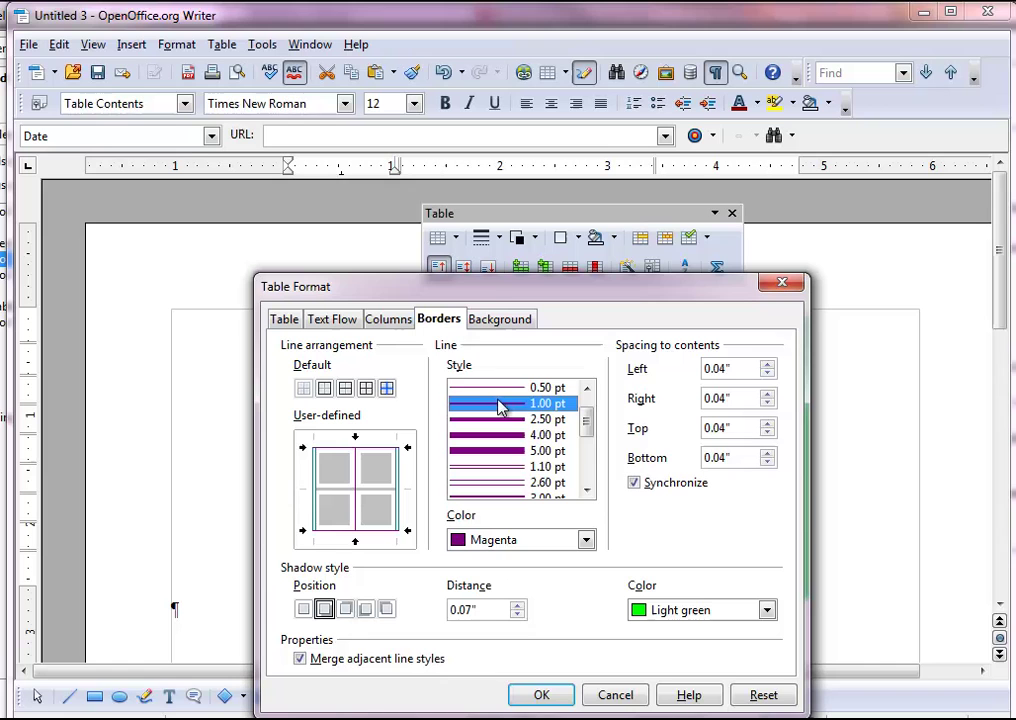
pyautogui.press('Up')
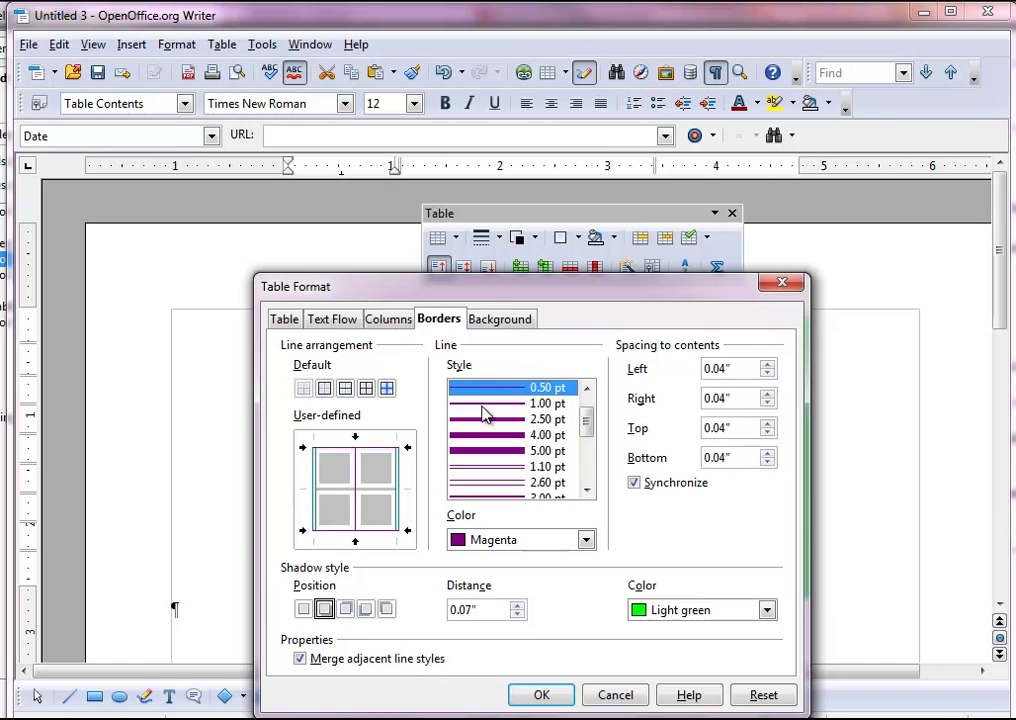
pyautogui.click(358, 491)
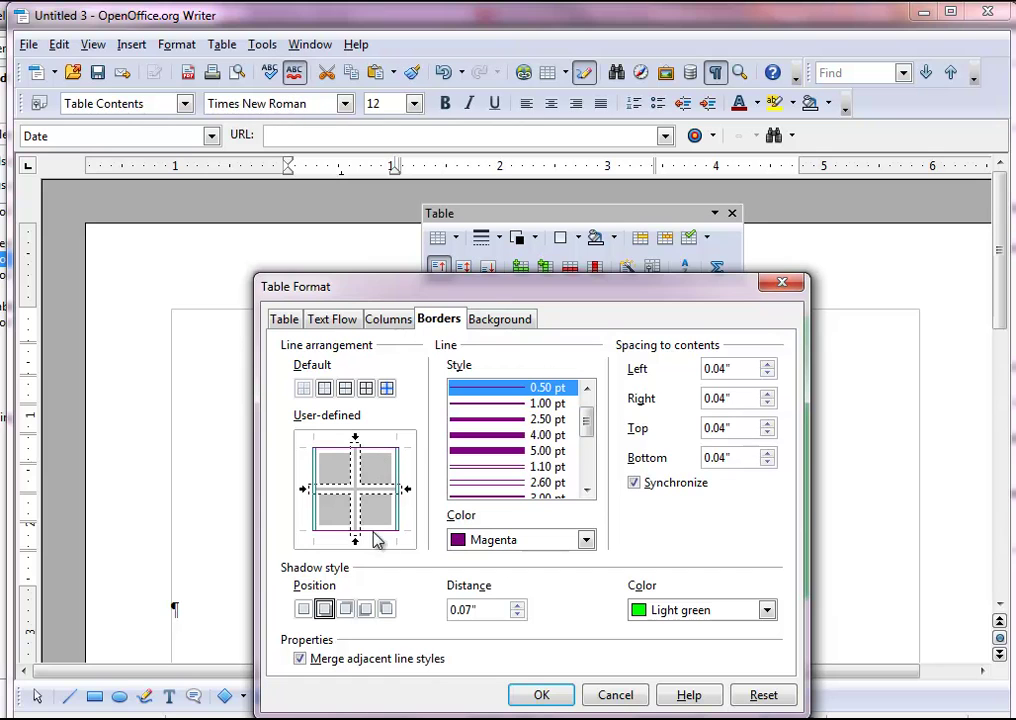
pyautogui.click(541, 695)
pyautogui.click(861, 562)
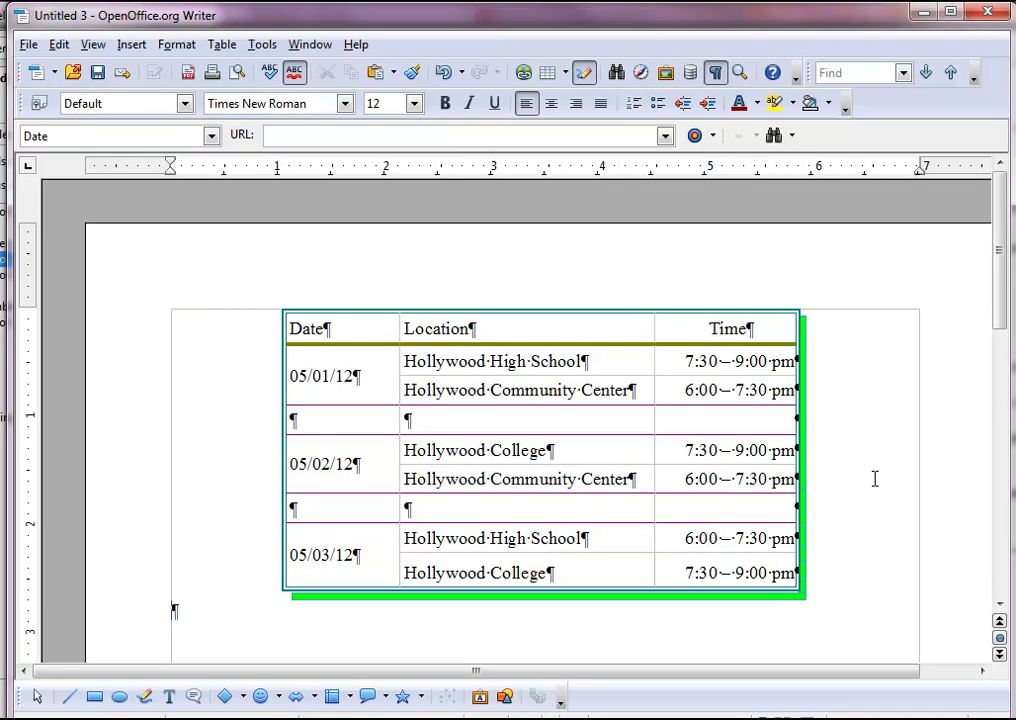
# Place the cursor in the Date cell of the table's header row.
pyautogui.click(293, 330)
# Give the Date, Location and Time header row a Light gray background via Table Properties.
pyautogui.click(268, 328)
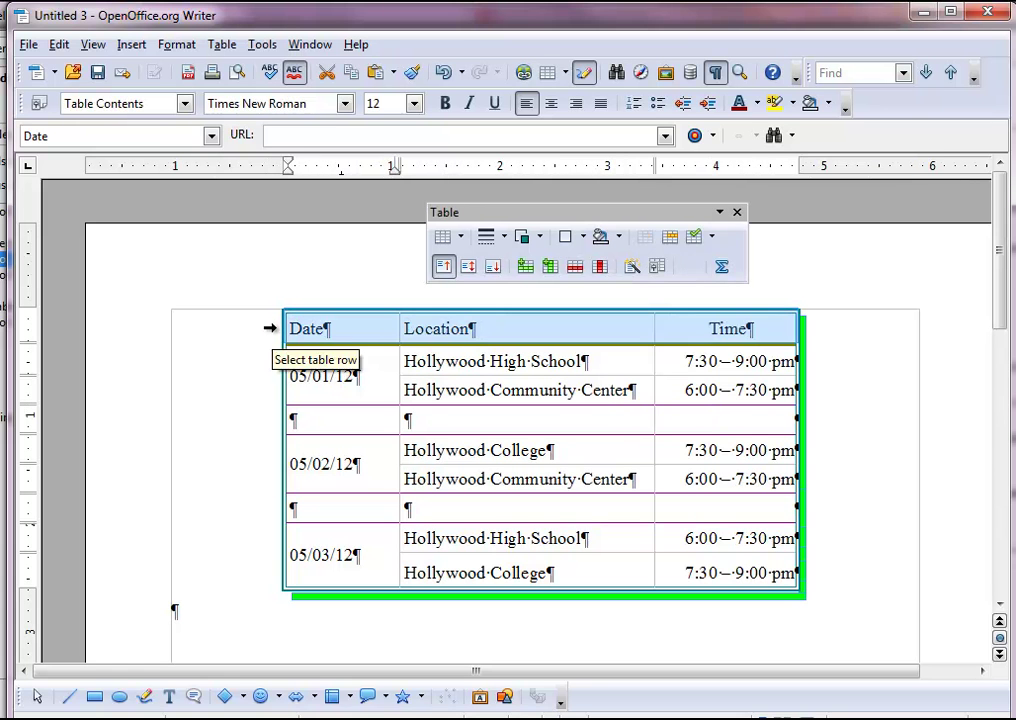
pyautogui.click(656, 266)
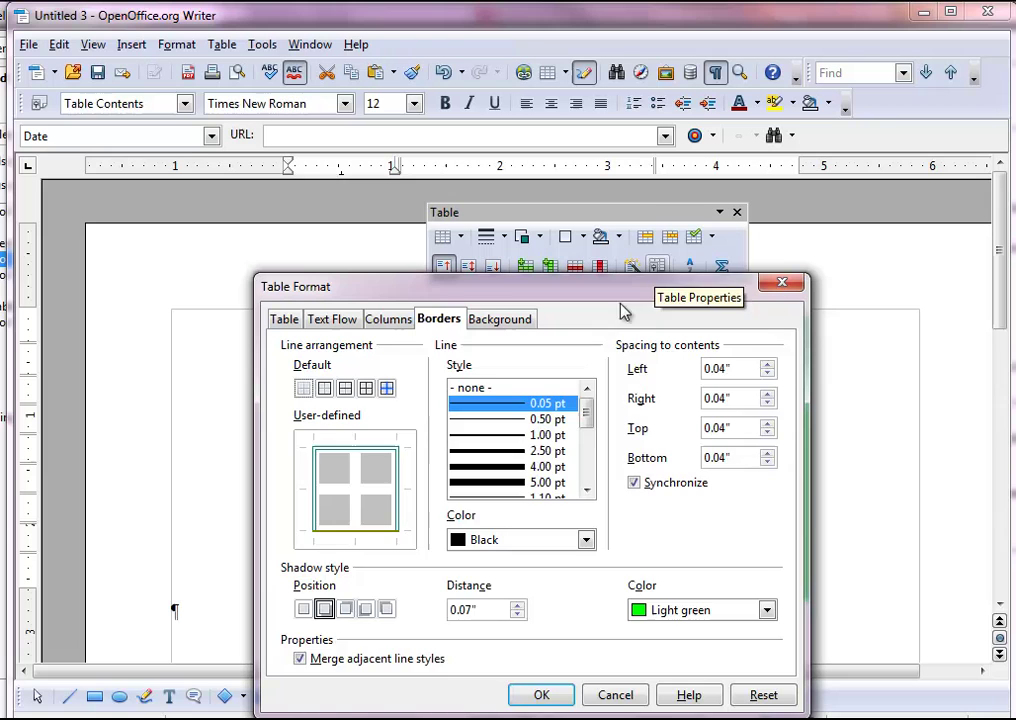
pyautogui.click(501, 319)
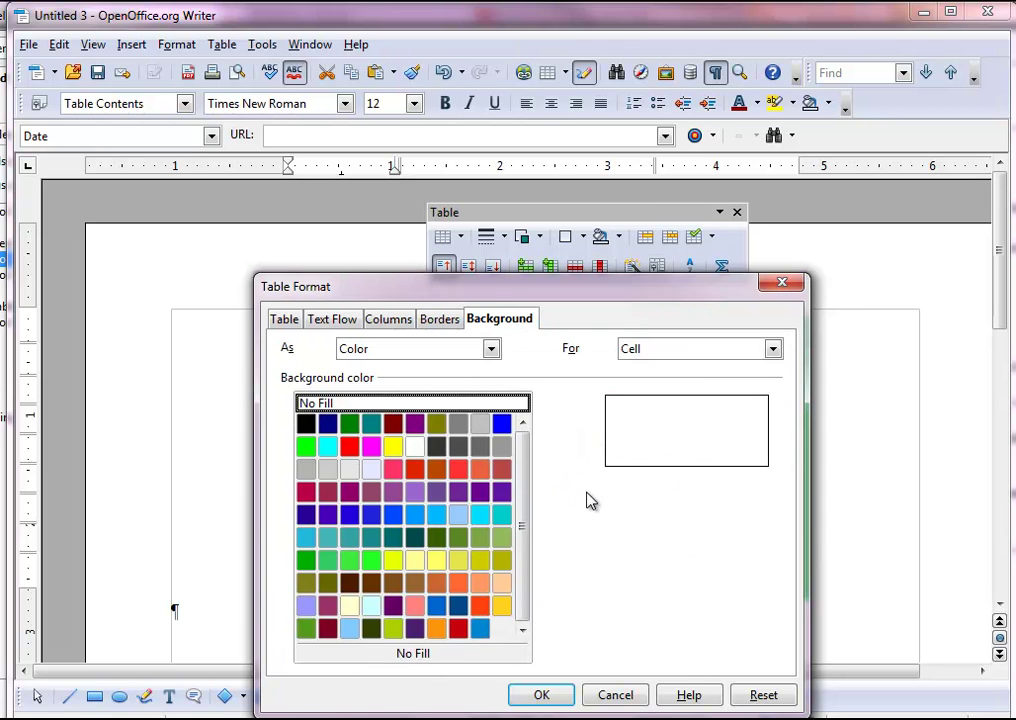
pyautogui.click(480, 425)
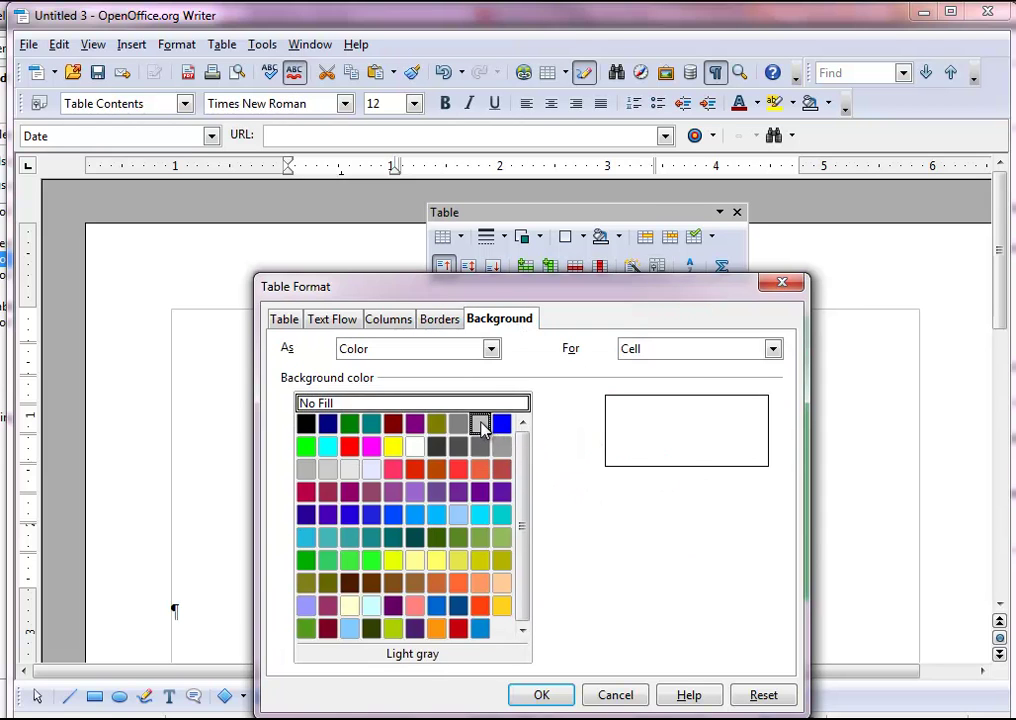
pyautogui.click(541, 696)
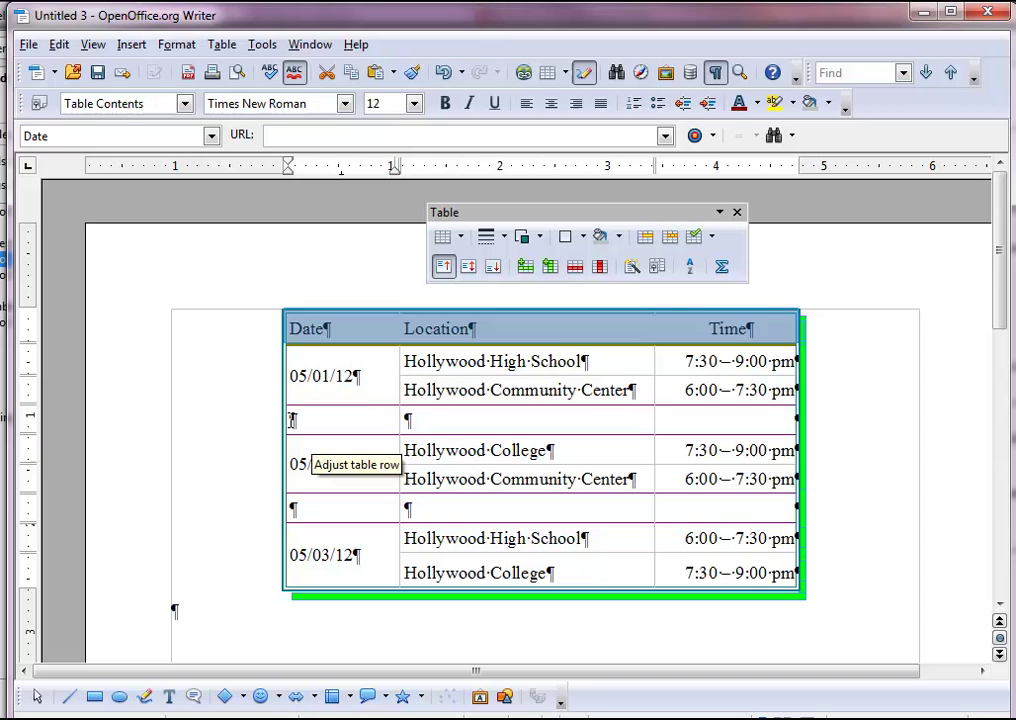
# Give each of the two blank spacer rows a Magenta 4 background.
pyautogui.moveTo(291, 420); pyautogui.dragTo(719, 425)
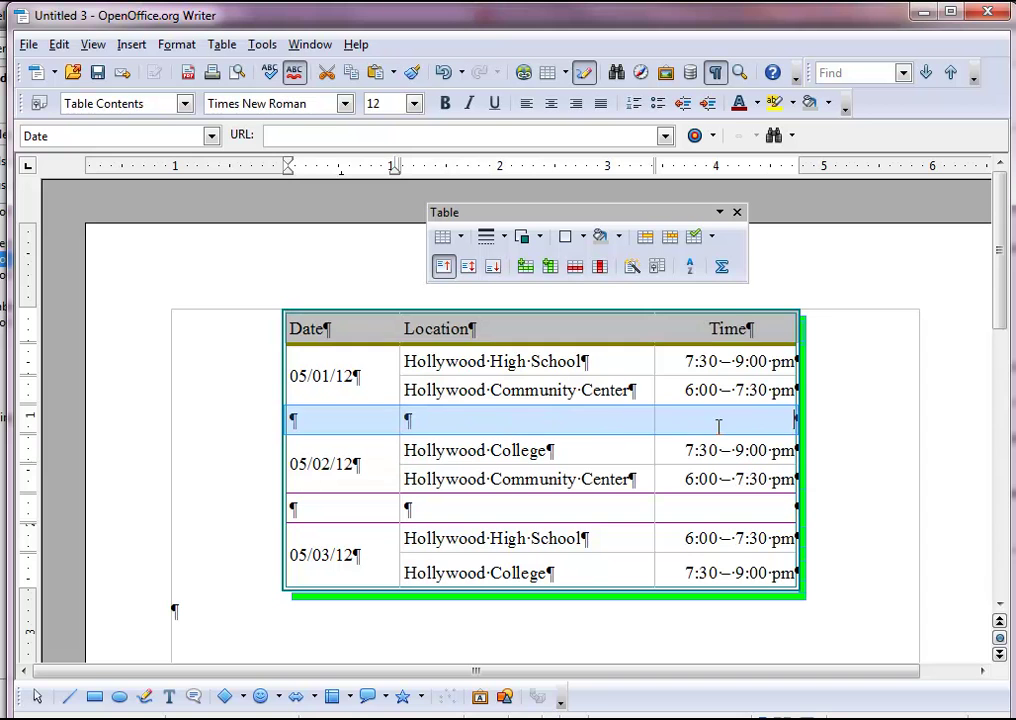
pyautogui.click(657, 266)
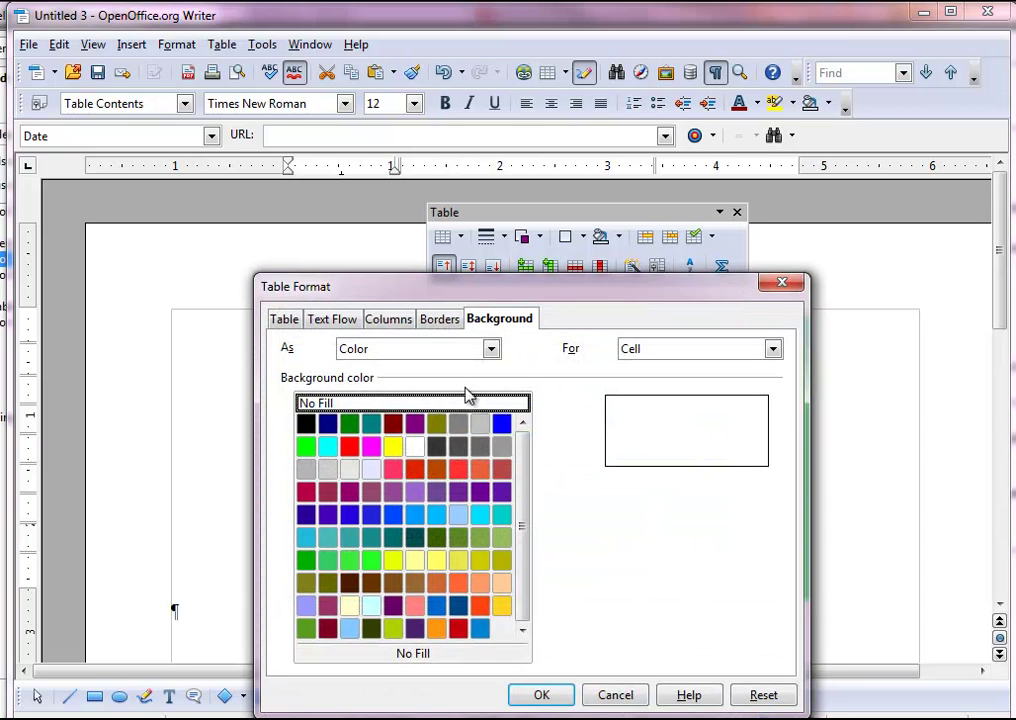
pyautogui.click(414, 491)
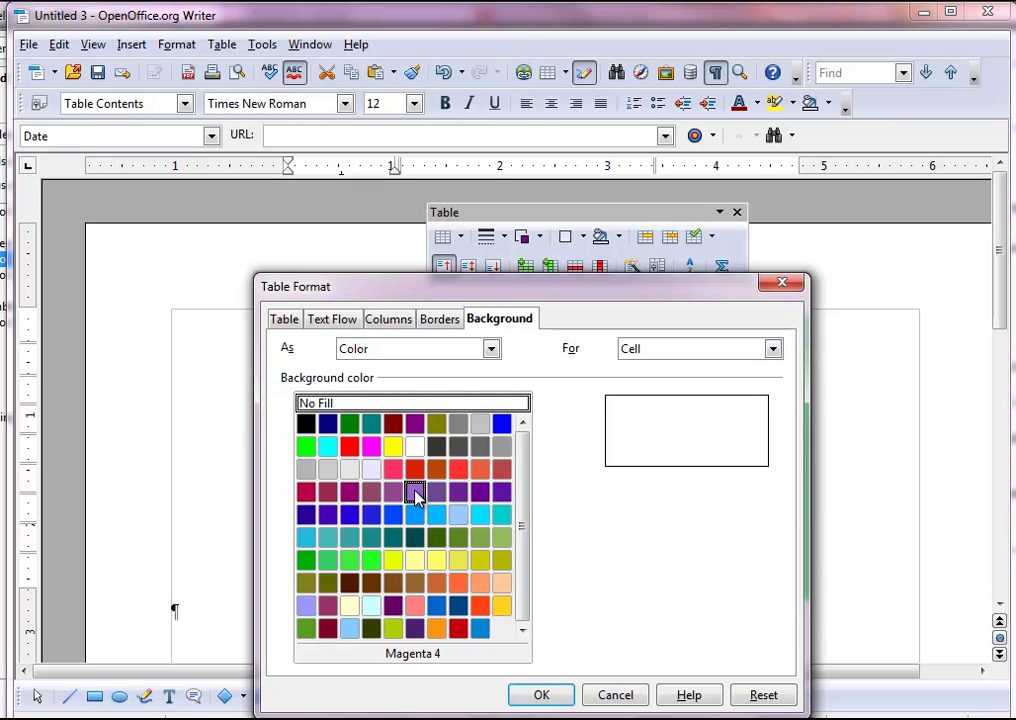
pyautogui.click(538, 696)
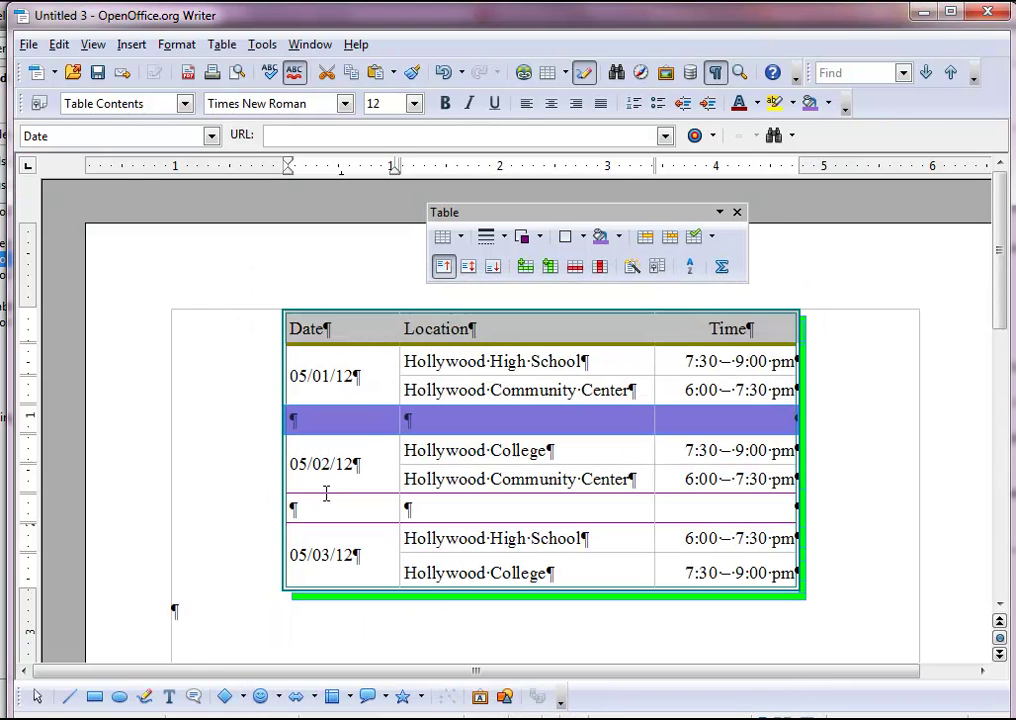
pyautogui.moveTo(291, 511); pyautogui.dragTo(646, 519)
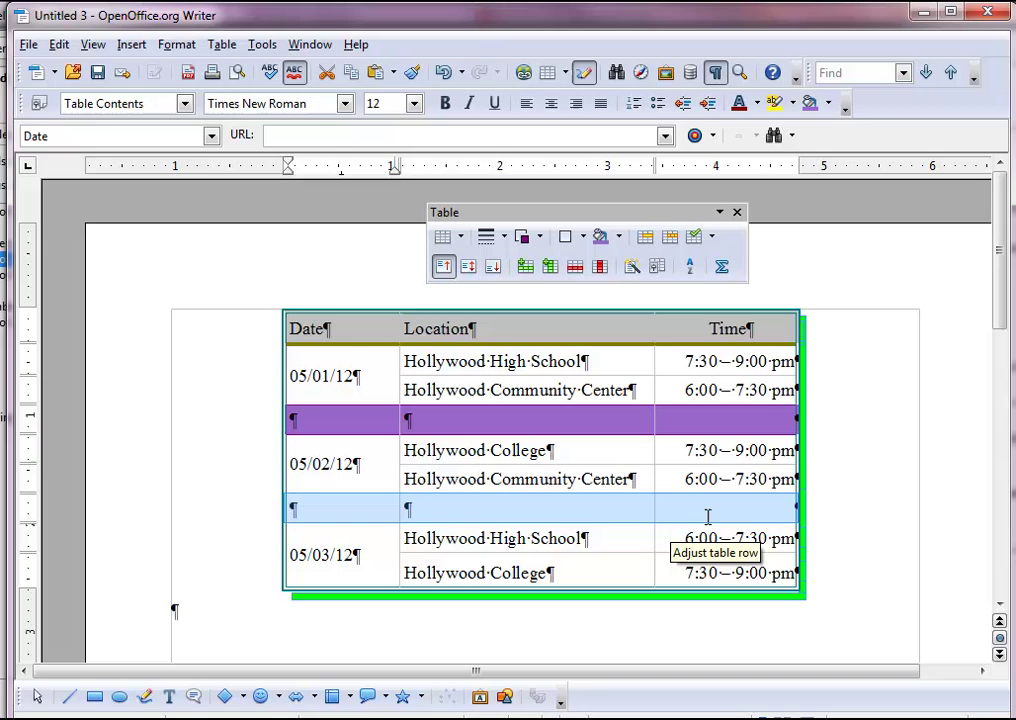
pyautogui.click(657, 266)
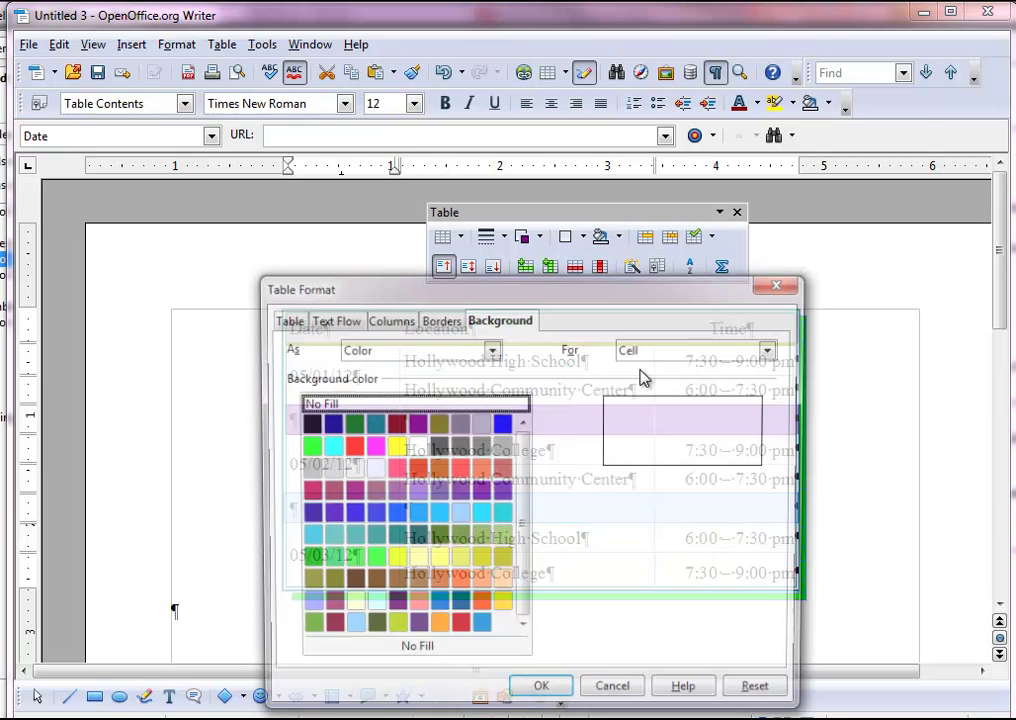
pyautogui.click(414, 491)
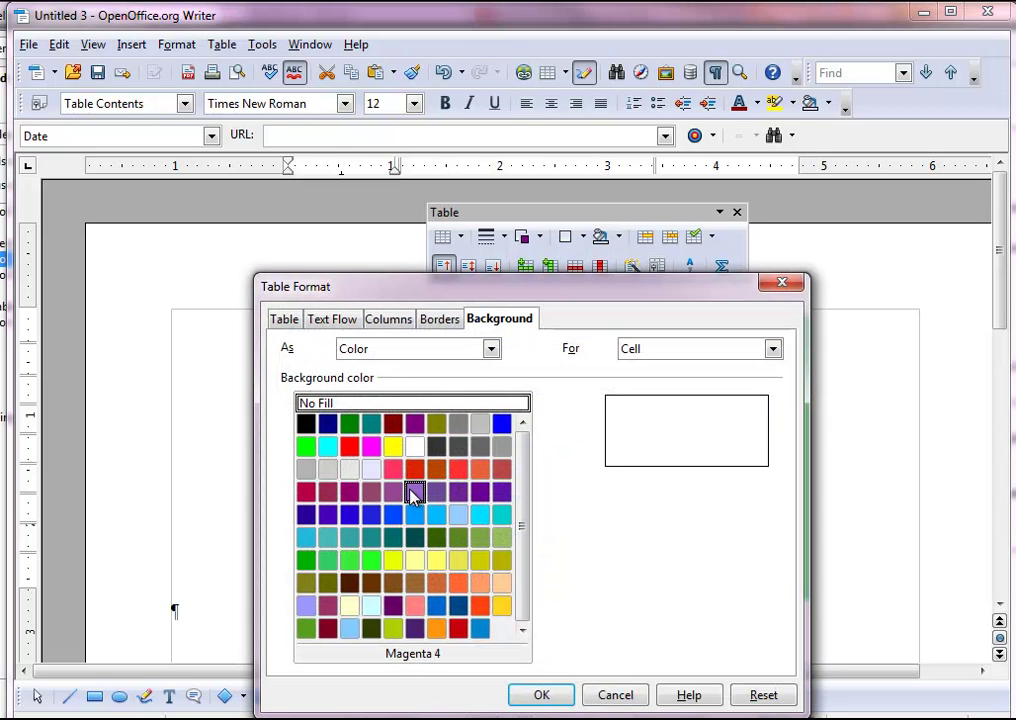
pyautogui.click(541, 696)
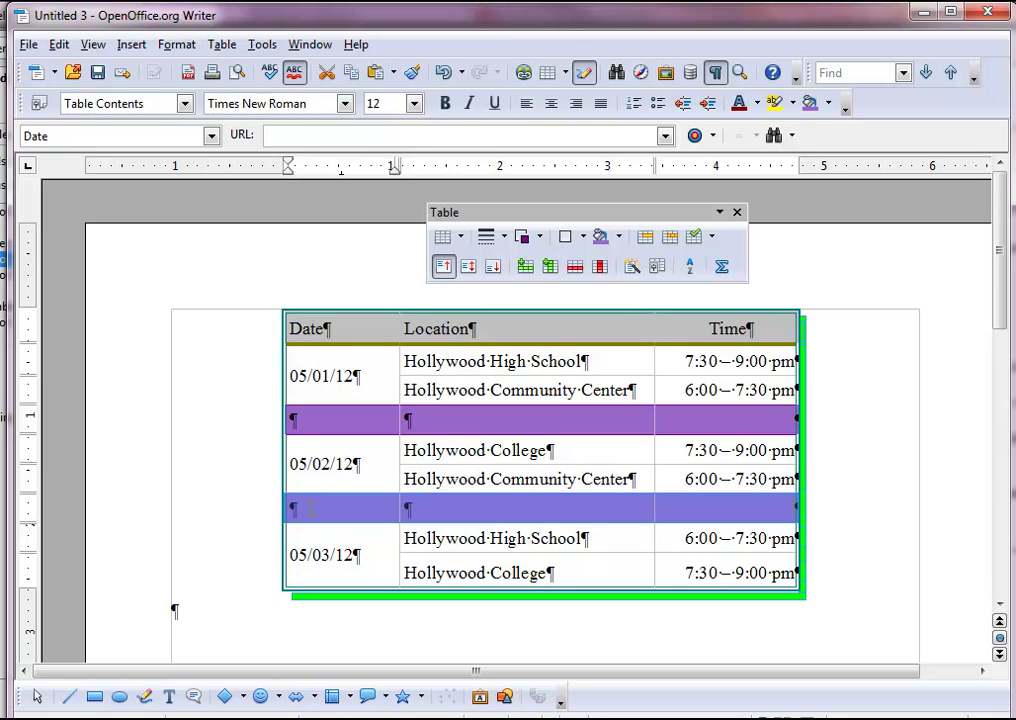
# Reconfirm the upper spacer row's Magenta 4 background, then move the cursor below the table.
pyautogui.moveTo(292, 420); pyautogui.dragTo(763, 412)
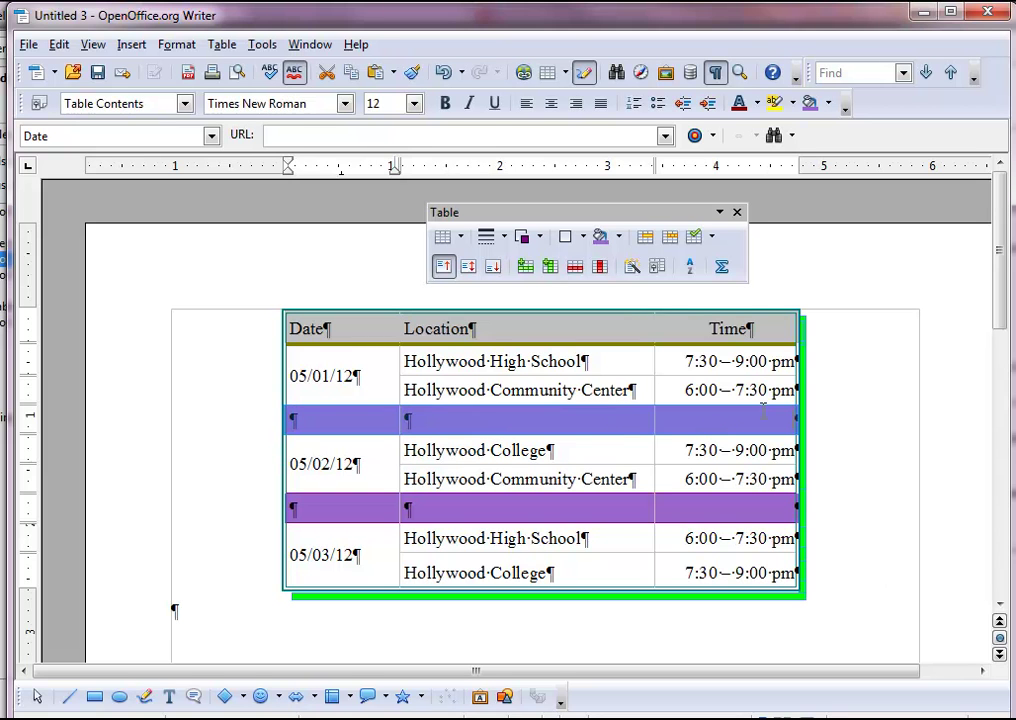
pyautogui.click(657, 267)
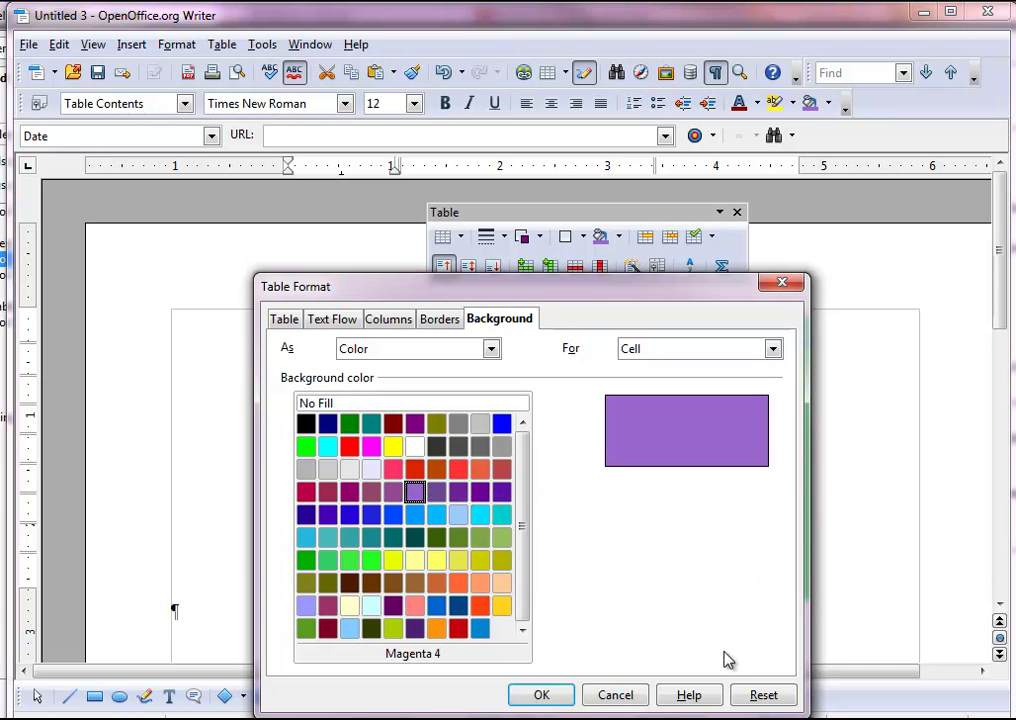
pyautogui.click(541, 696)
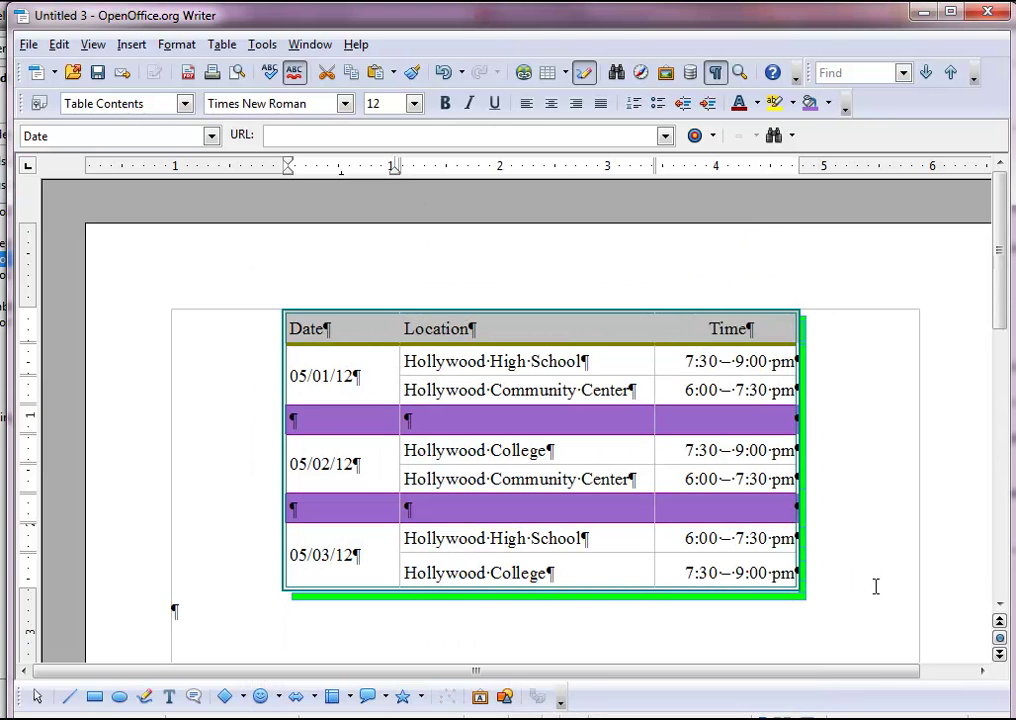
pyautogui.hotkey('ctrl', 'End')
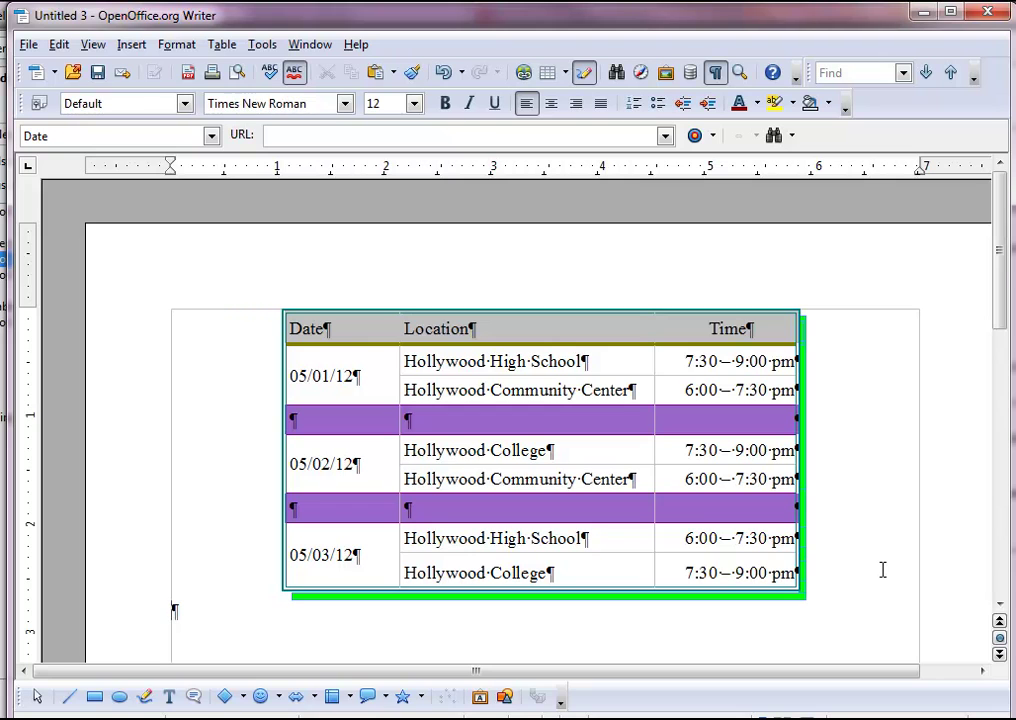